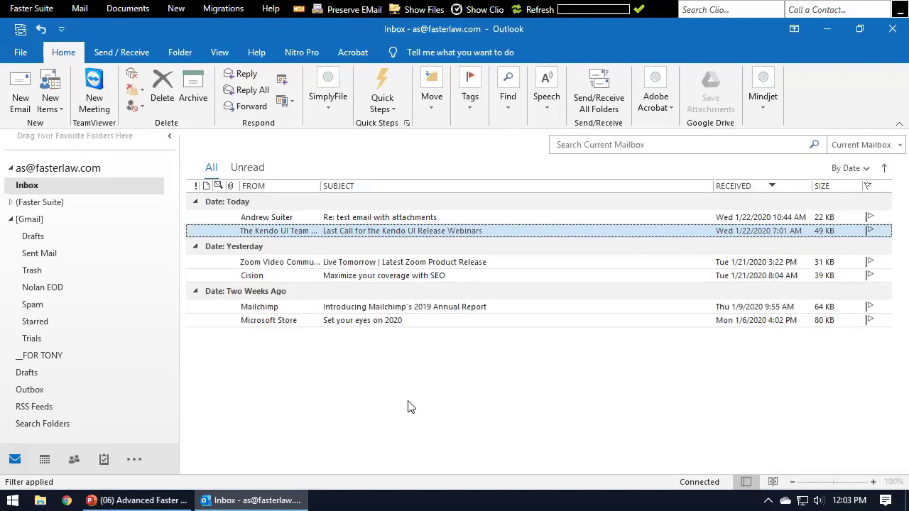
Select the 'Re: test email with attachments' reply and start preserving it to Clio.
click(395, 219)
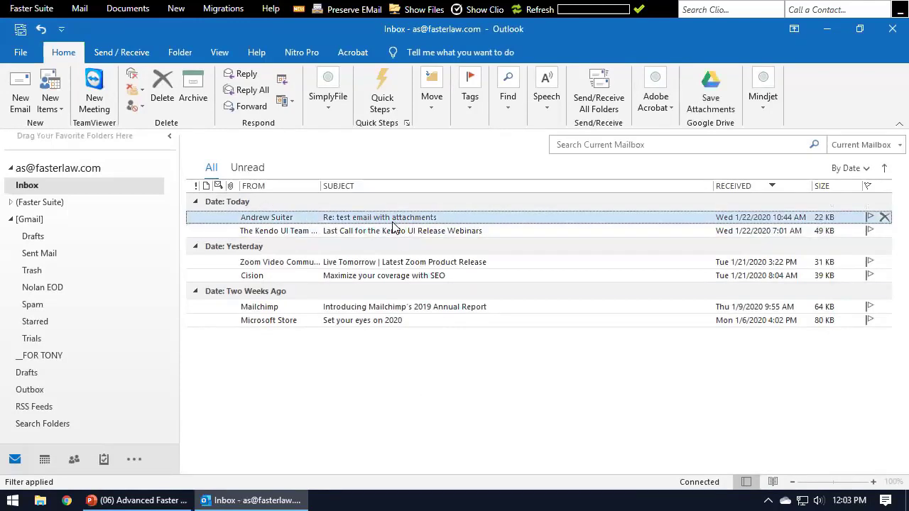
click(335, 11)
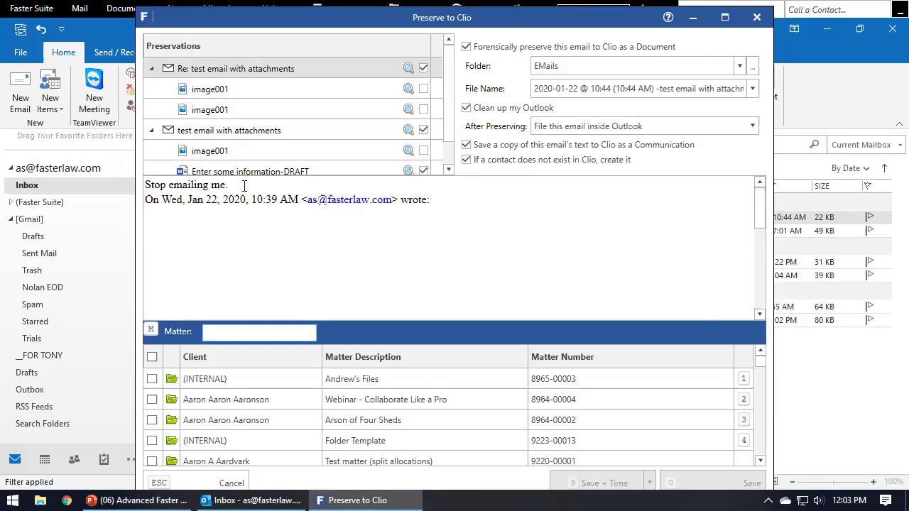
drag(244, 186, 2, 179)
click(256, 223)
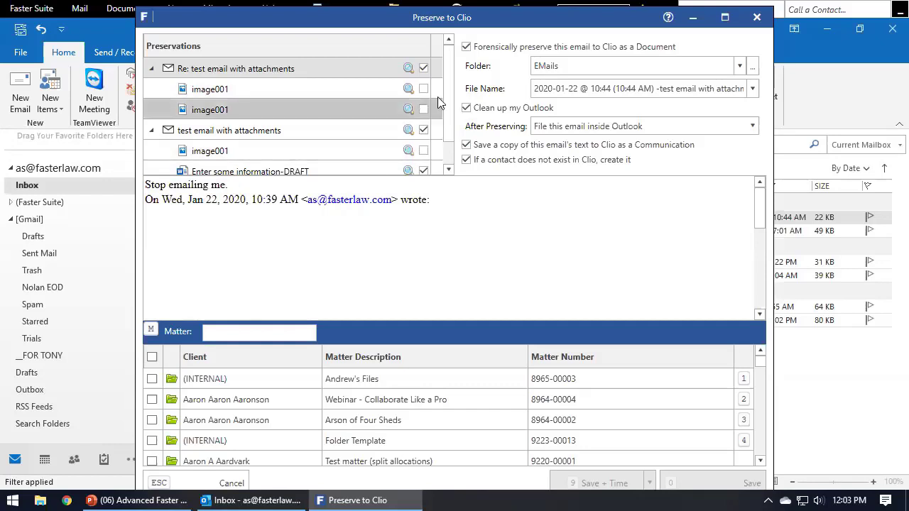
scroll(446, 129, down, 1)
scroll(448, 129, up, 1)
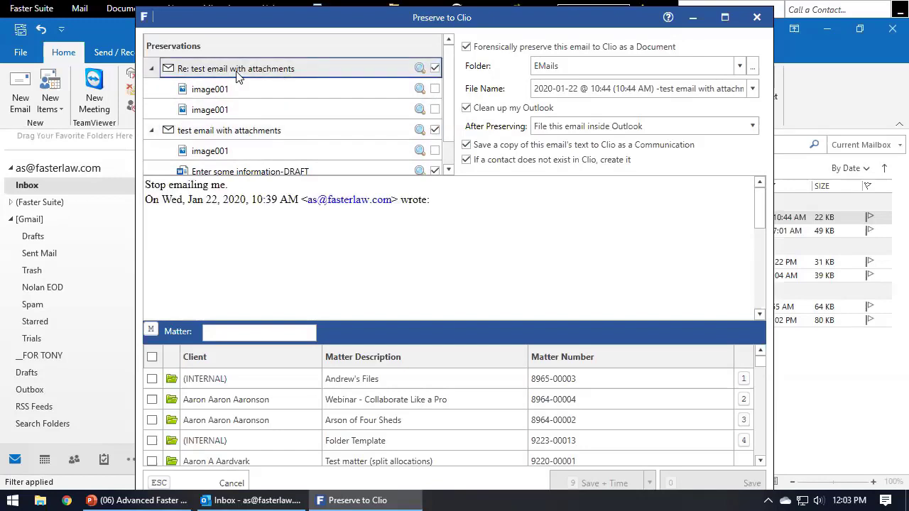
Review the image001 and 'Enter some information-DRAFT' attachments listed for preservation.
click(307, 98)
click(284, 171)
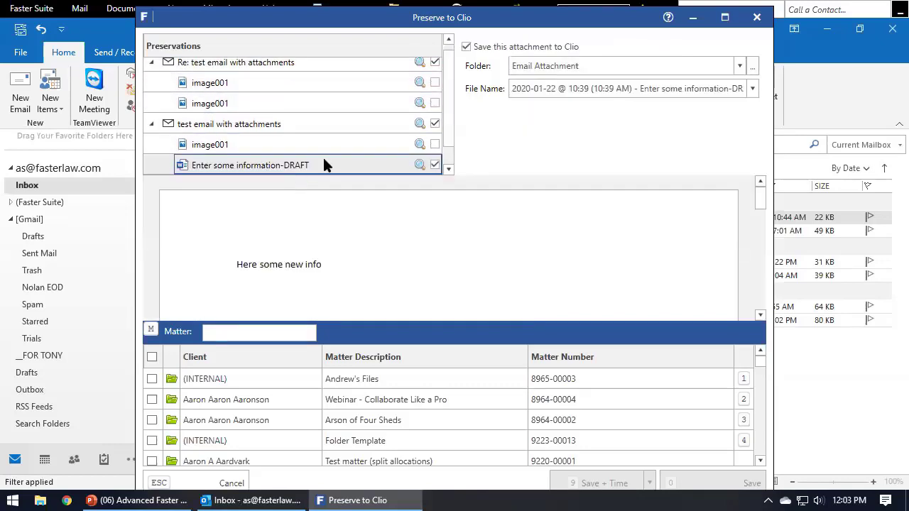
scroll(313, 162, down, 1)
click(294, 162)
scroll(294, 167, up, 2)
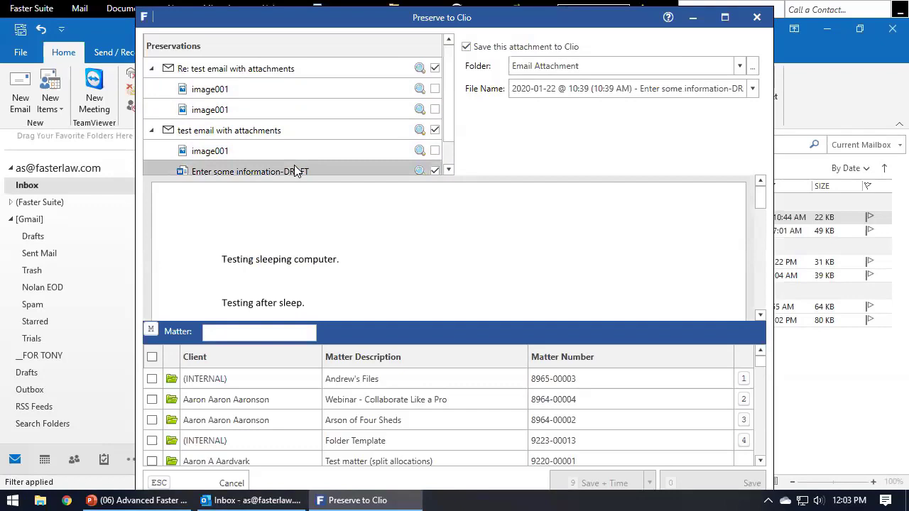
click(266, 70)
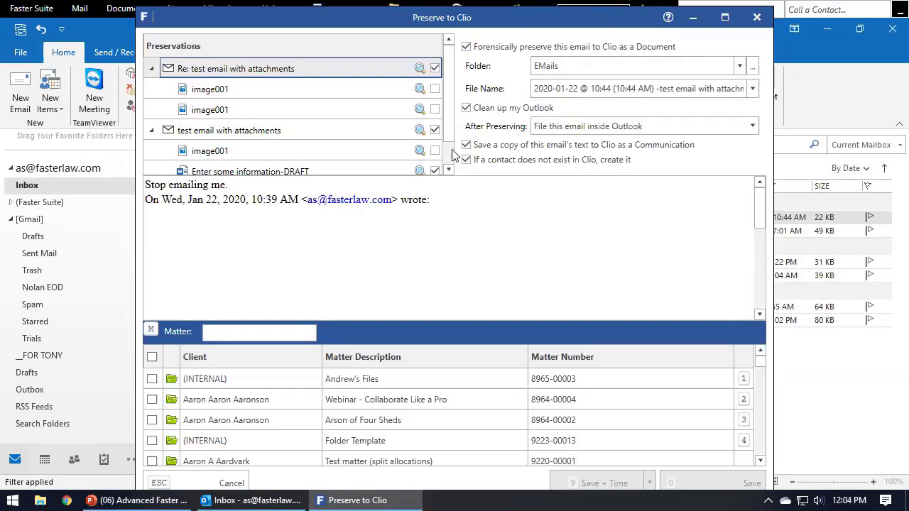
click(262, 108)
click(274, 130)
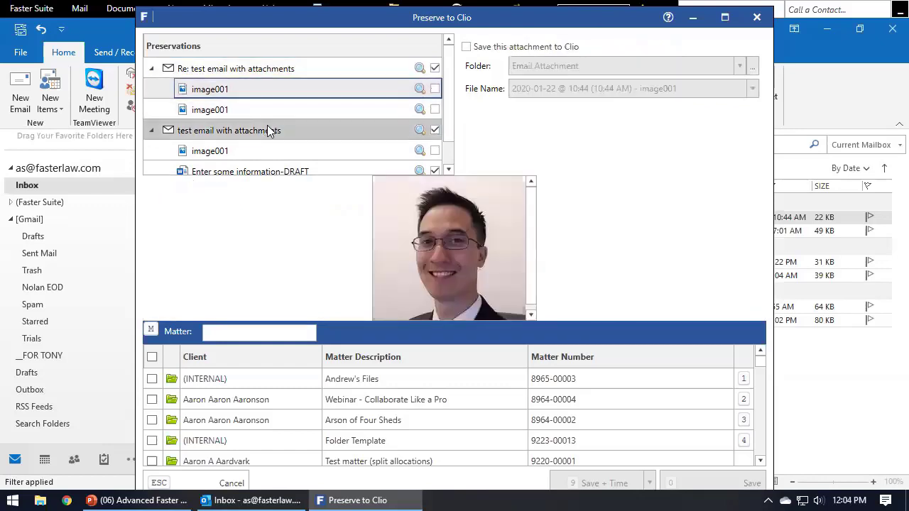
click(267, 171)
click(293, 64)
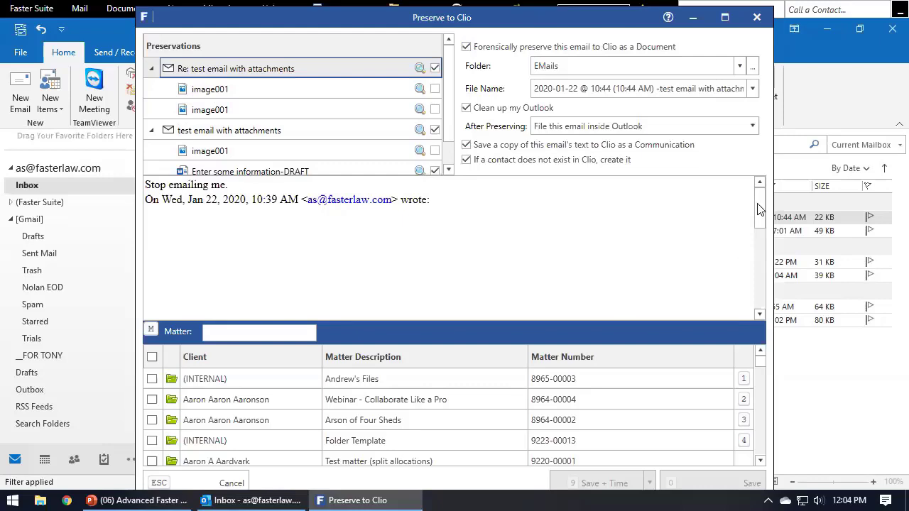
File the email under the Arson of Four Sheds matter and save it with attachments to Clio.
mouse_move(760, 210)
mouse_down()
mouse_move(761, 284)
mouse_move(760, 189)
mouse_up()
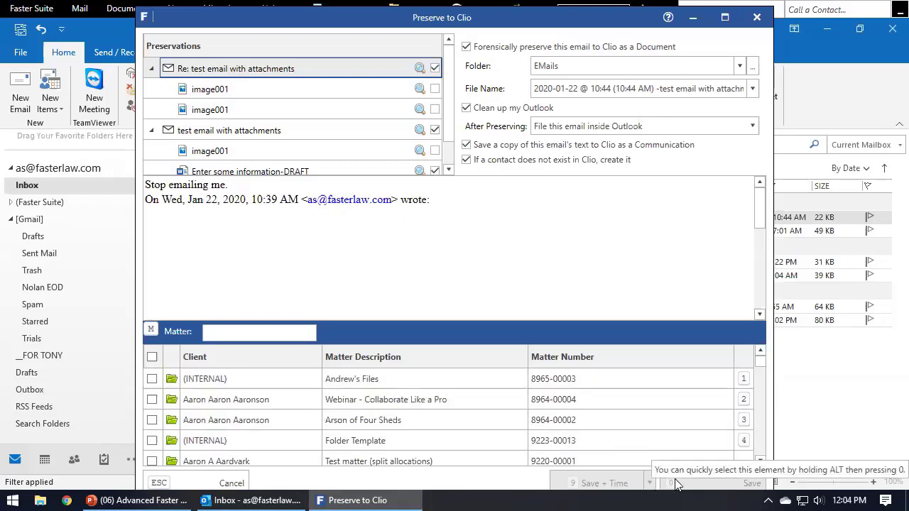
click(152, 420)
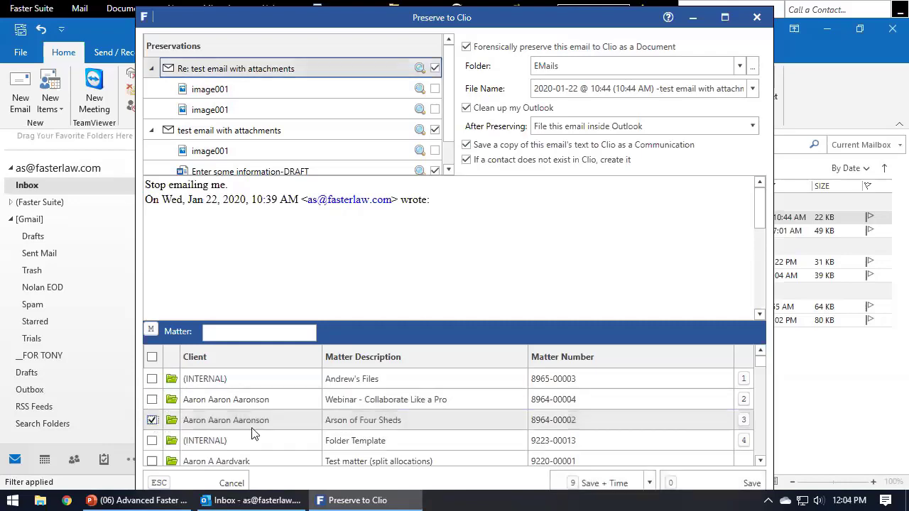
click(719, 484)
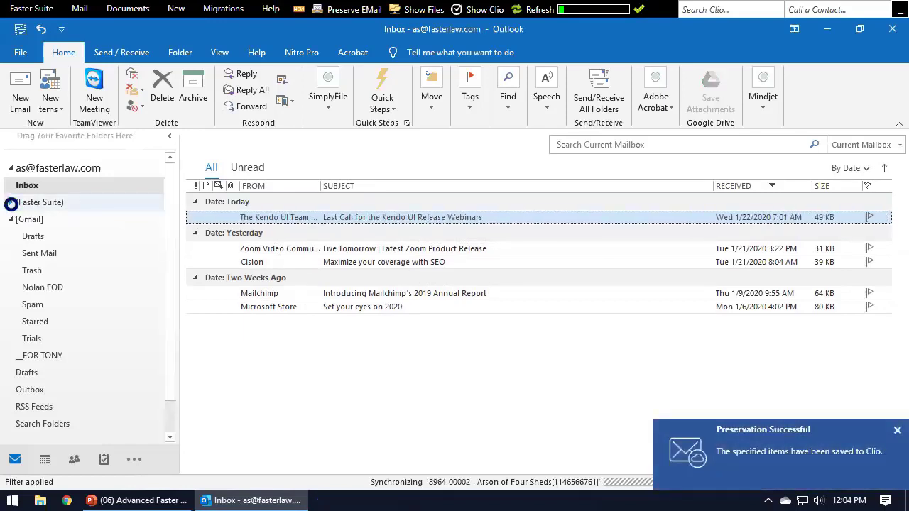
click(11, 202)
click(20, 242)
click(17, 237)
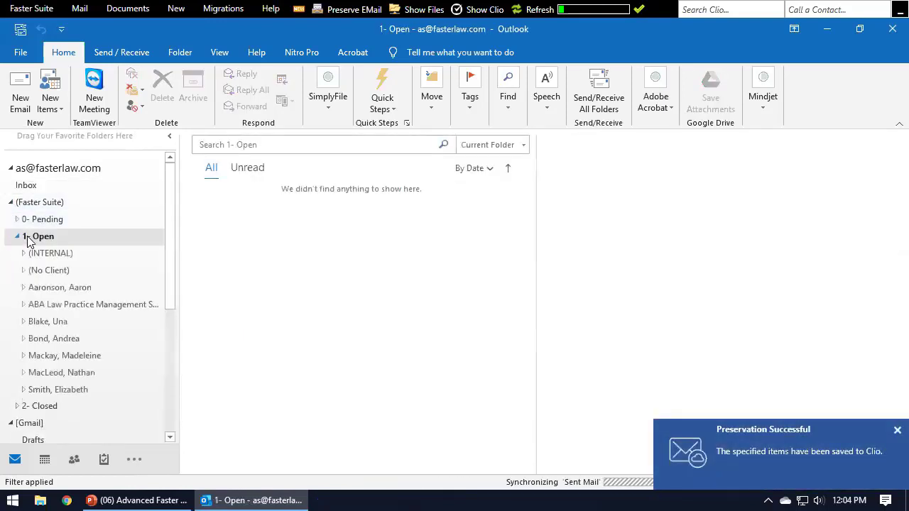
click(24, 288)
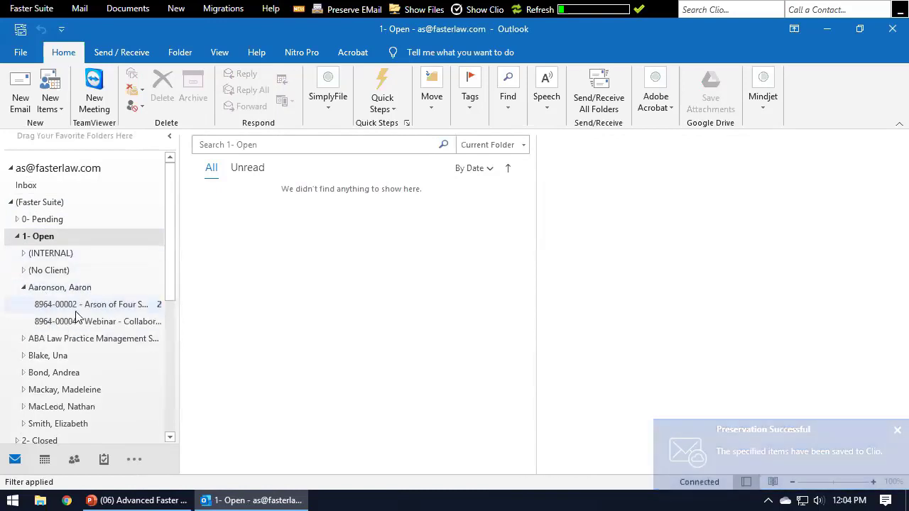
click(107, 306)
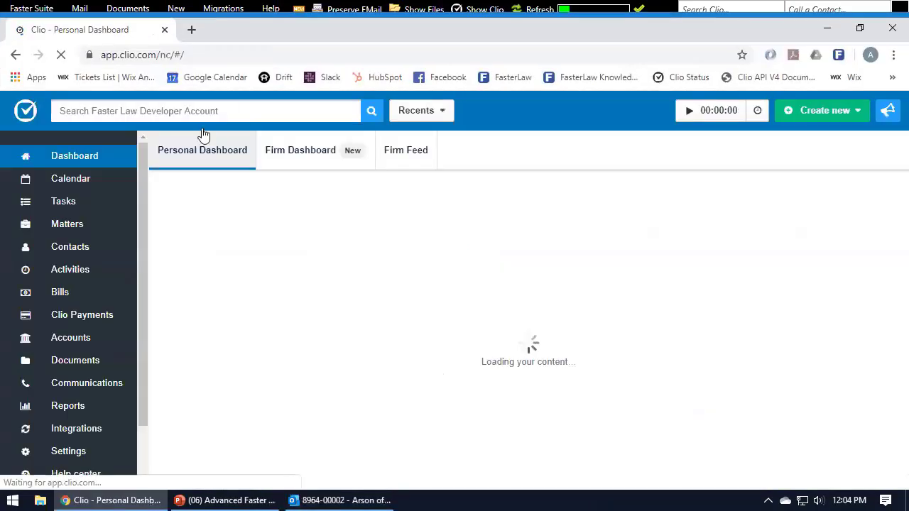
Search Clio for 'arson of four sheds' and open the matter.
click(206, 115)
text(ar)
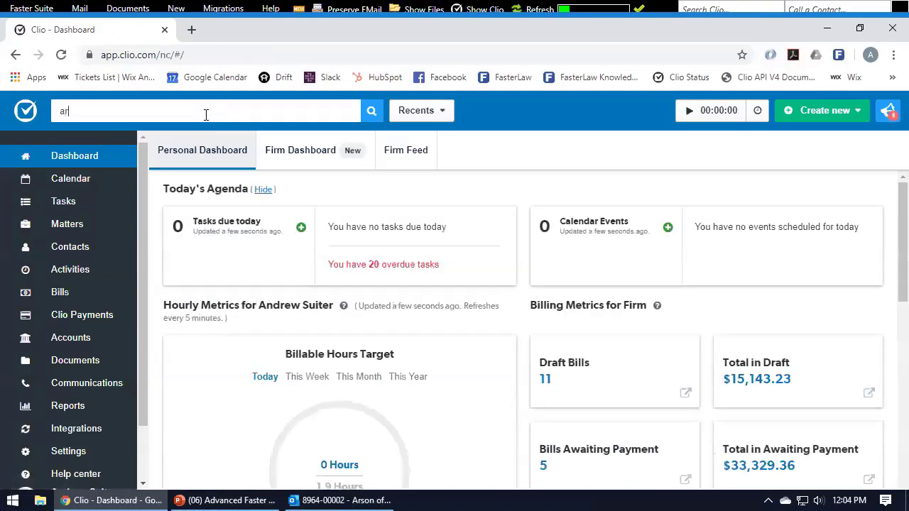
text(son of four sheds)
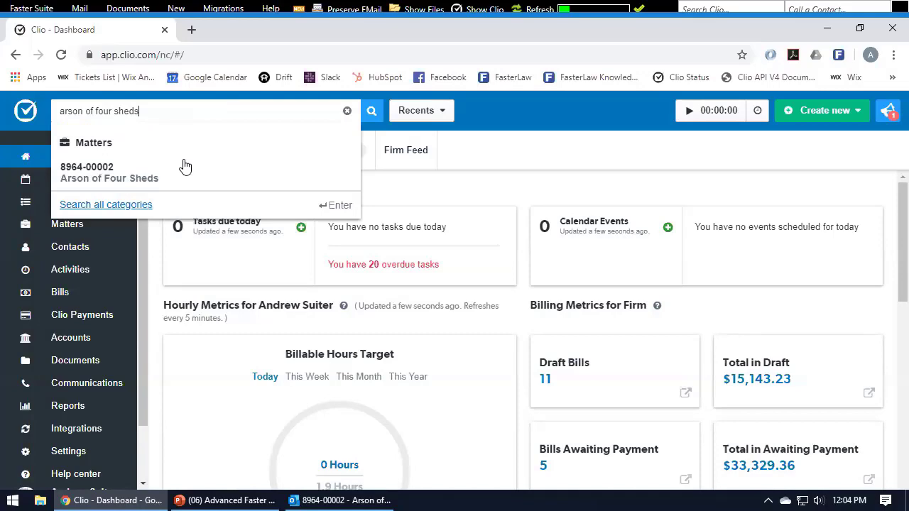
click(183, 170)
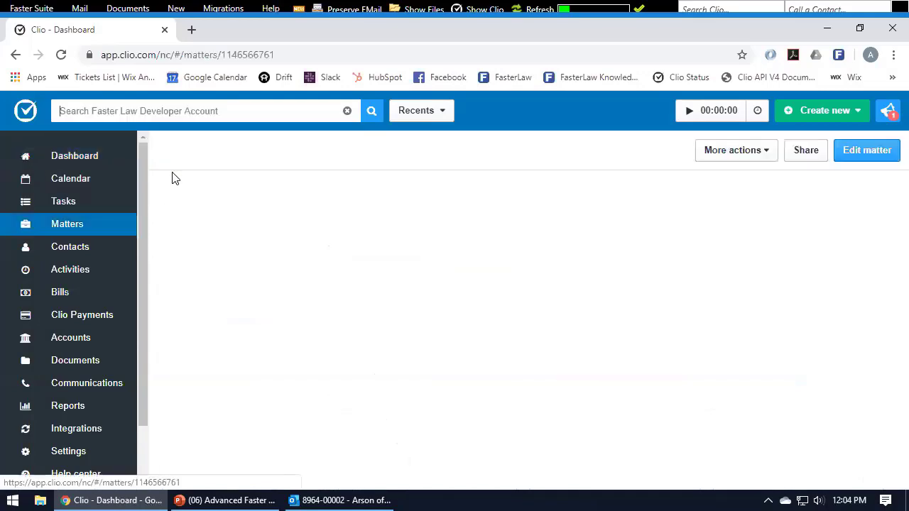
Check the test email entry in the Communications log, then bring the Episode 6 slides forward.
click(458, 186)
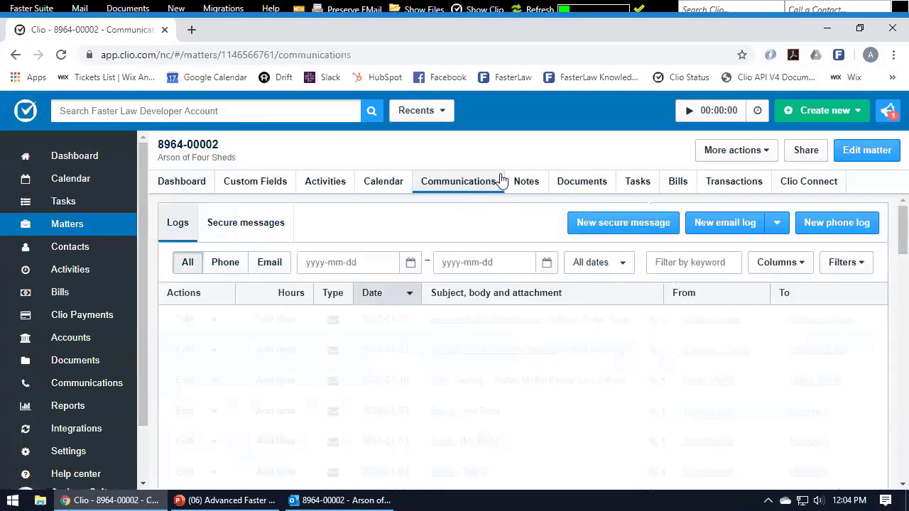
click(472, 319)
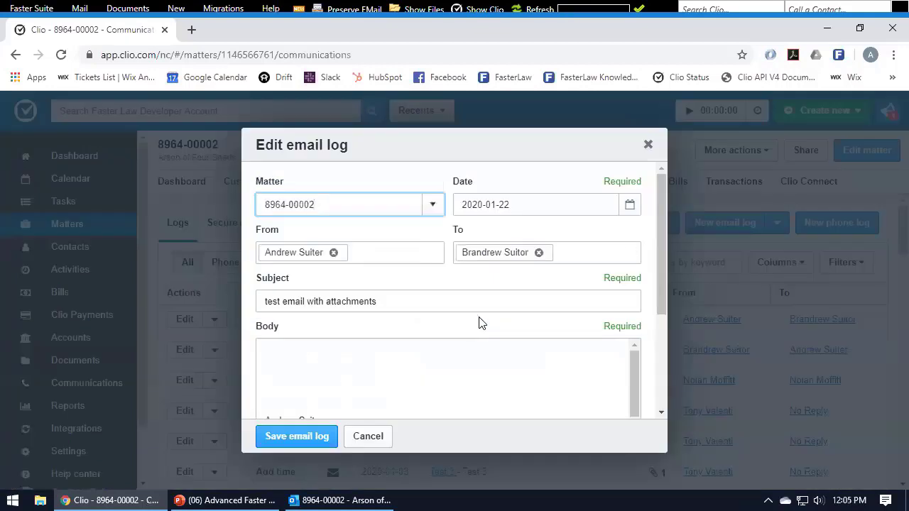
click(648, 144)
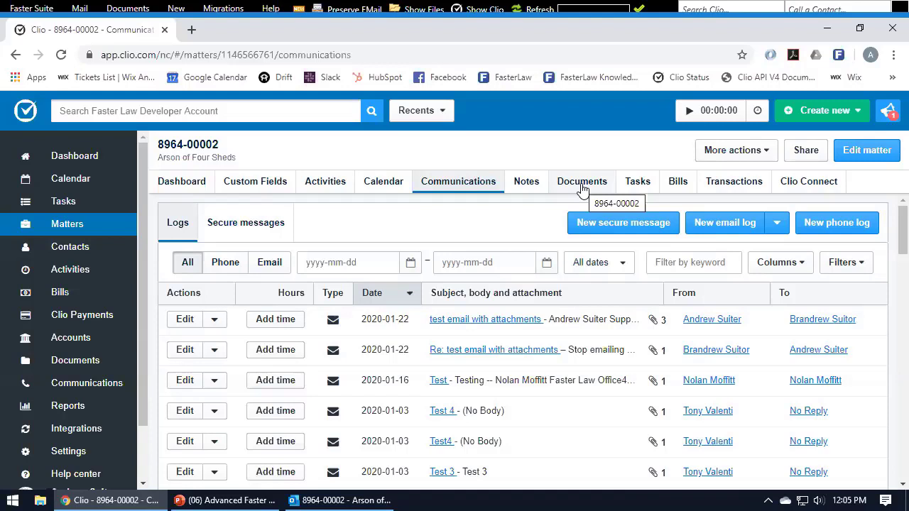
click(652, 8)
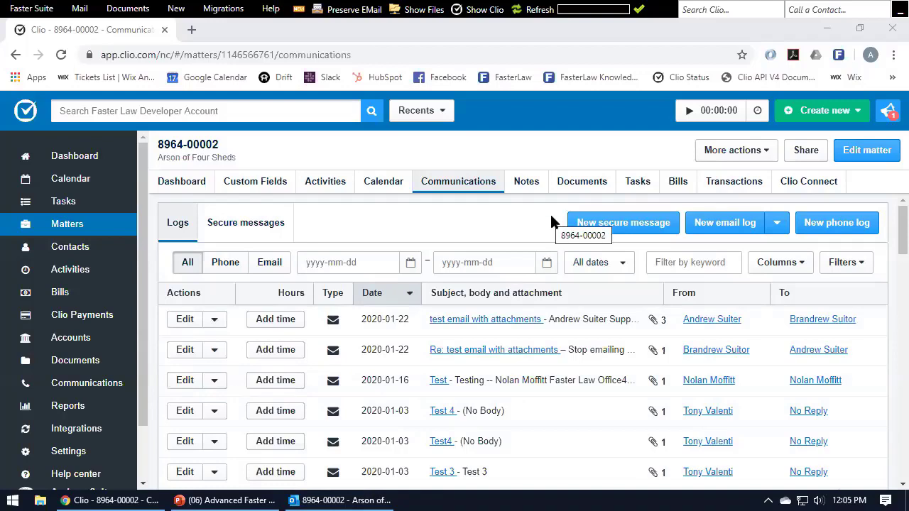
click(245, 497)
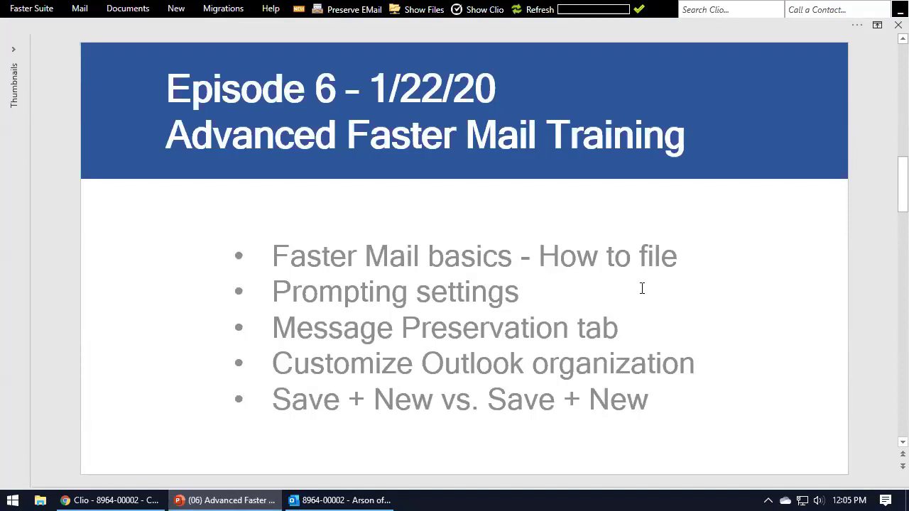
Open Faster Suite Settings to Message Preservation prompting and enable prompts for emails sent from This Computer.
click(27, 9)
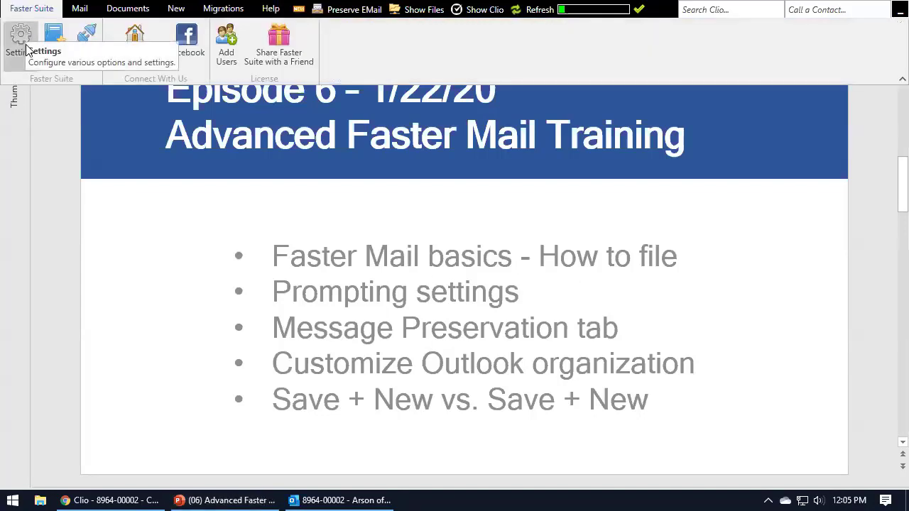
click(22, 39)
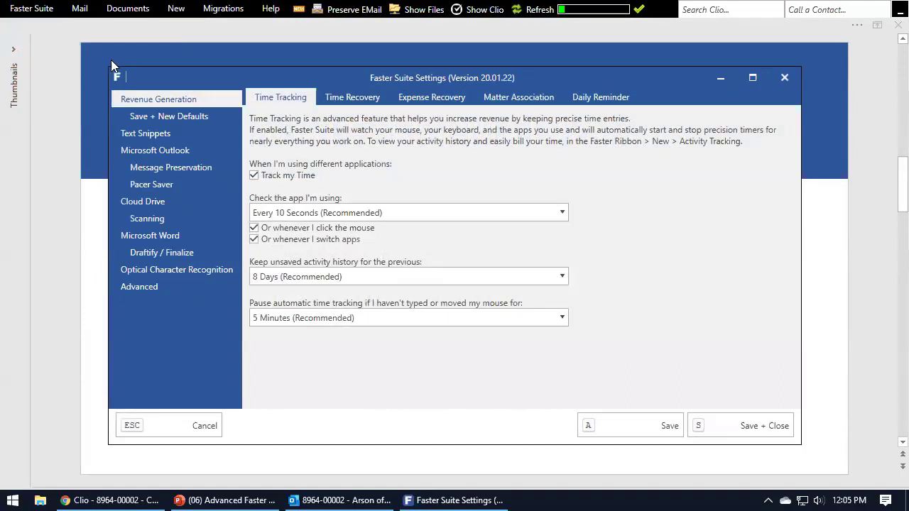
click(163, 157)
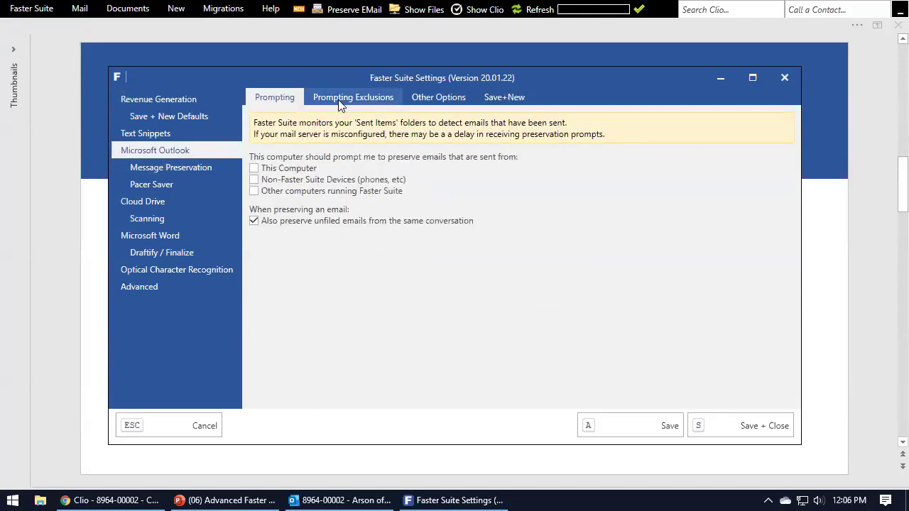
drag(409, 82, 481, 69)
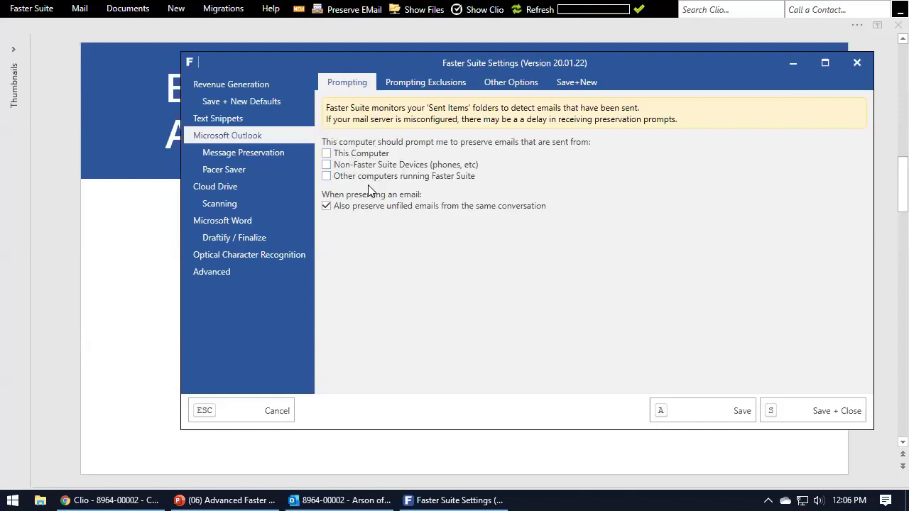
click(364, 156)
click(341, 501)
Collapse the first account's folders to show Outlook Today, then bring Faster Suite Settings back.
click(10, 169)
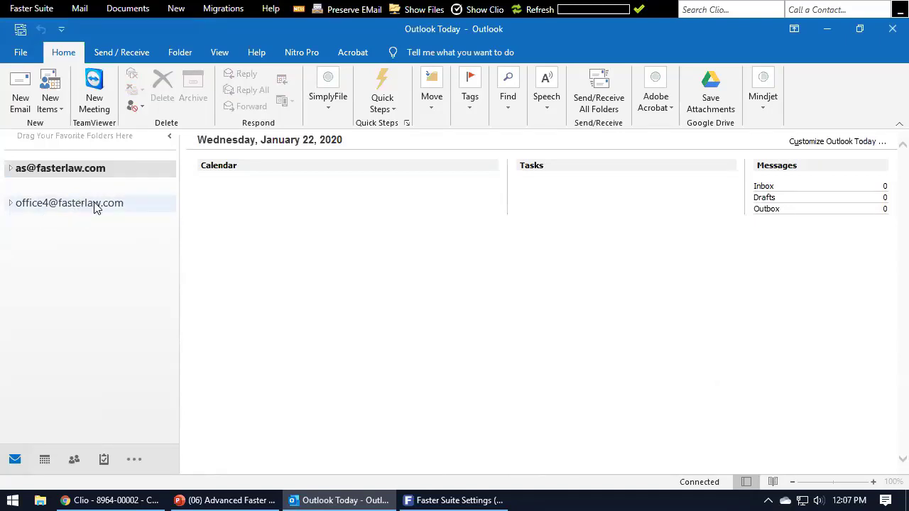
click(454, 500)
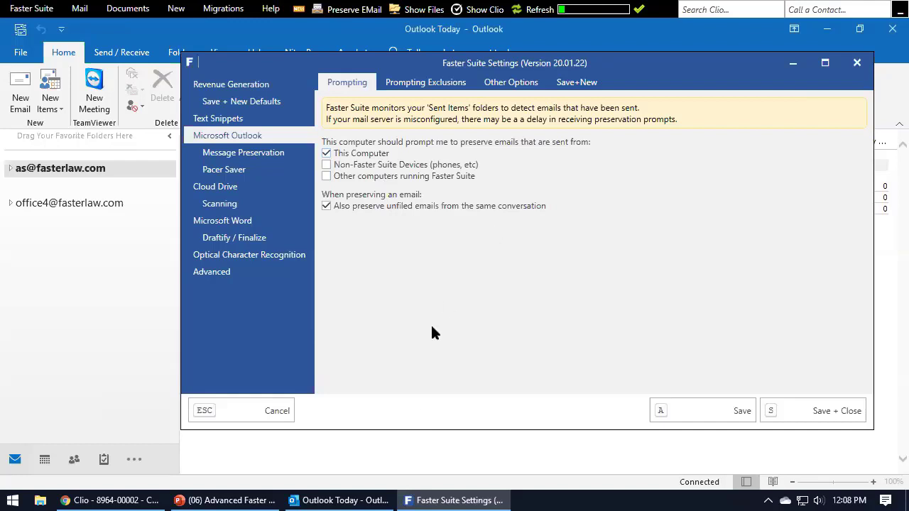
Stop prompting for emails sent from This Computer and save the change.
click(384, 156)
click(675, 411)
click(441, 91)
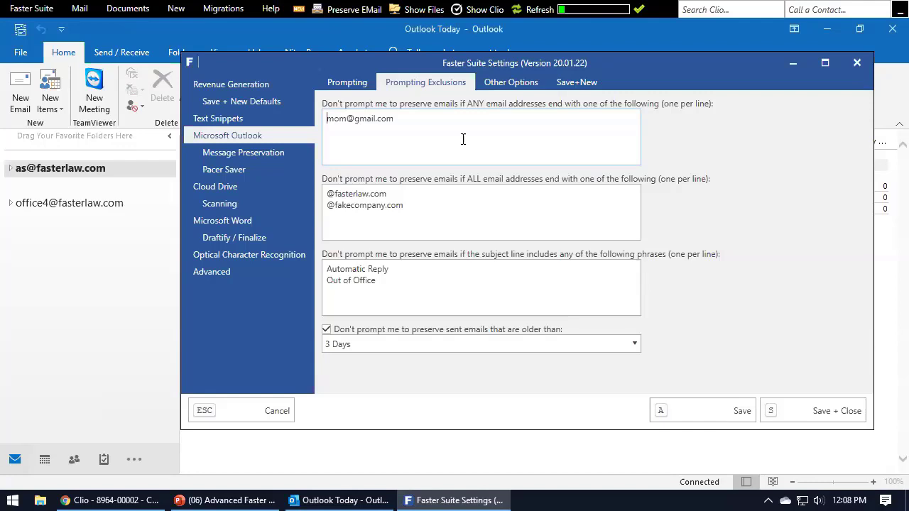
click(362, 86)
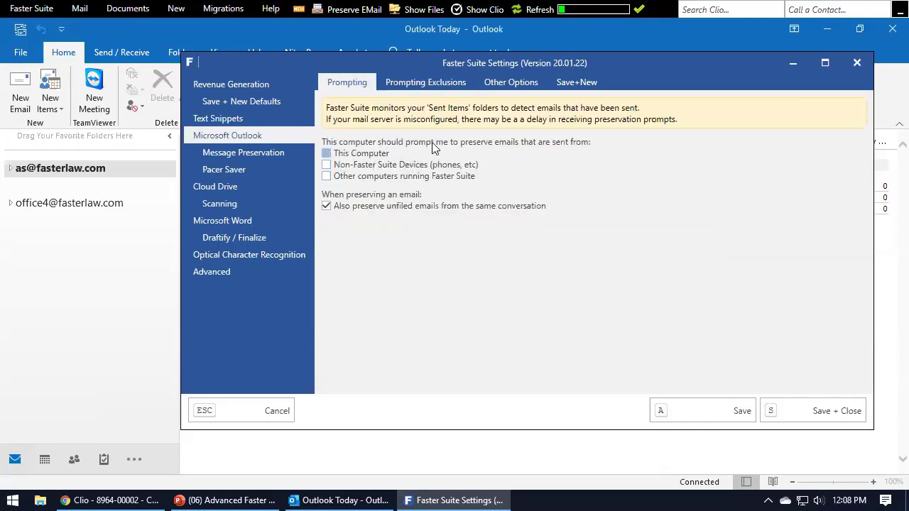
Add dad and unclebob as new lines in the ANY-address exclusion list.
click(440, 83)
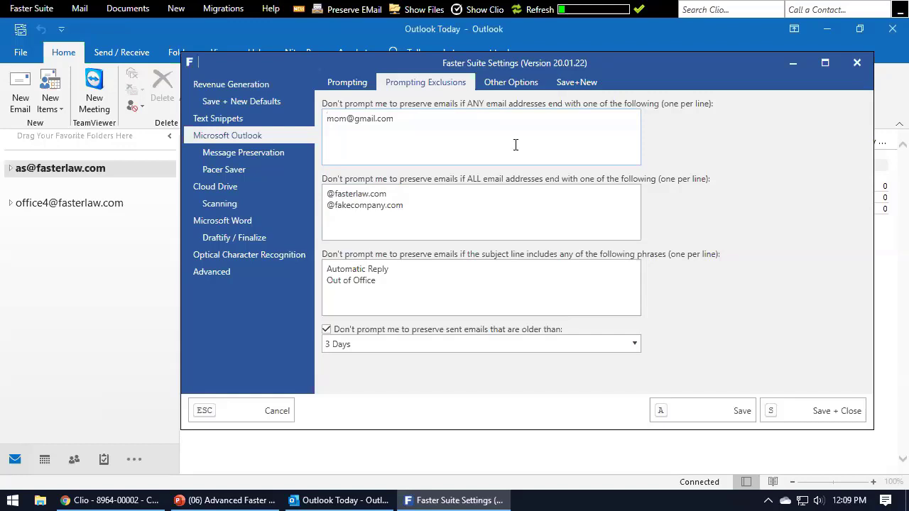
drag(395, 122, 343, 120)
click(388, 119)
click(433, 120)
text(dad)
text(clebob)
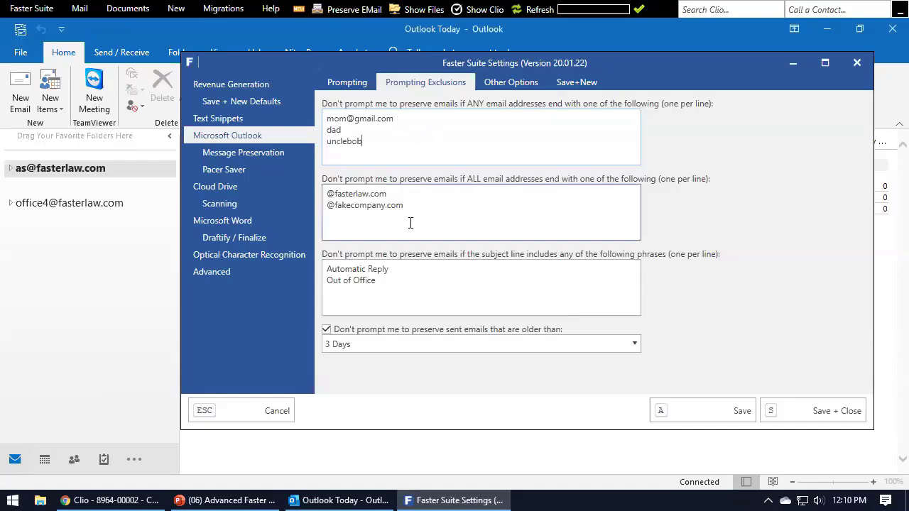
Delete the dad and unclebob sample entries from the ANY-address exclusion list.
shift+click(440, 121)
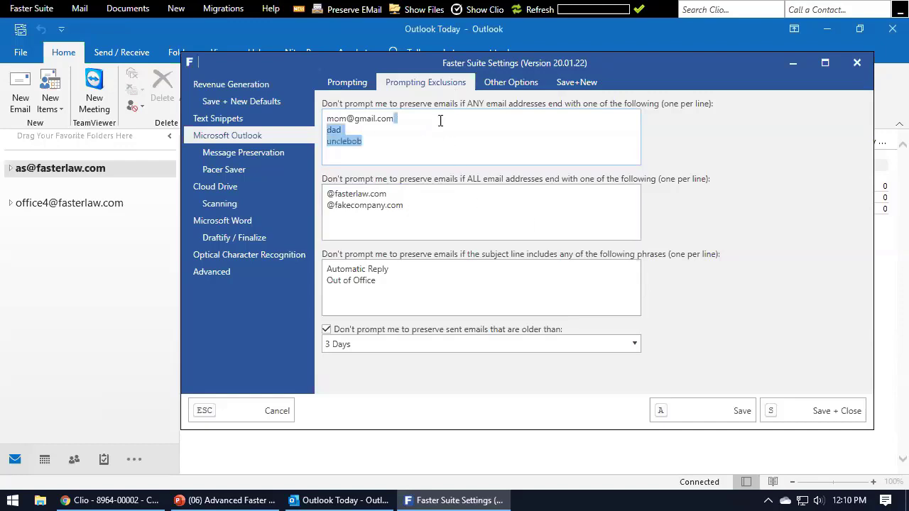
key(BackSpace)
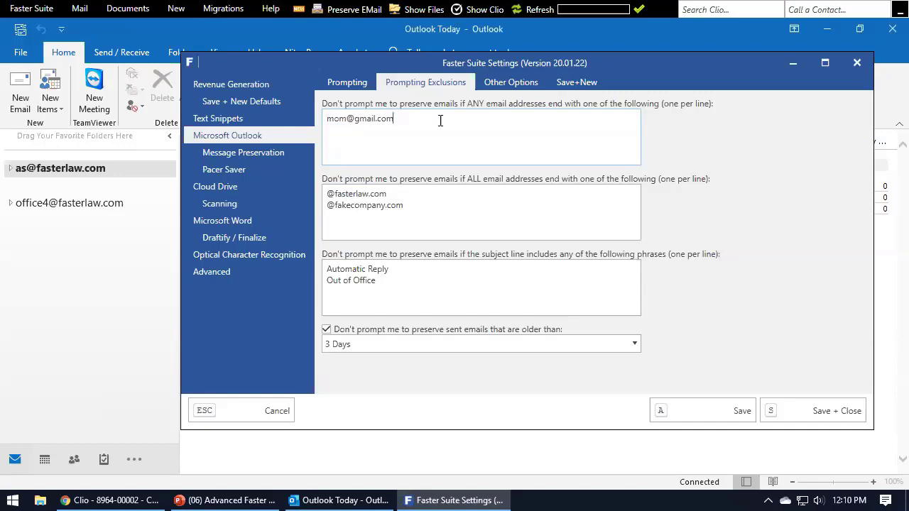
click(490, 215)
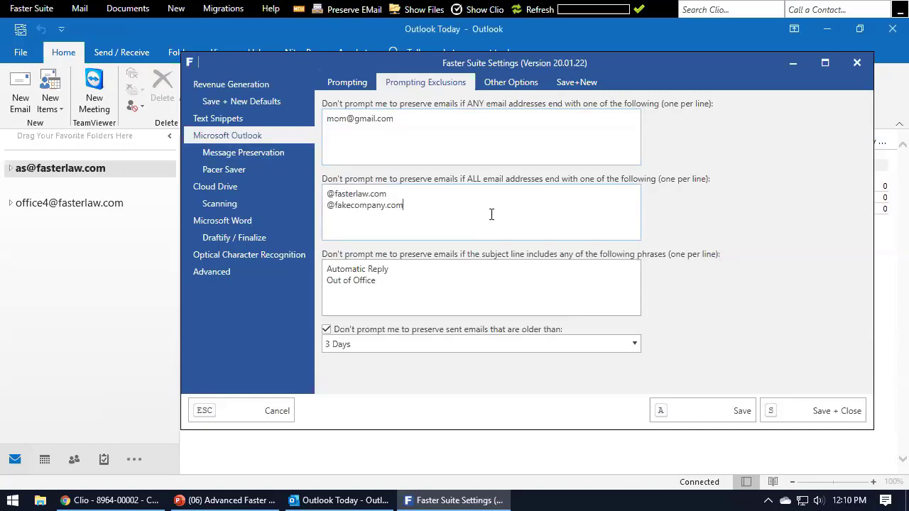
triple_click(444, 119)
click(443, 120)
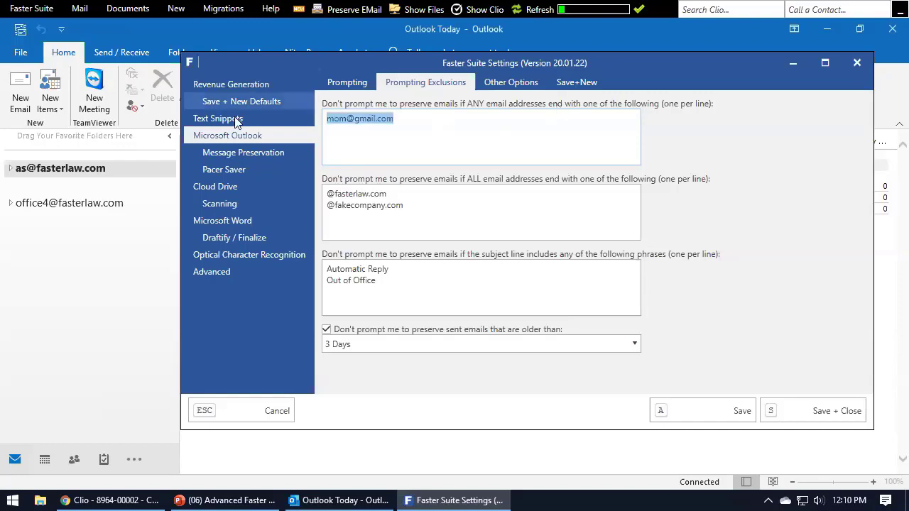
click(431, 217)
drag(403, 205, 242, 190)
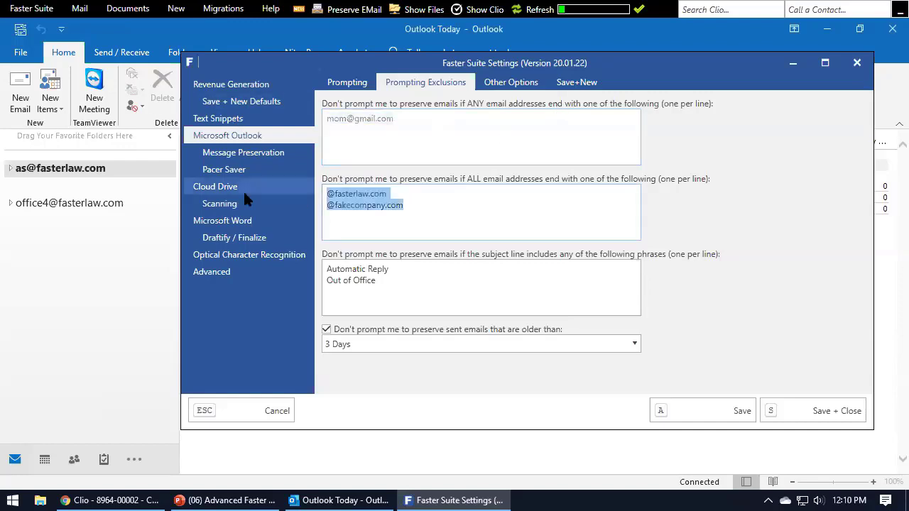
click(401, 206)
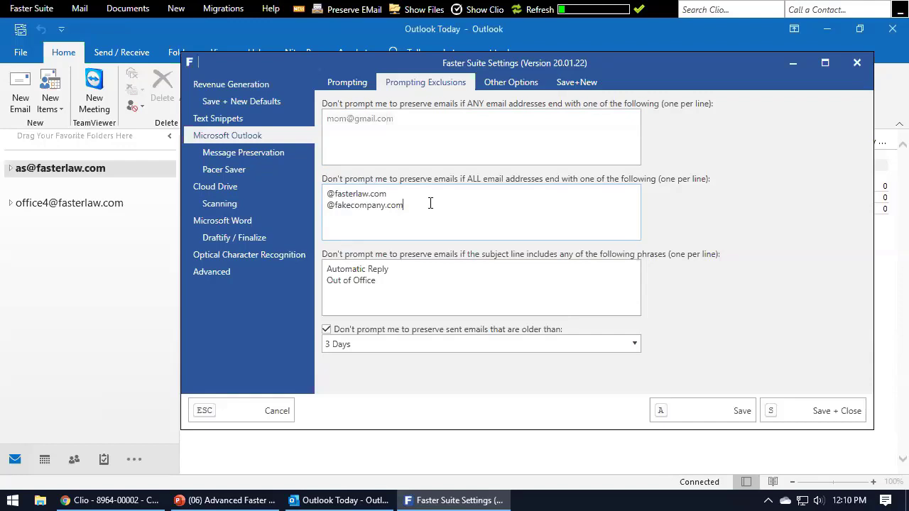
drag(405, 196, 307, 197)
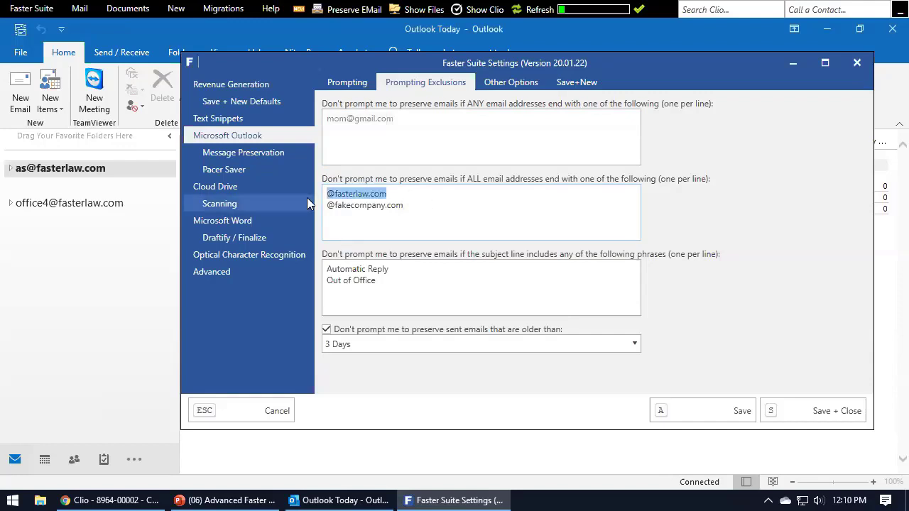
click(409, 199)
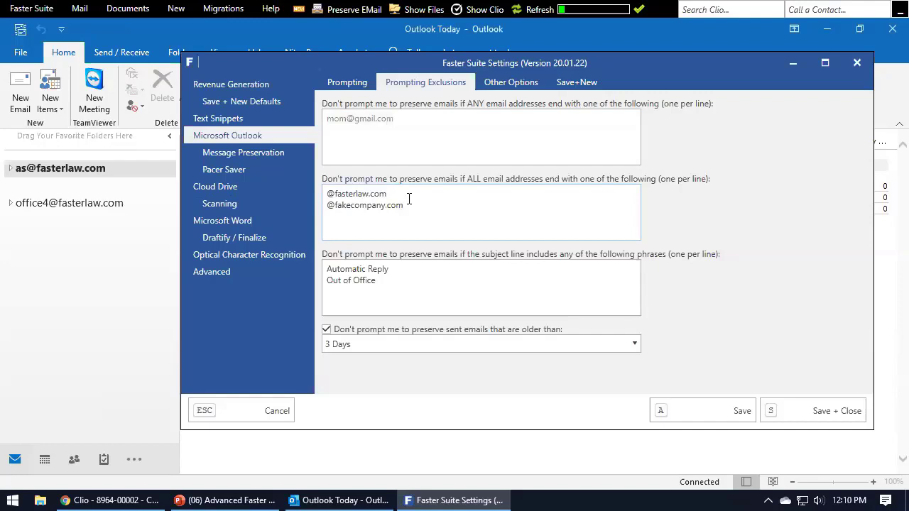
drag(402, 199, 327, 200)
click(417, 200)
drag(345, 194, 310, 198)
click(412, 193)
drag(412, 193, 308, 188)
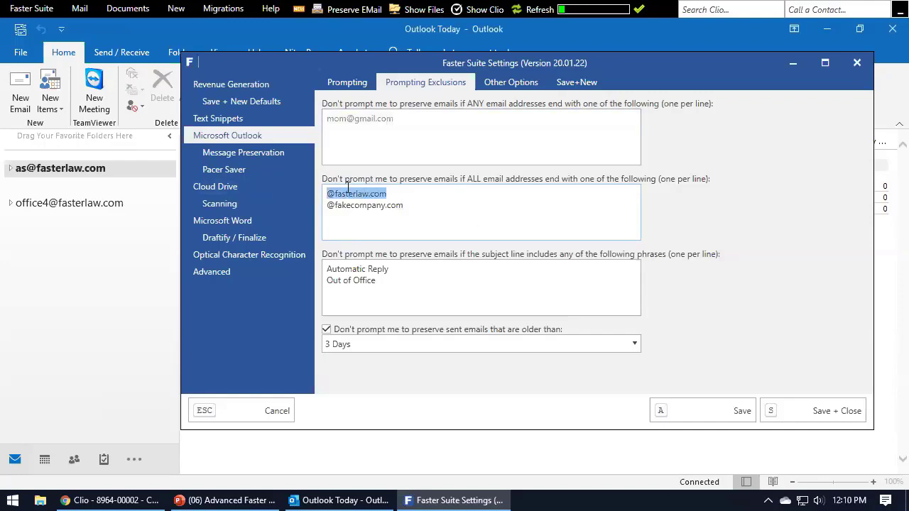
drag(405, 205, 329, 210)
click(452, 206)
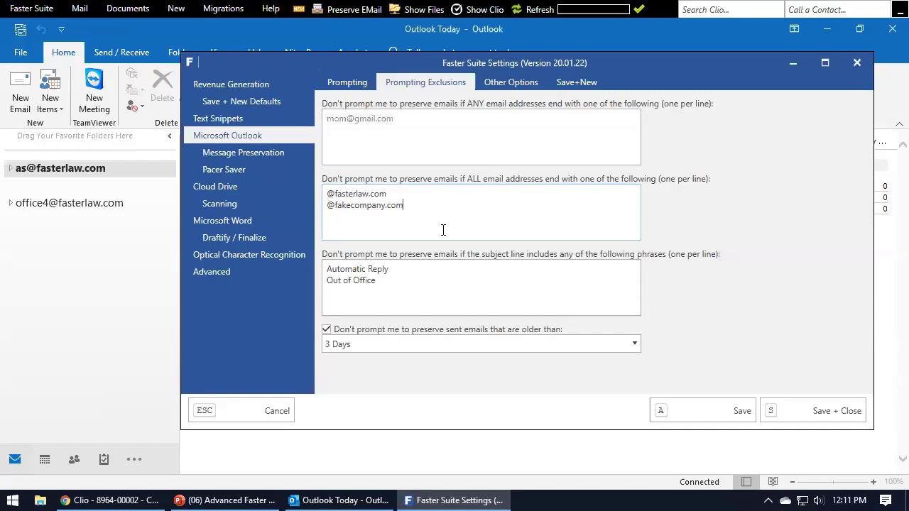
Step through the domain entries and place the caret after Out of Office in subject phrases.
click(427, 195)
click(514, 227)
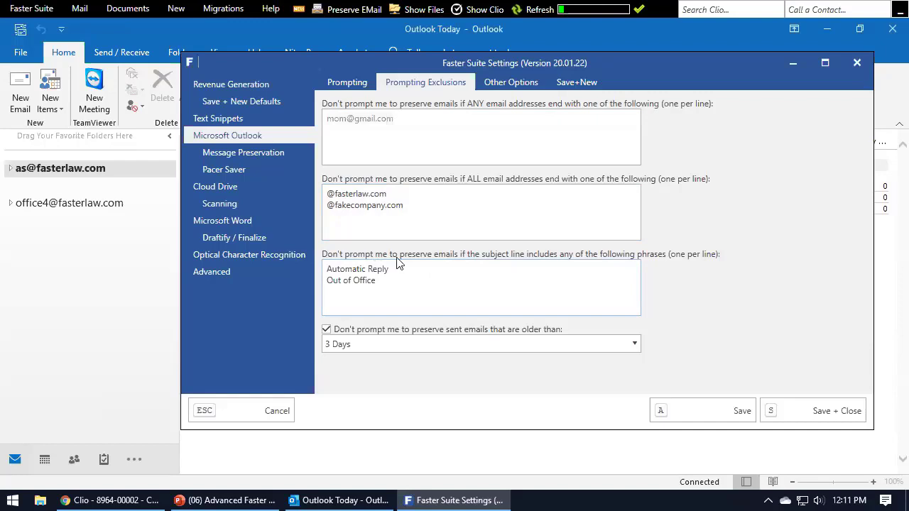
click(463, 280)
Add [INTERNAL] as a new subject exclusion phrase, then return to Outlook Today.
drag(411, 288, 317, 260)
click(359, 269)
text([INTERNAL])
click(308, 497)
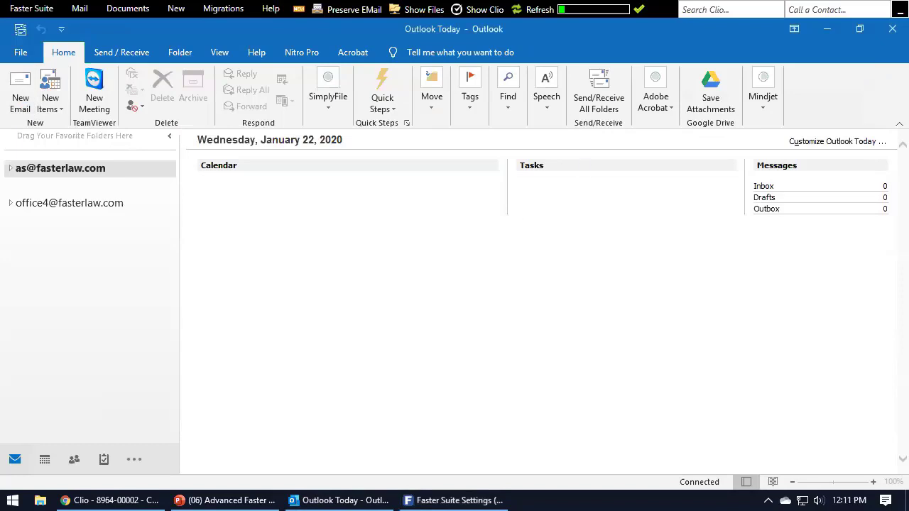
Start a new email with subject '[INTERNAL] subject' and place Faster Suite Settings beside it.
click(20, 89)
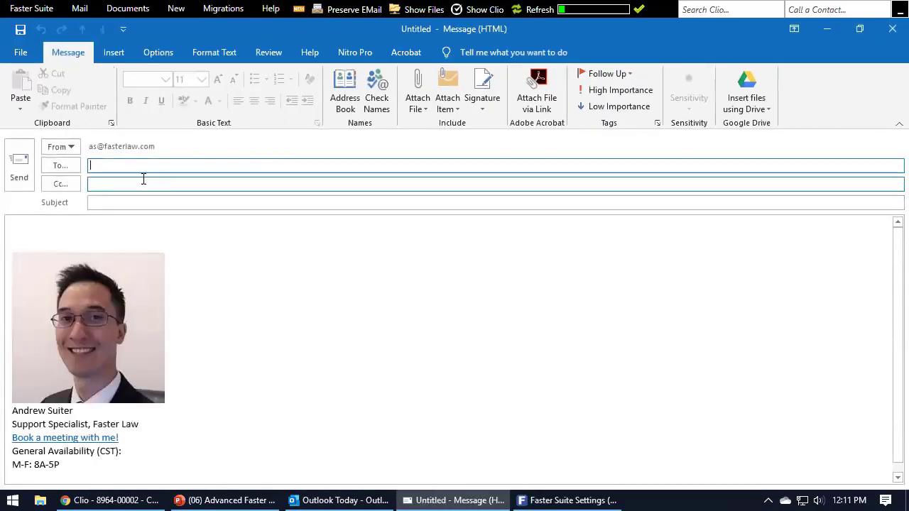
key(Tab)
key(Tab)
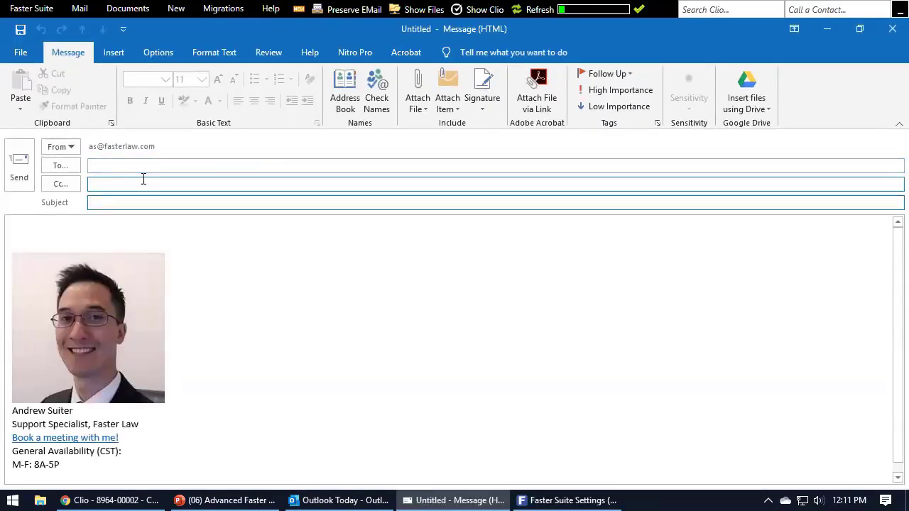
text([internal)
key(ctrl+shift+Left)
key(BackSpace)
text(INTERNAL] )
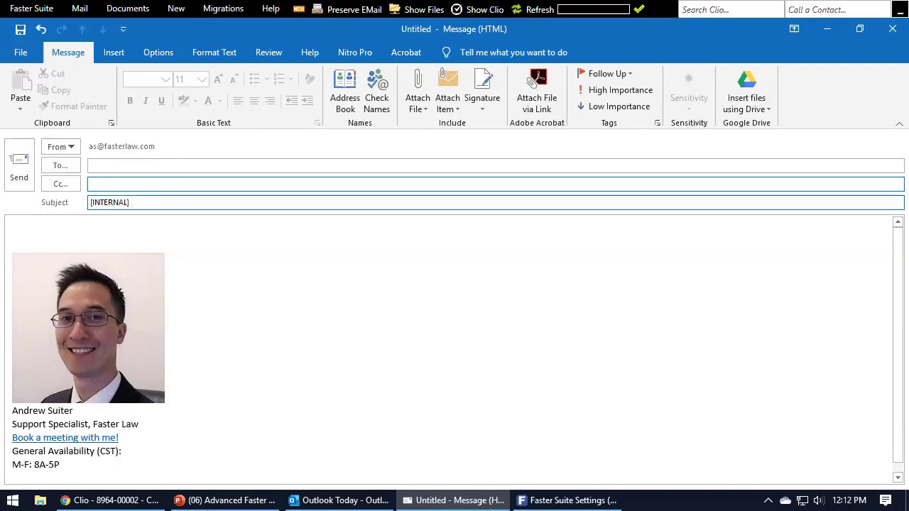
text(subject)
click(580, 498)
drag(519, 63, 655, 77)
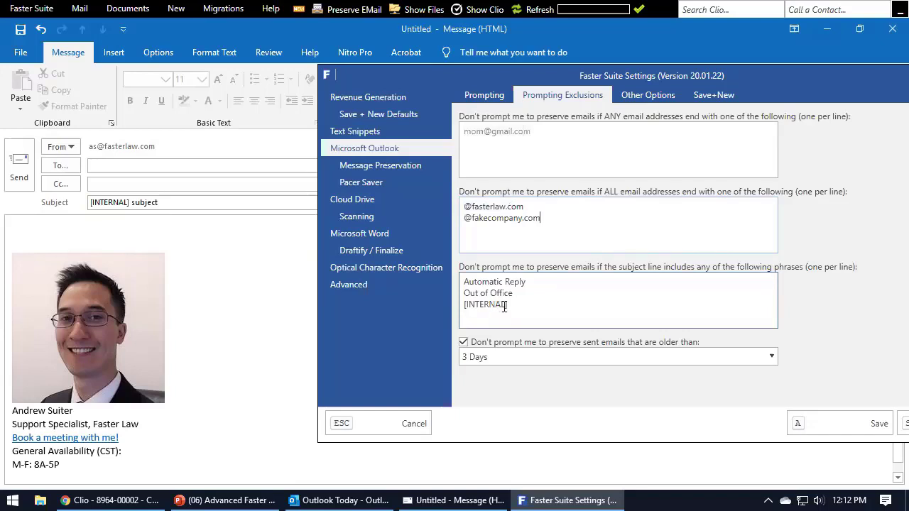
Change the added subject phrase to [Do Not File], then to [DNF].
drag(507, 305, 468, 310)
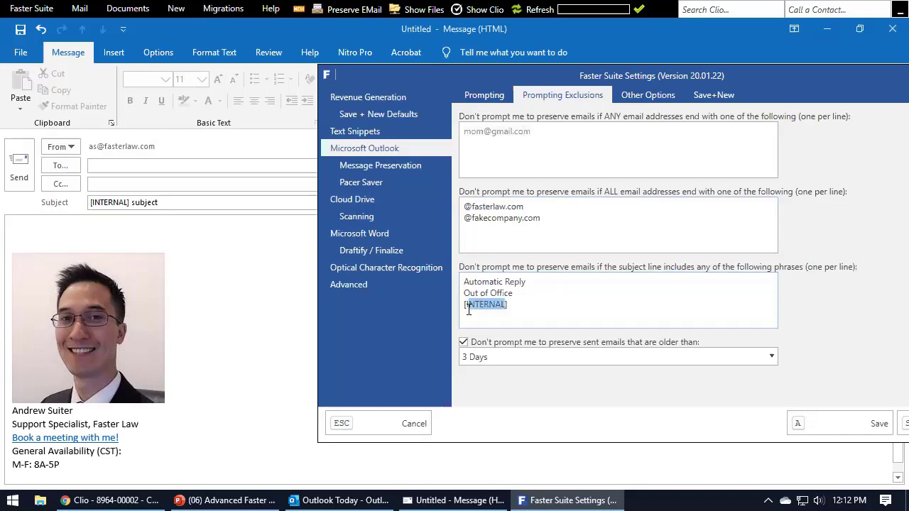
key(BackSpace)
text(Do Not File])
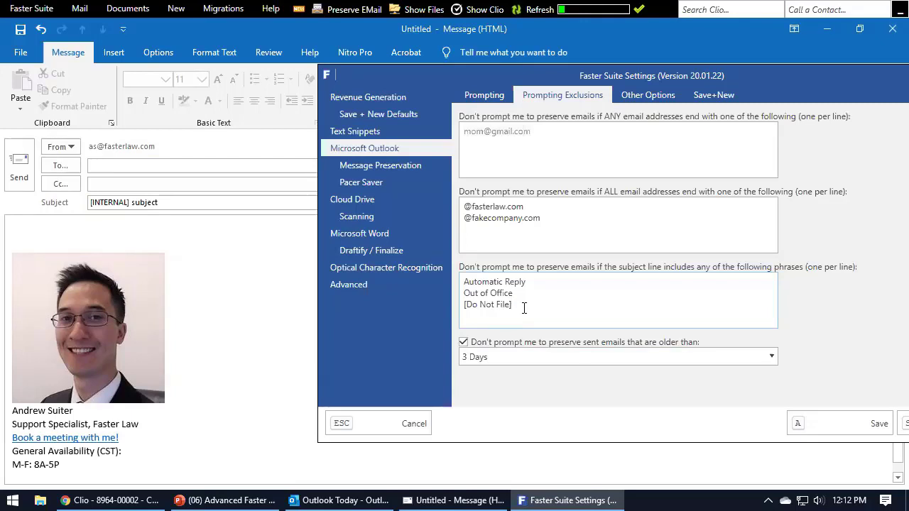
drag(511, 304, 474, 307)
key(BackSpace)
text(NF])
Delete the [DNF] phrase line and move the settings window back into view.
drag(554, 306, 410, 312)
key(BackSpace)
drag(765, 74, 624, 71)
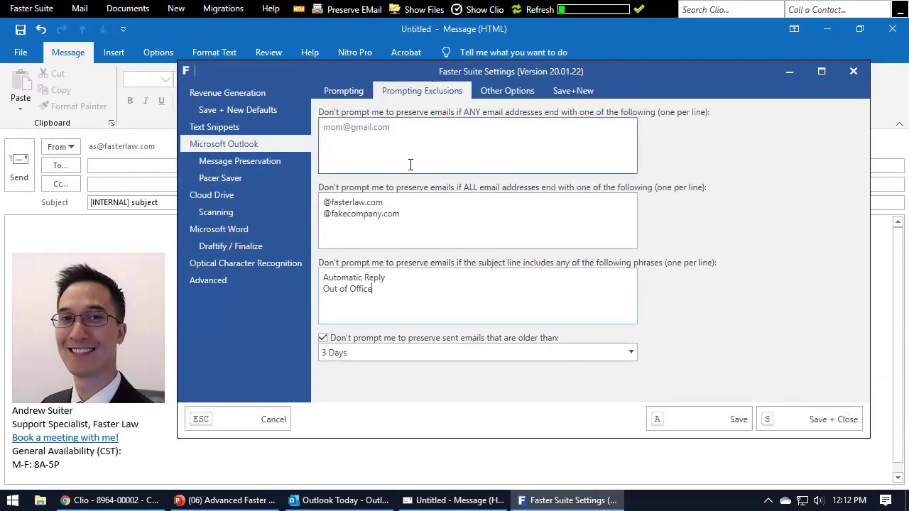
Review the Prompting options, switching between the sent-from settings and the exclusion lists.
click(348, 91)
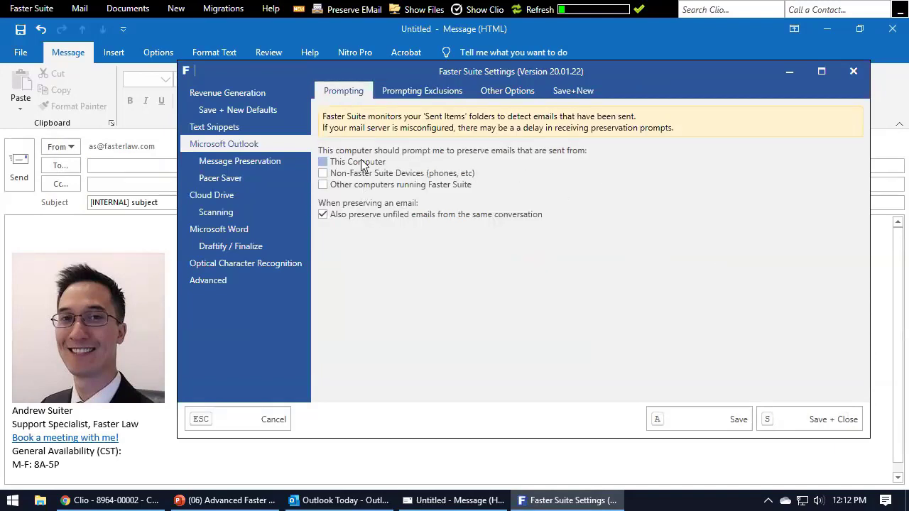
click(422, 92)
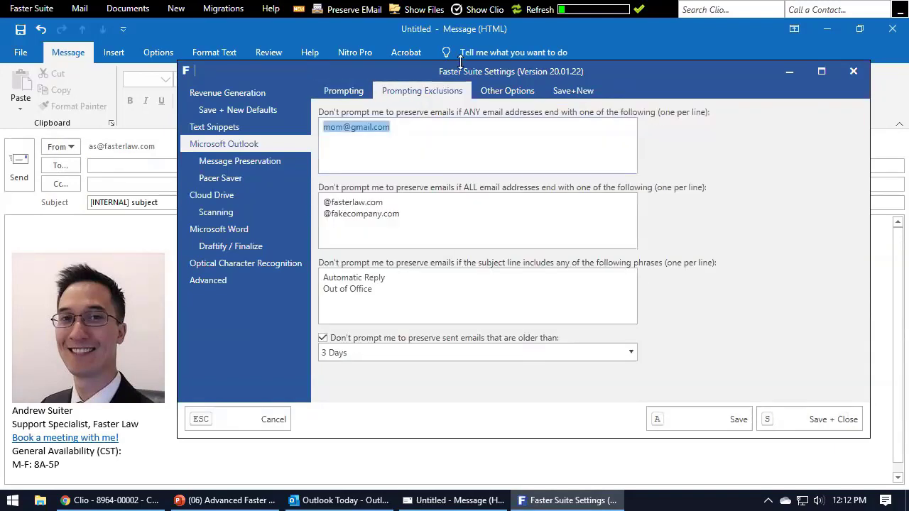
click(441, 138)
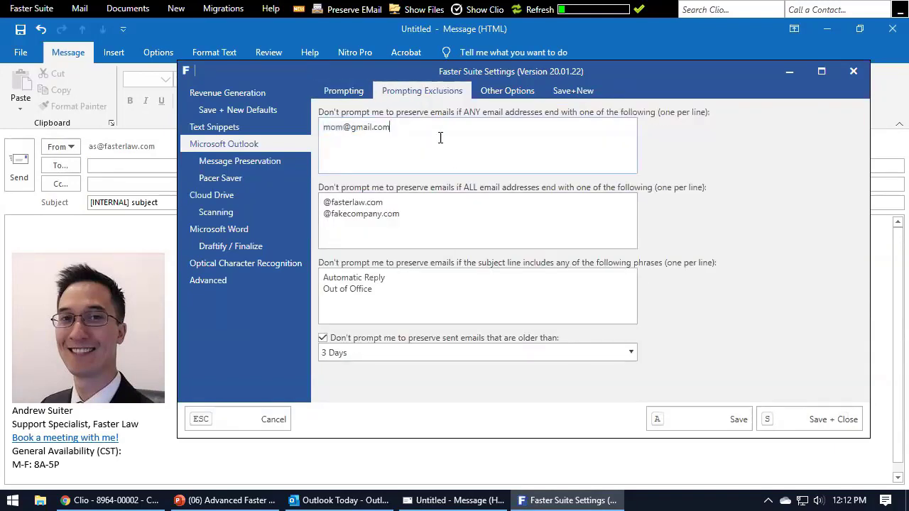
click(356, 99)
Discard the [INTERNAL] draft without saving and bring the Advanced Faster Mail Training slides forward.
click(893, 29)
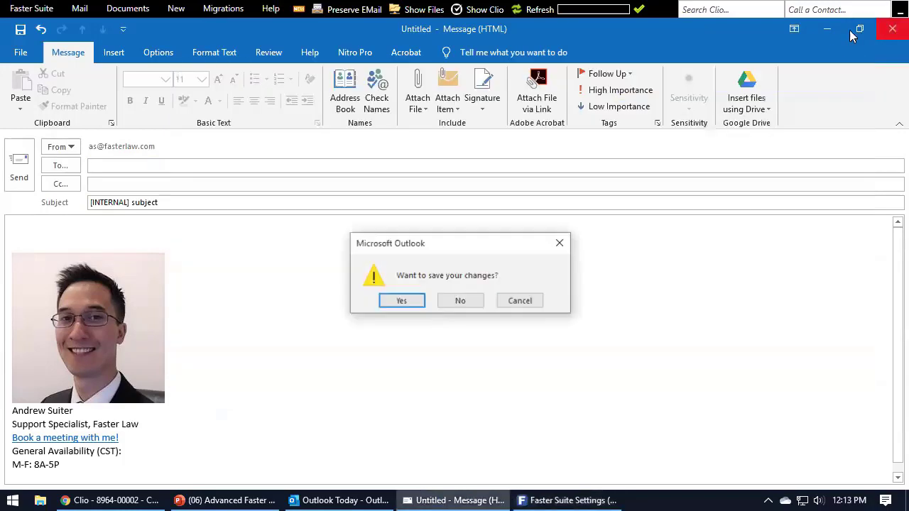
click(460, 301)
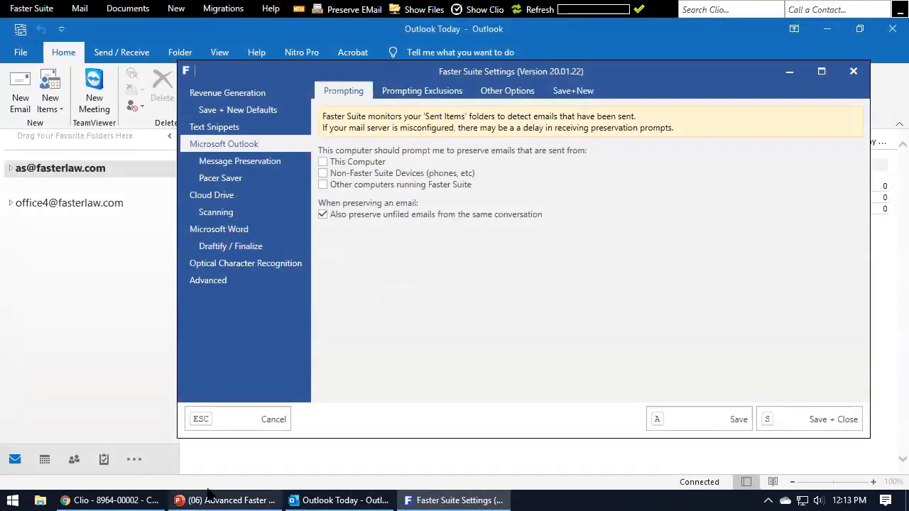
click(213, 500)
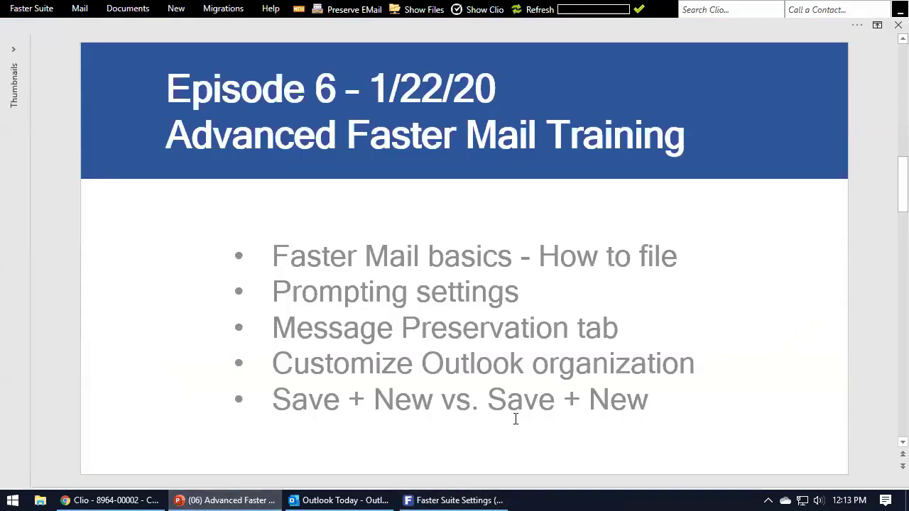
Open Message Preservation and compare the Messages, Attachments and Communications tabs, ending on Messages.
click(455, 500)
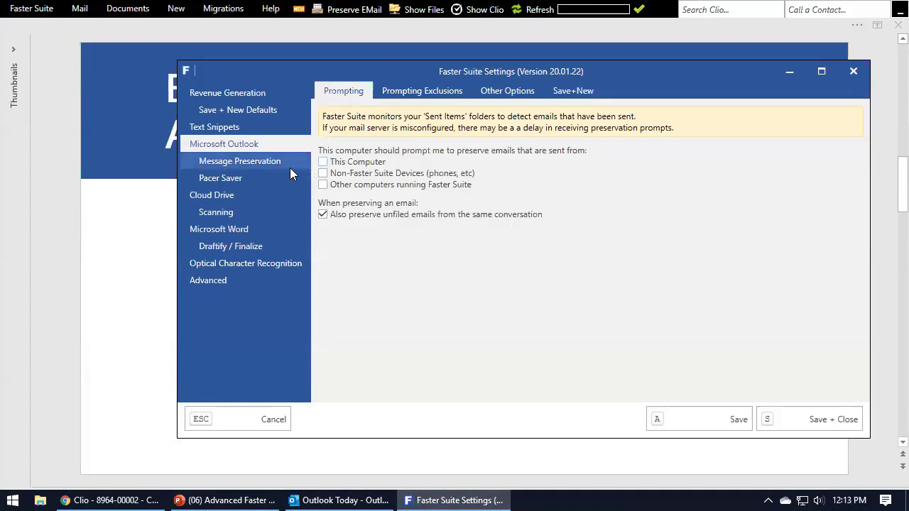
click(227, 162)
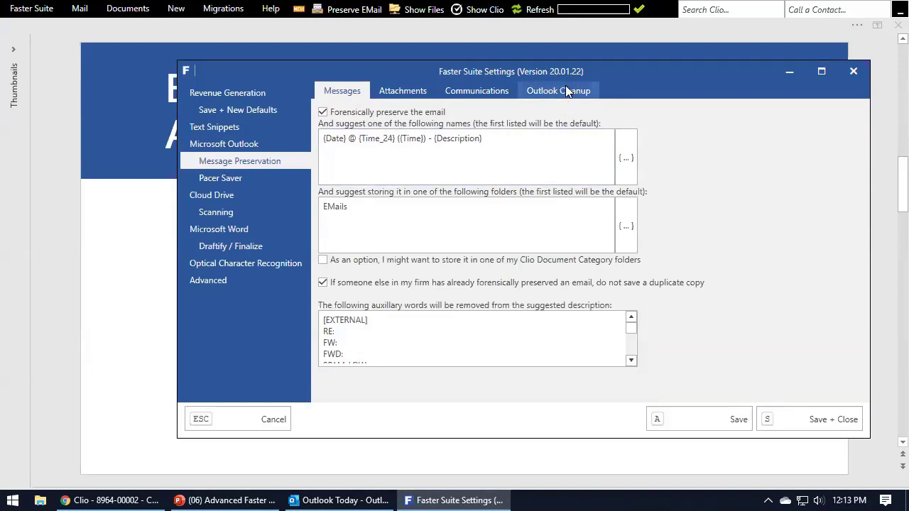
click(402, 91)
click(347, 91)
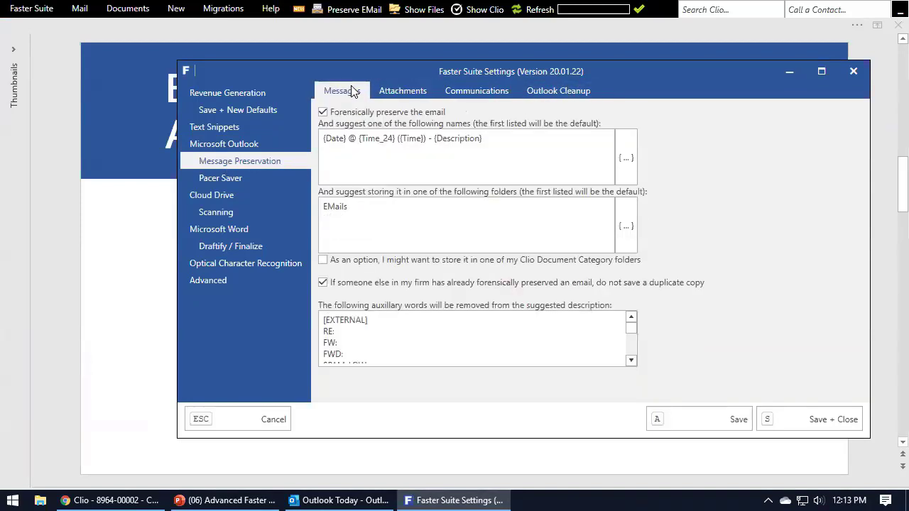
click(394, 97)
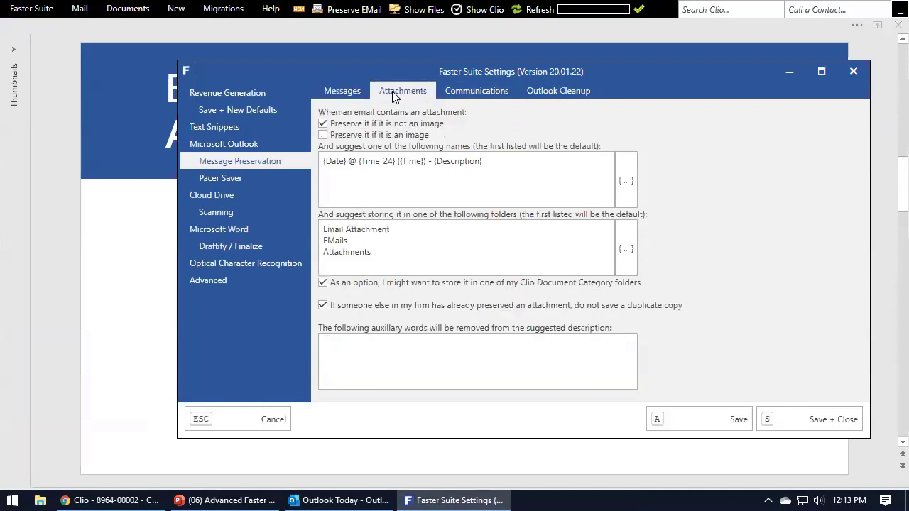
click(349, 91)
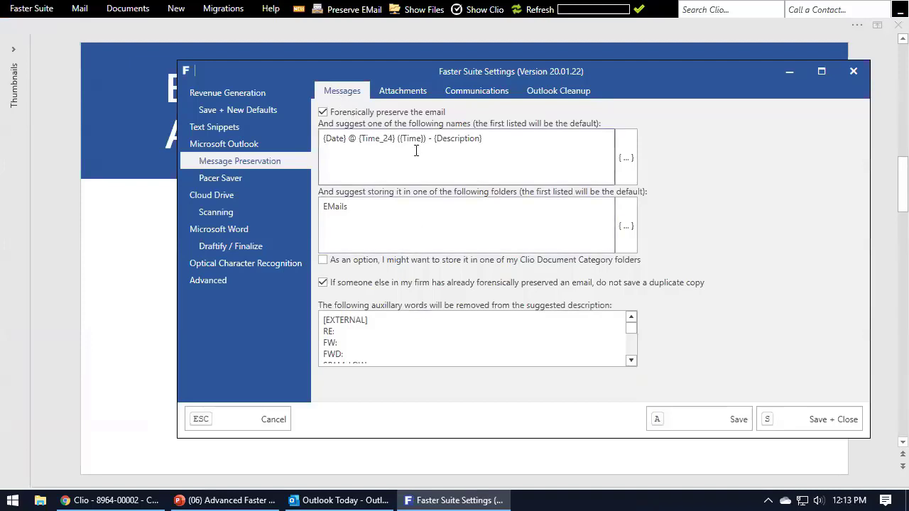
click(409, 98)
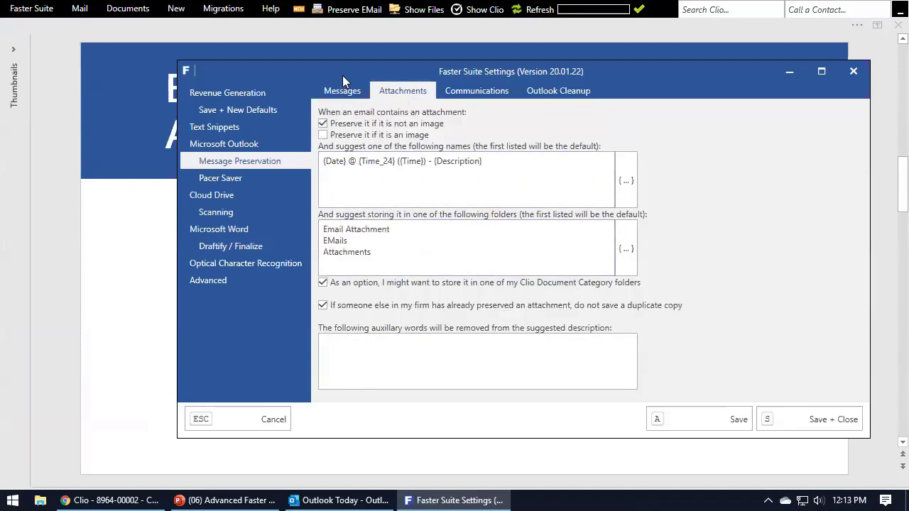
click(346, 91)
click(404, 94)
click(358, 92)
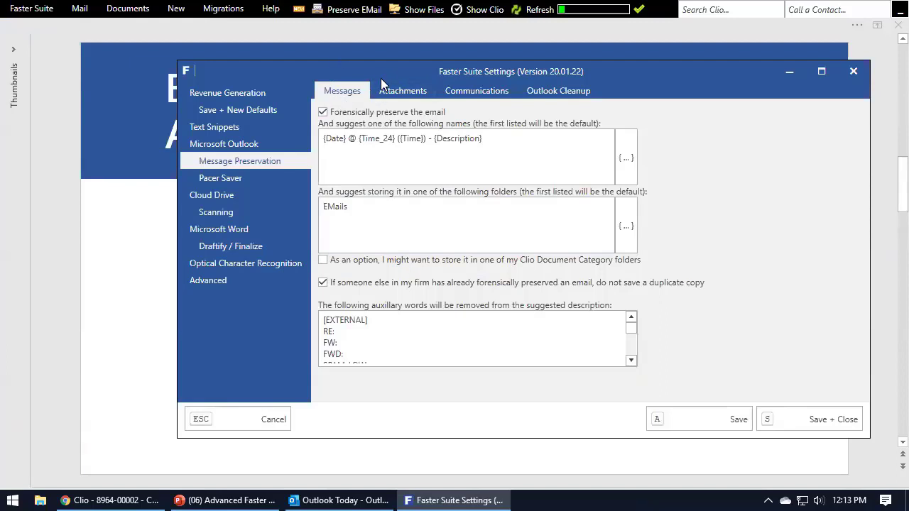
click(486, 91)
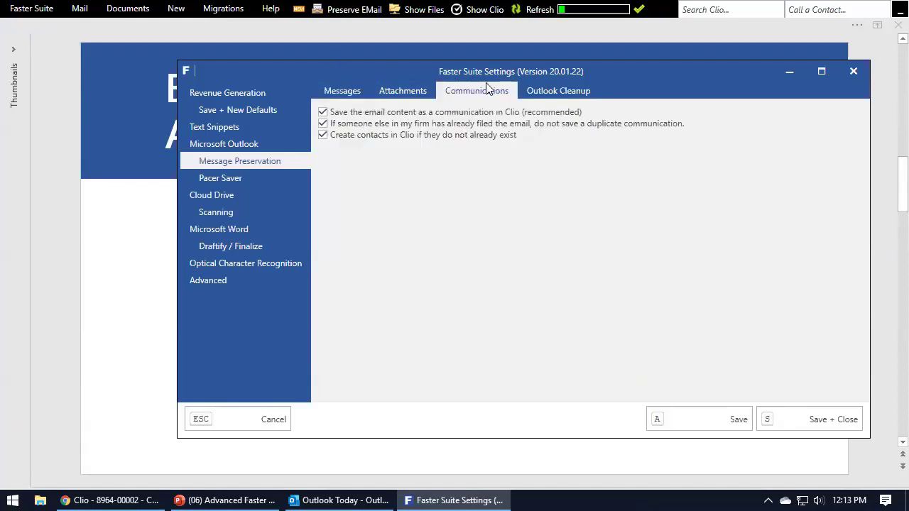
click(347, 97)
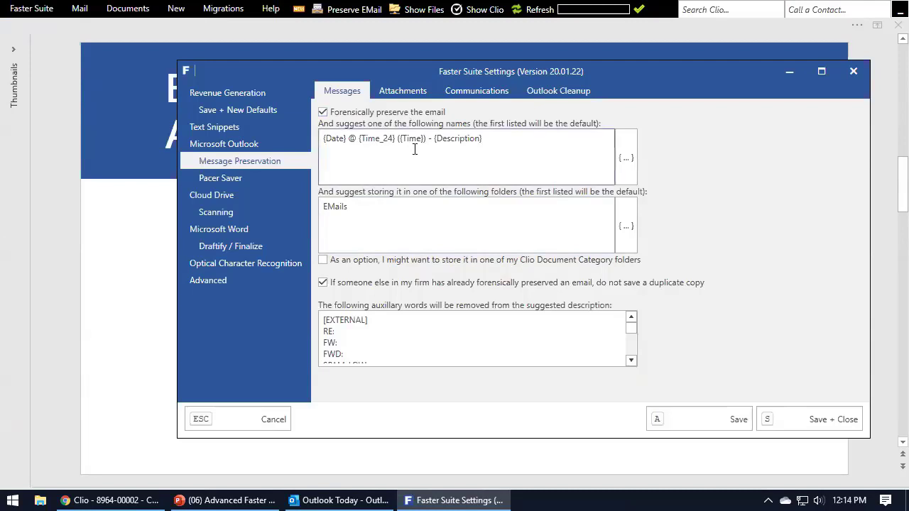
triple_click(487, 152)
click(490, 152)
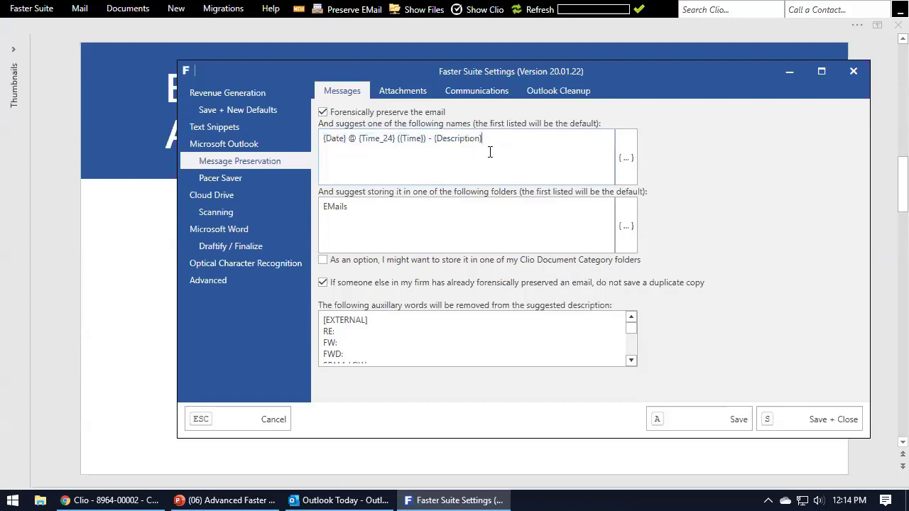
drag(500, 142, 325, 147)
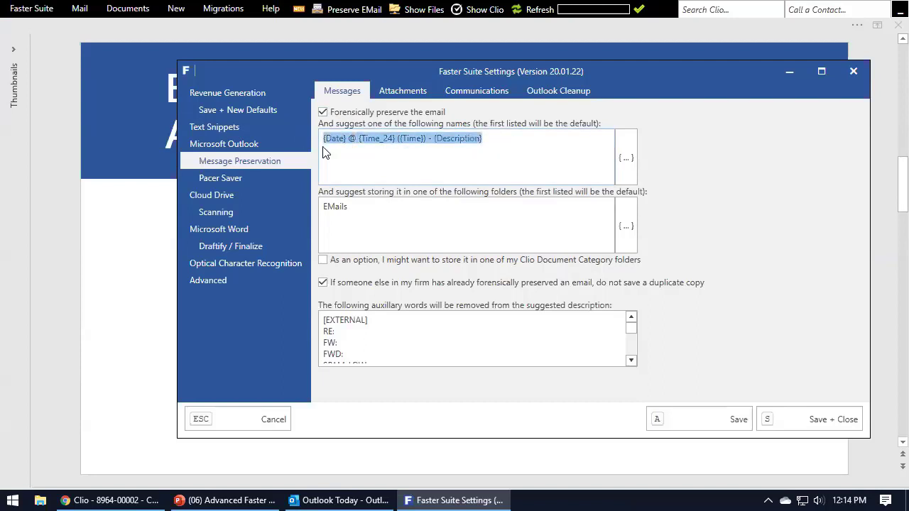
click(349, 142)
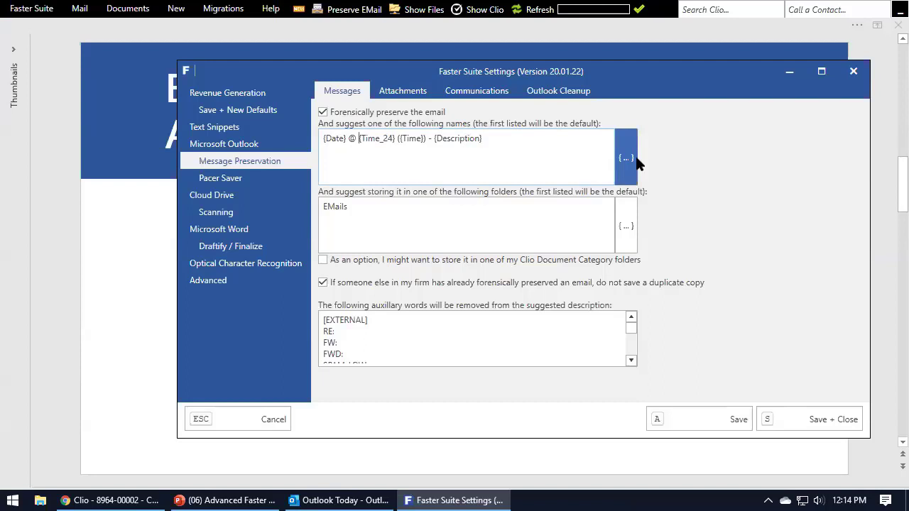
click(627, 157)
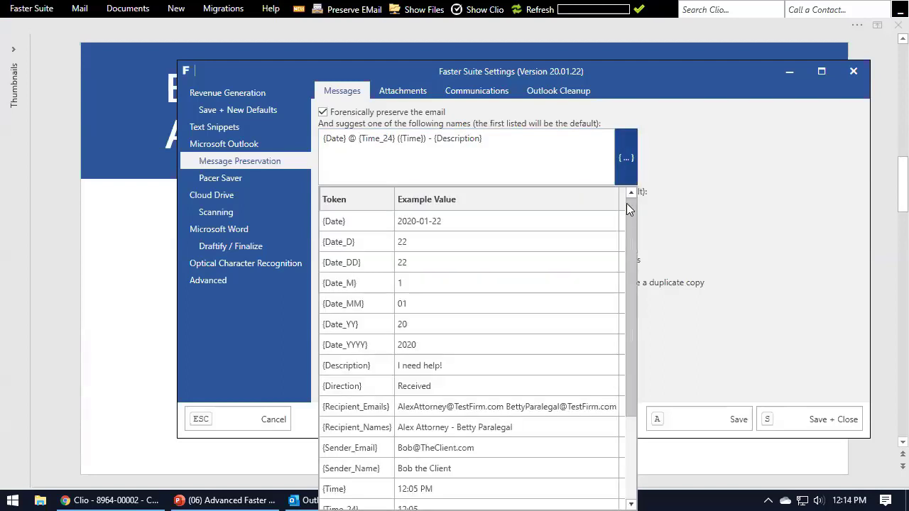
mouse_move(630, 219)
mouse_down()
mouse_move(622, 315)
mouse_move(634, 296)
mouse_move(635, 210)
mouse_up()
mouse_move(490, 325)
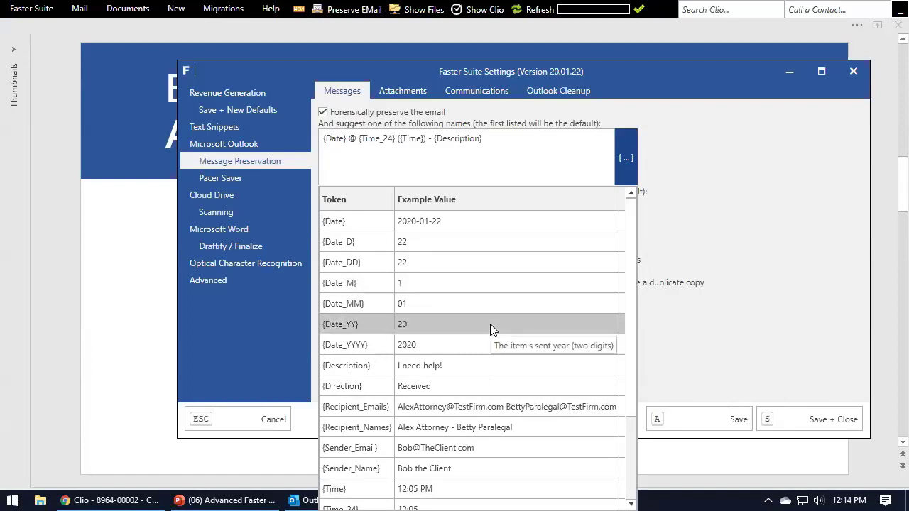
click(513, 146)
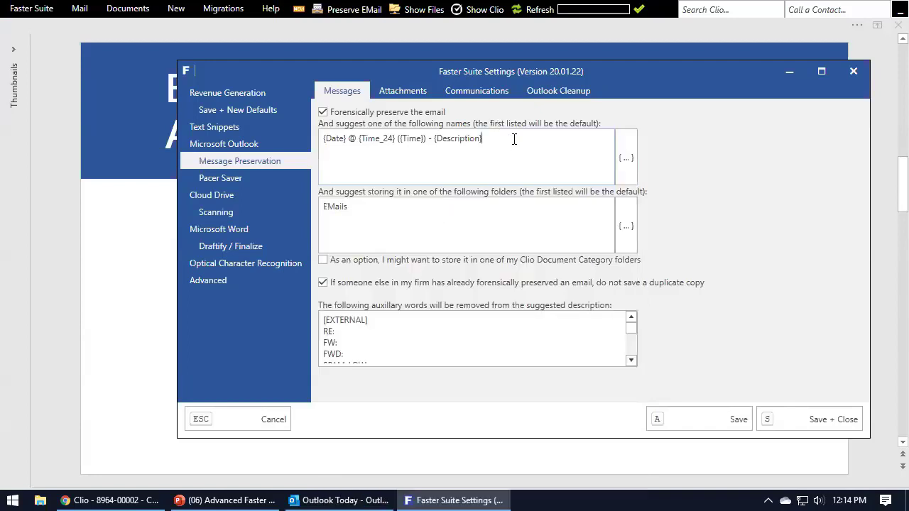
triple_click(509, 152)
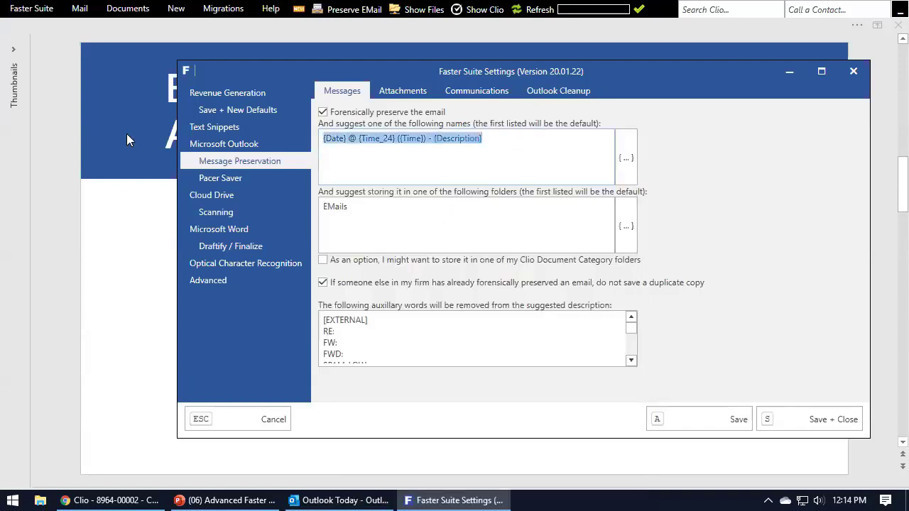
Add 'Communications' on a new line of the suggested folders list.
click(476, 148)
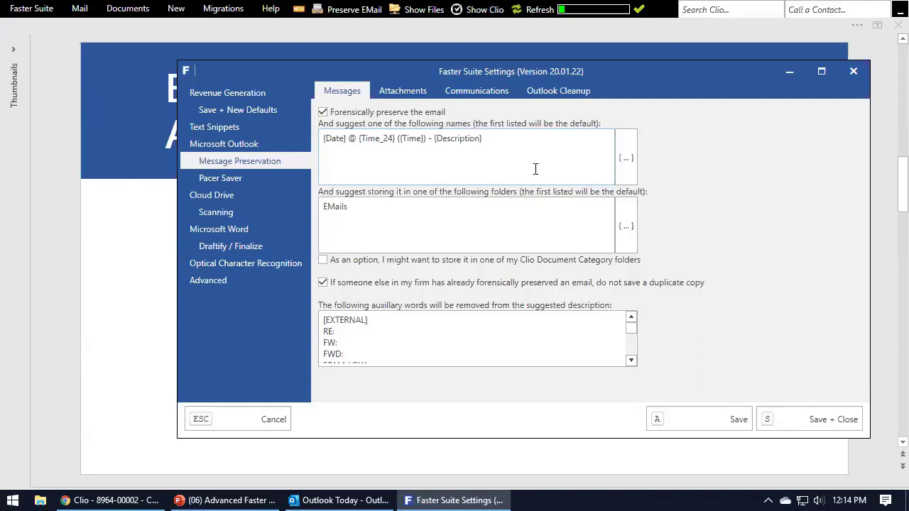
click(366, 208)
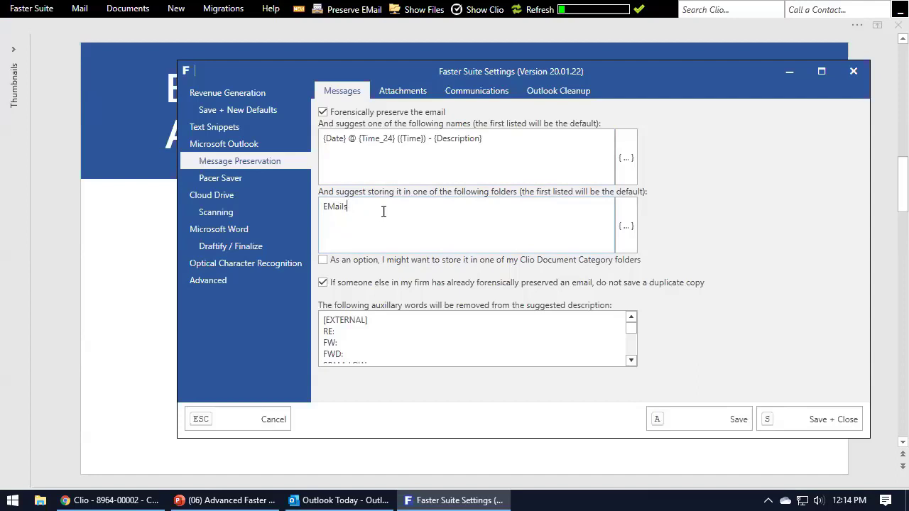
text(Communications)
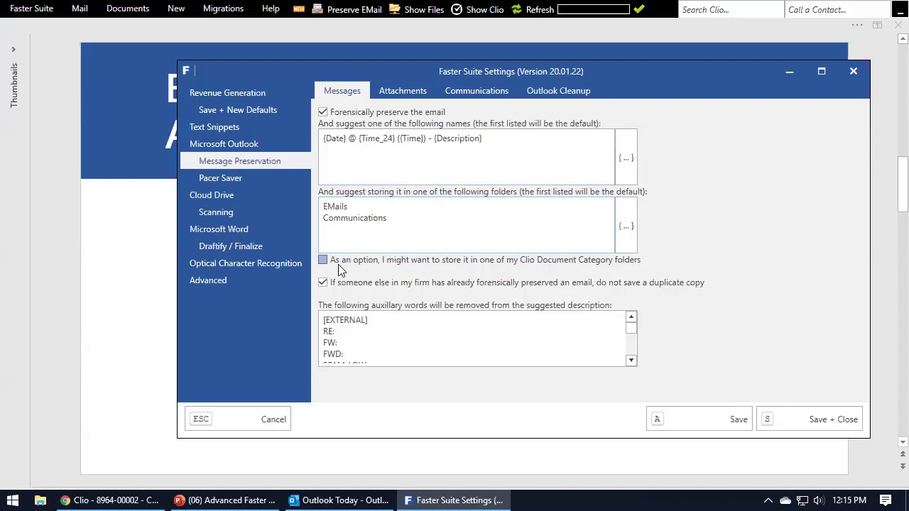
Save the Message Preservation settings and return to Outlook's expanded mail folders.
click(731, 422)
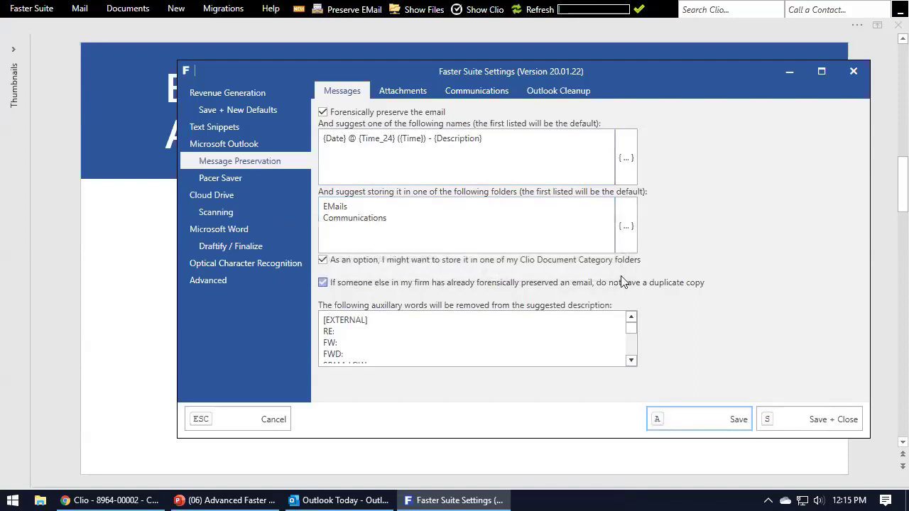
click(369, 499)
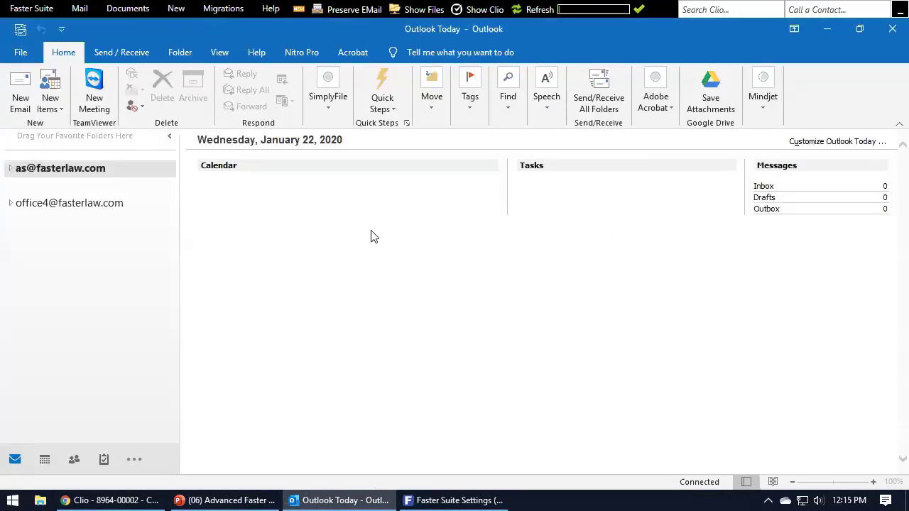
click(11, 169)
Open the Inbox, glance at Clio and Faster Suite Settings, then return to the Outlook Inbox.
click(42, 189)
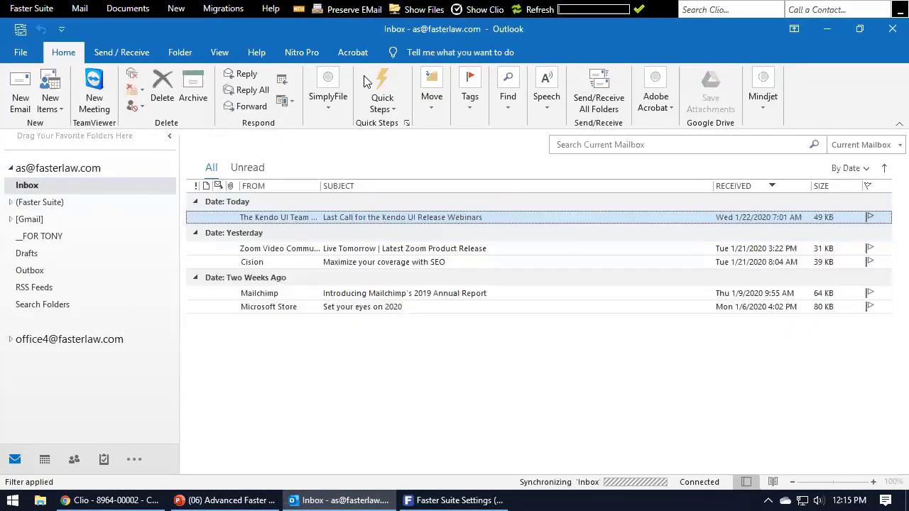
click(350, 7)
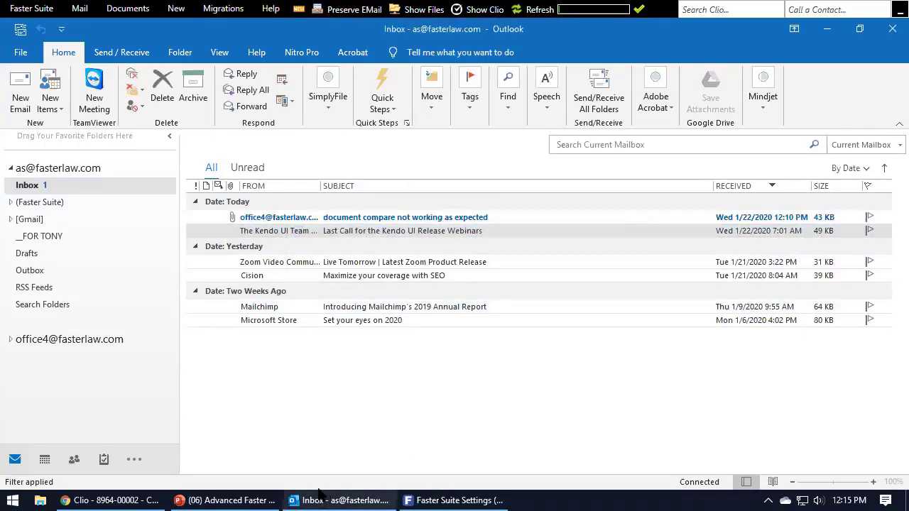
mouse_move(100, 492)
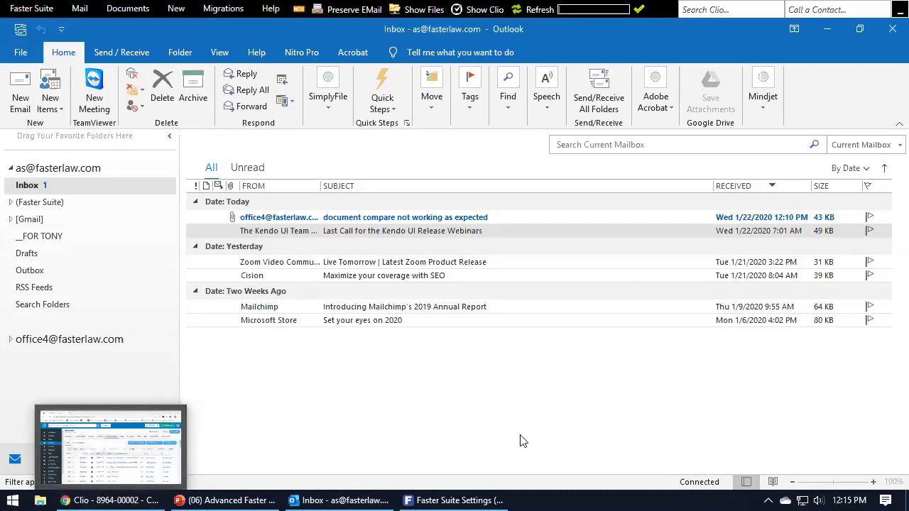
click(116, 495)
click(429, 495)
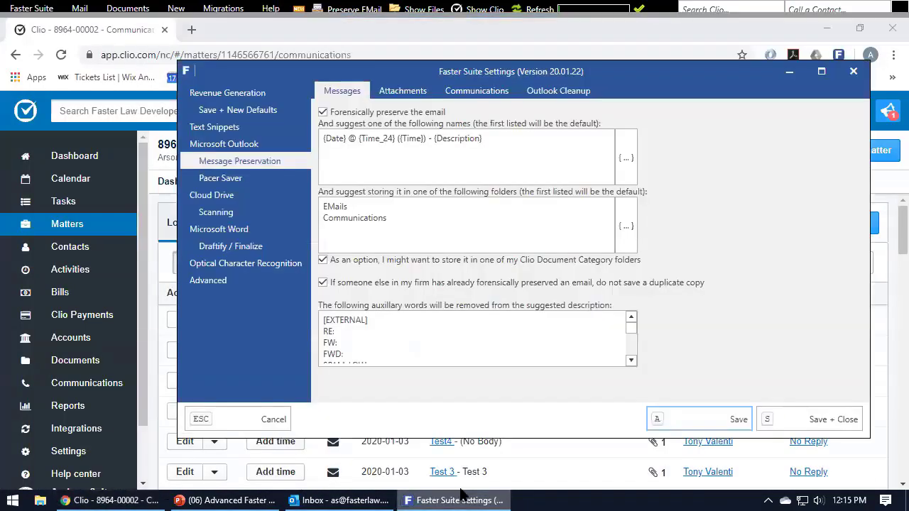
click(343, 495)
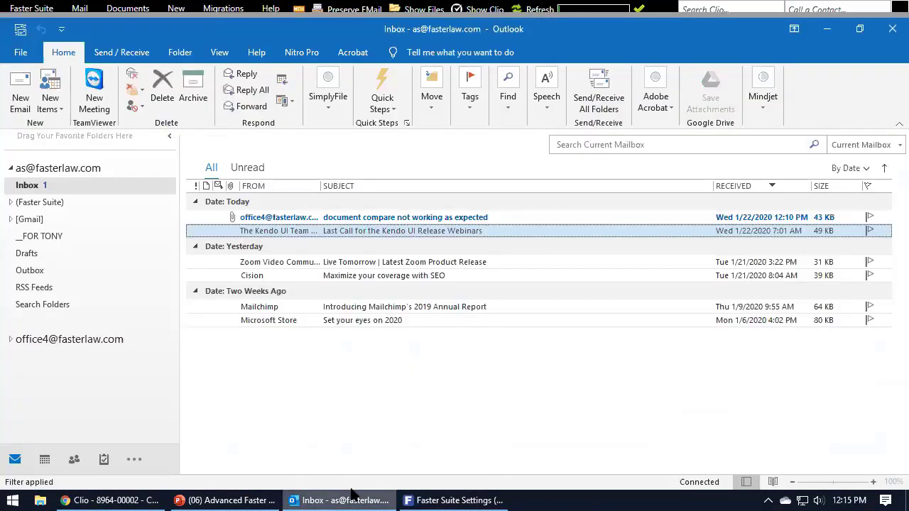
Start Preserve EMail for the Kendo UI email and arrange it beside Faster Suite Settings.
click(334, 9)
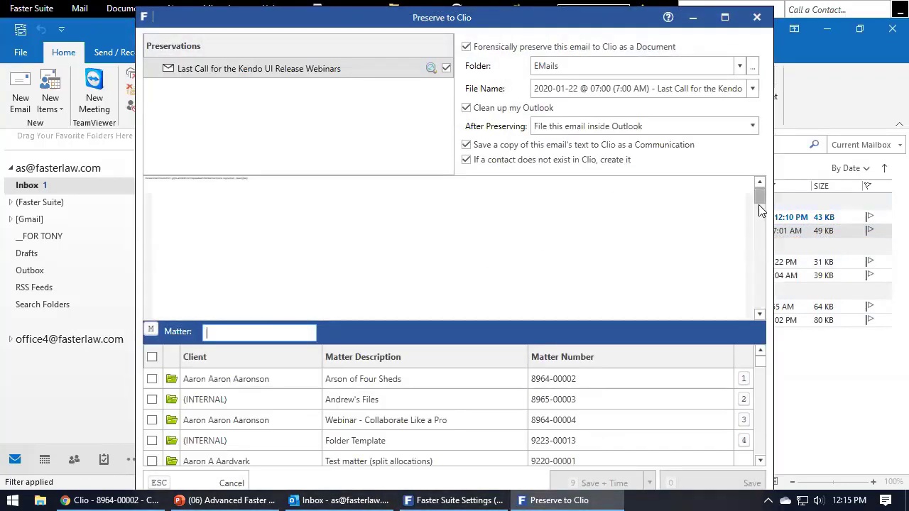
drag(760, 205, 766, 158)
drag(609, 15, 647, 27)
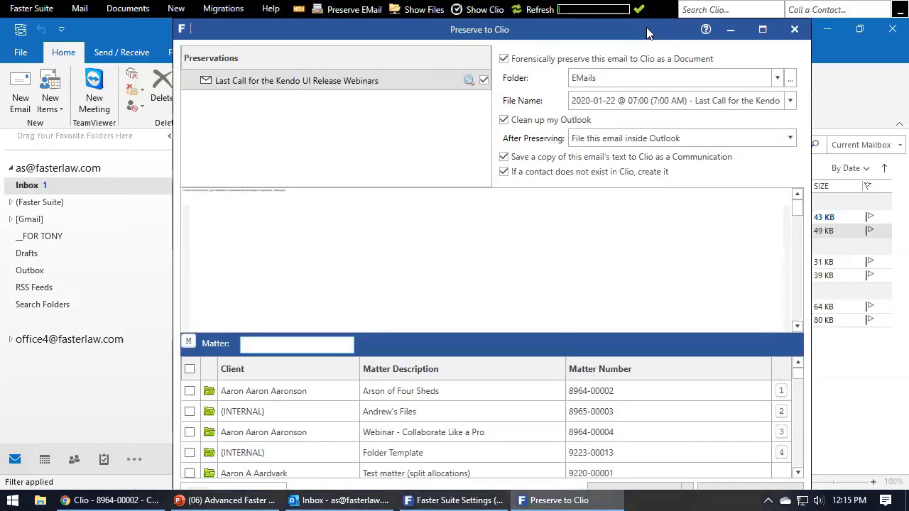
click(490, 496)
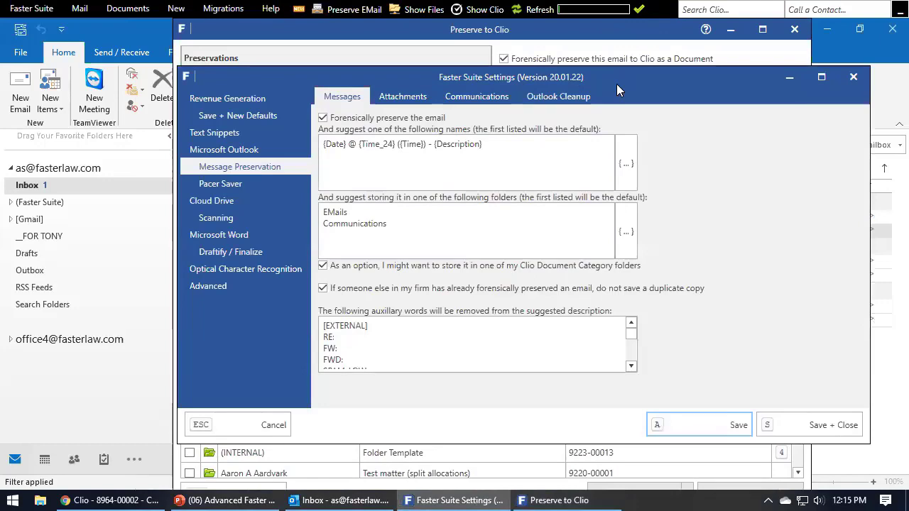
drag(621, 70, 371, 211)
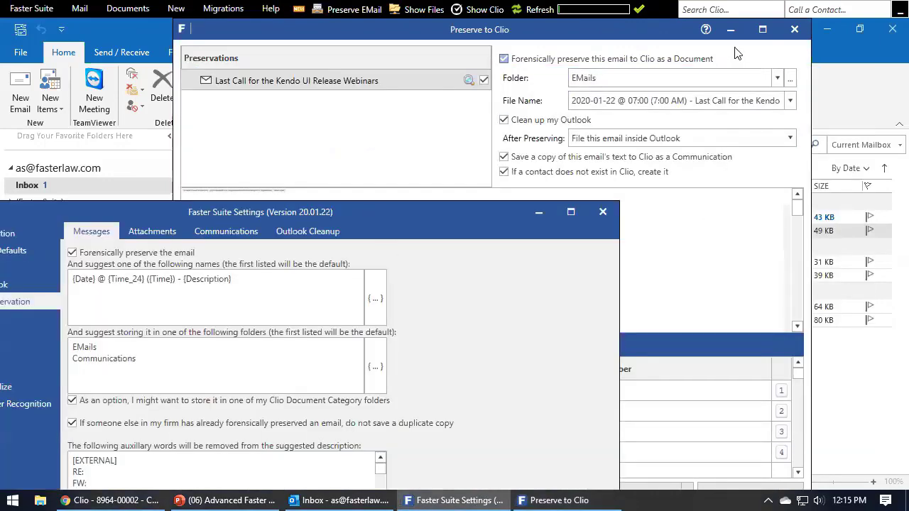
click(642, 39)
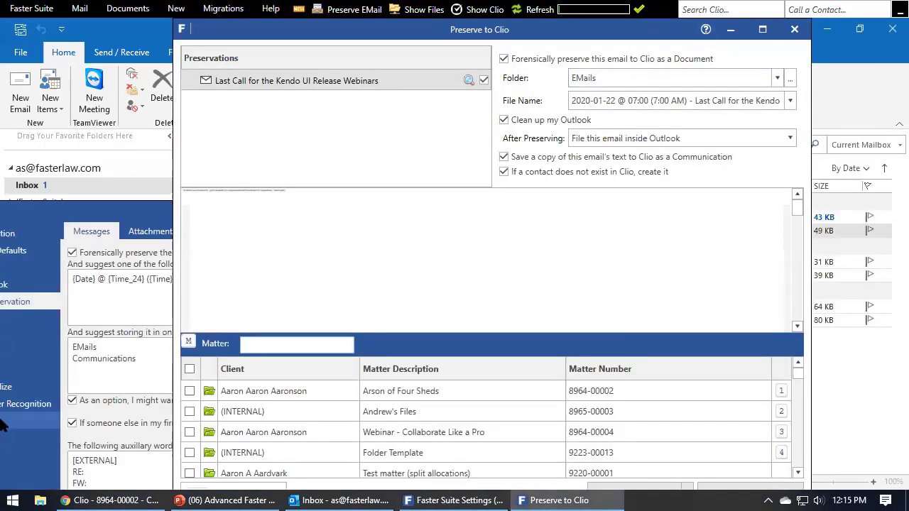
Compare the EMails suggested folder with the folders offered in the Preserve to Clio Folder list.
drag(107, 346, 64, 349)
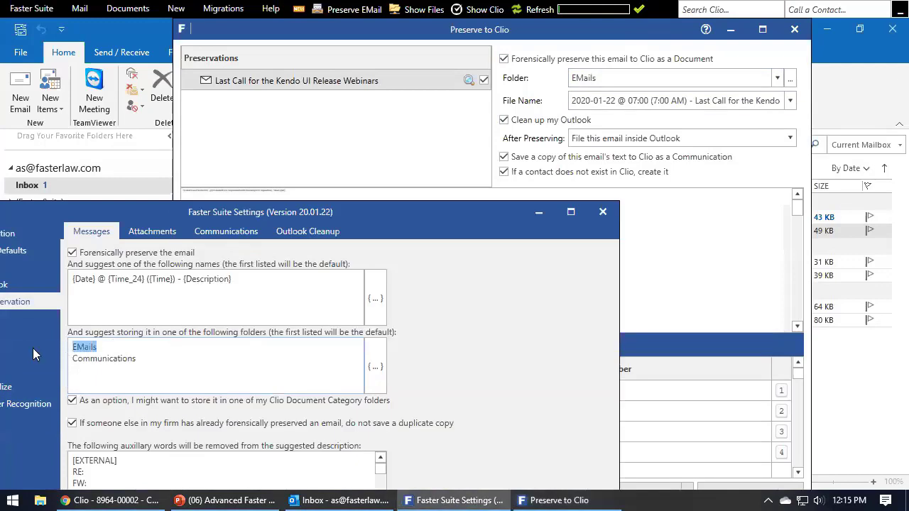
click(669, 271)
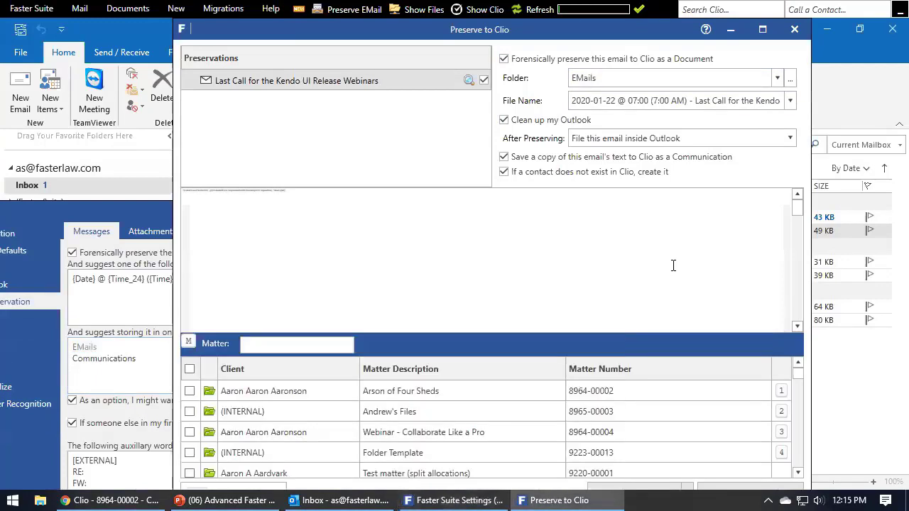
click(778, 78)
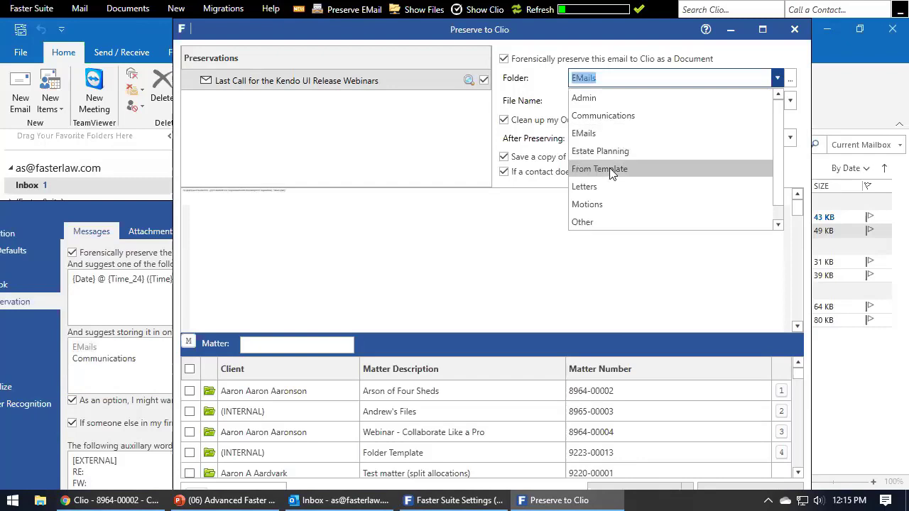
drag(777, 157, 775, 118)
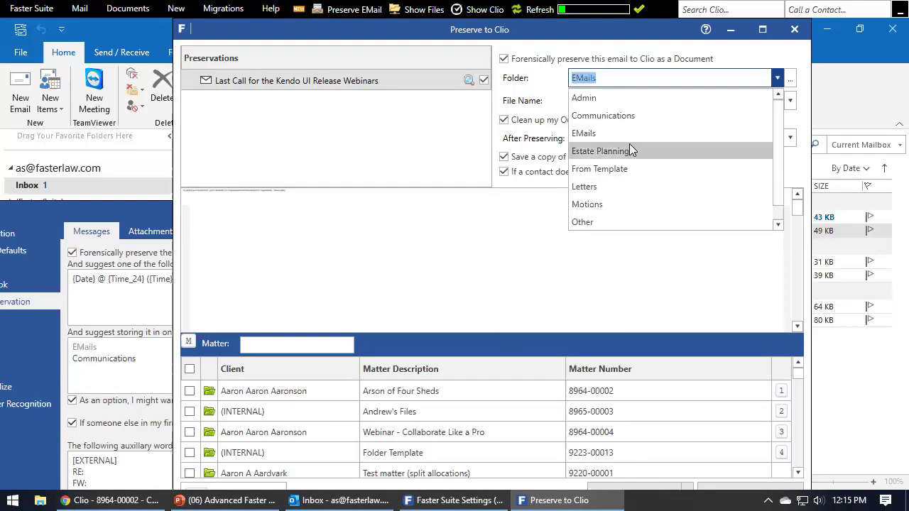
click(141, 212)
Uncheck Clio Document Category folders, save the settings, and reopen Preserve to Clio for the email.
click(93, 389)
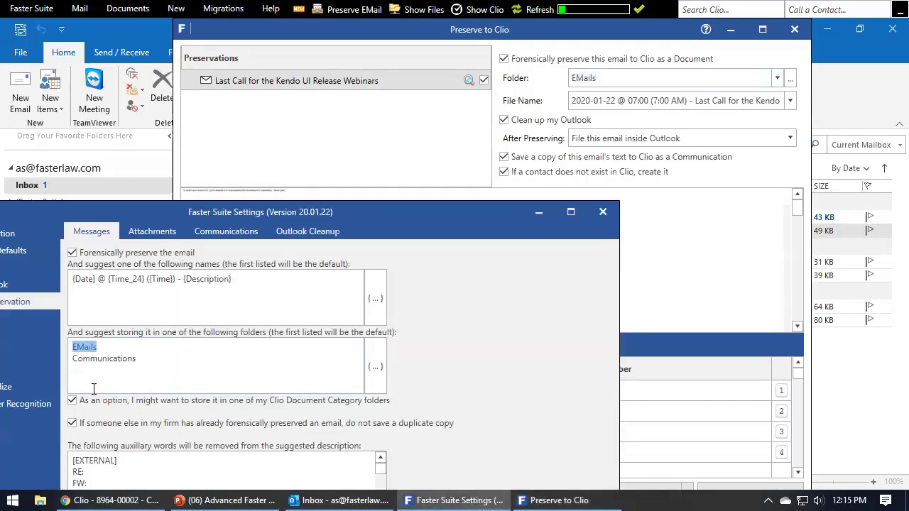
click(130, 407)
drag(354, 211, 382, 84)
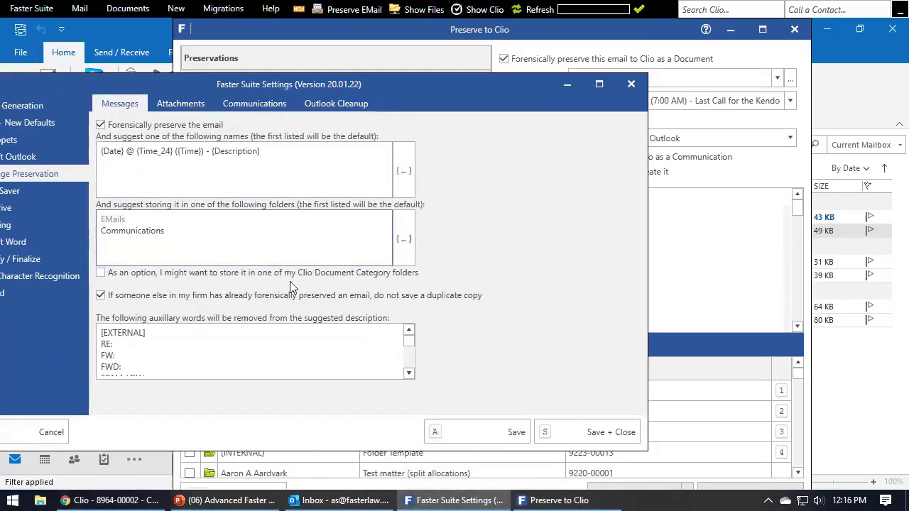
click(490, 432)
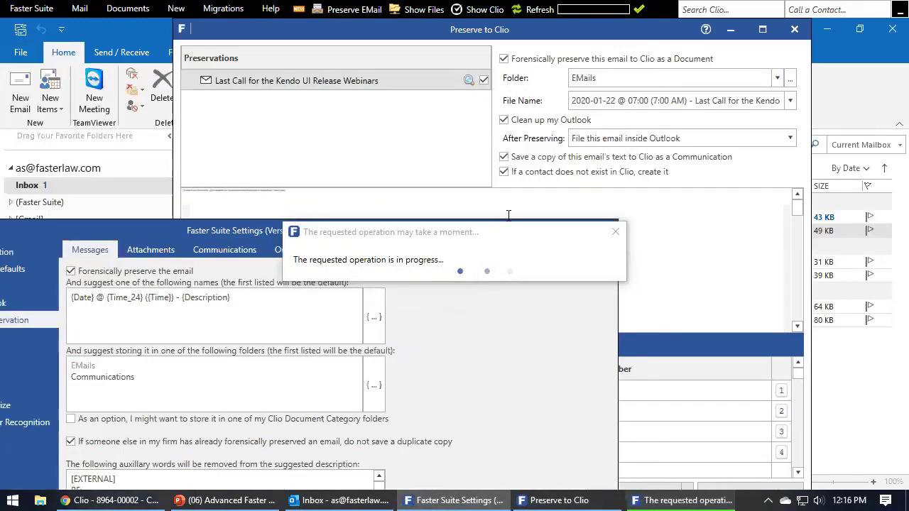
click(795, 32)
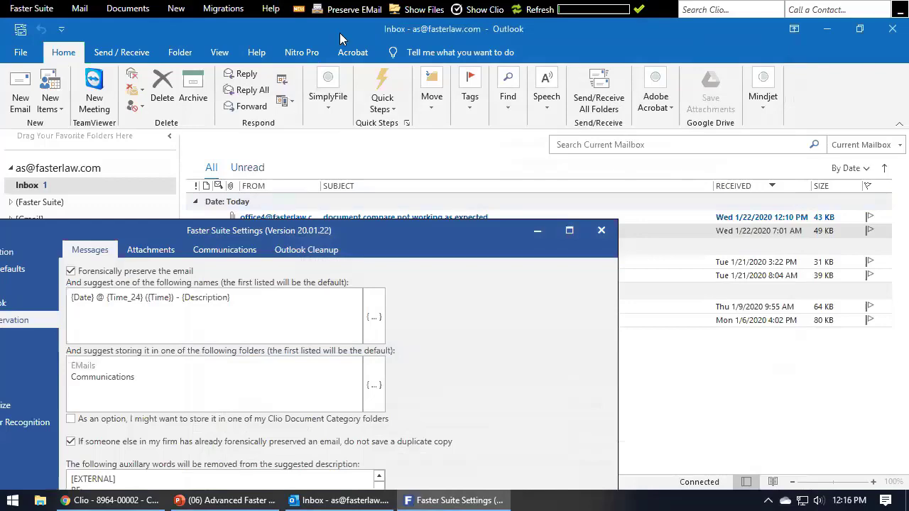
click(348, 10)
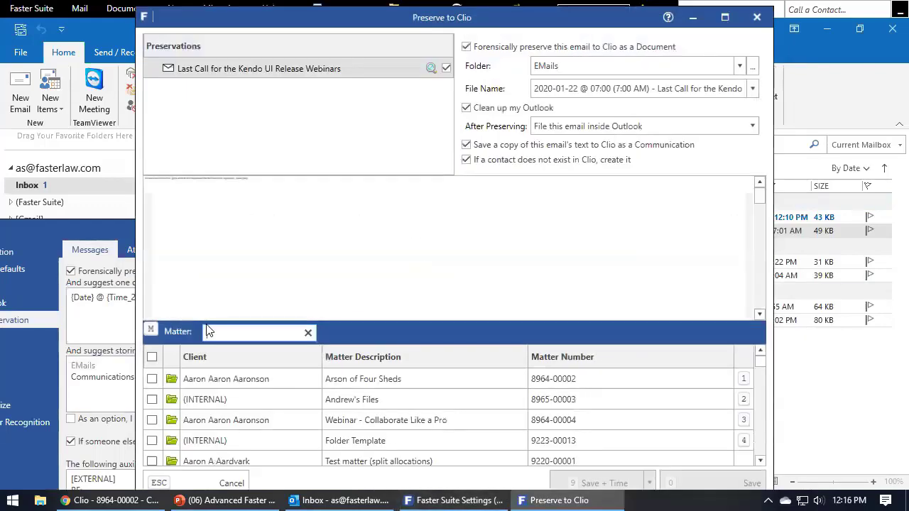
Set the Preserve to Clio folder to Pleadings and tick the Arson of Four Sheds matter.
click(742, 65)
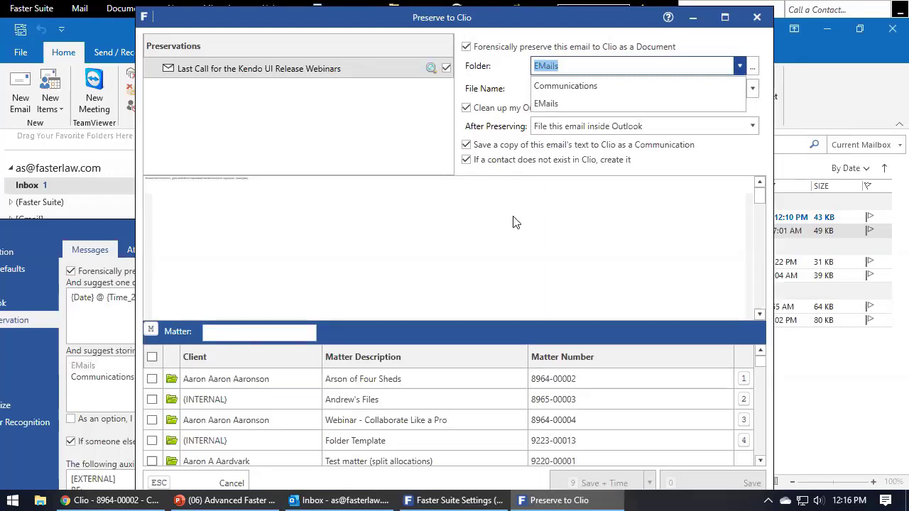
click(531, 237)
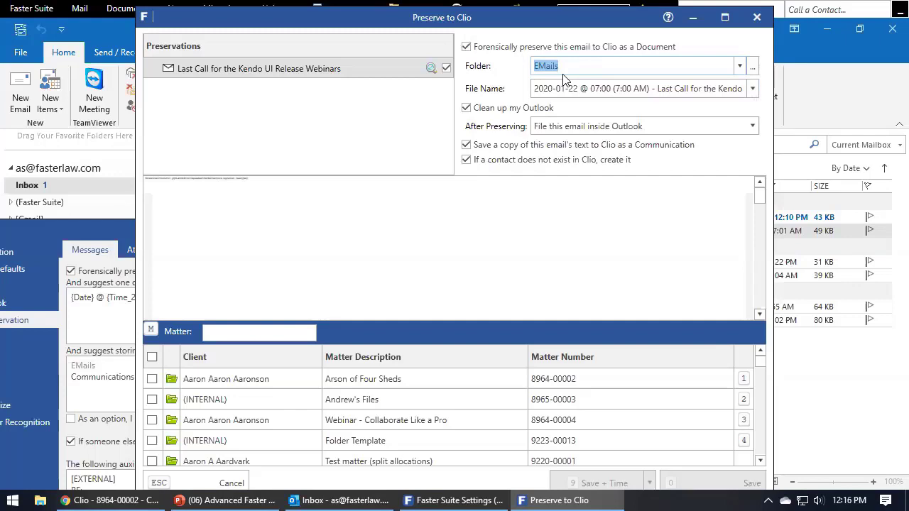
text(Pleadings)
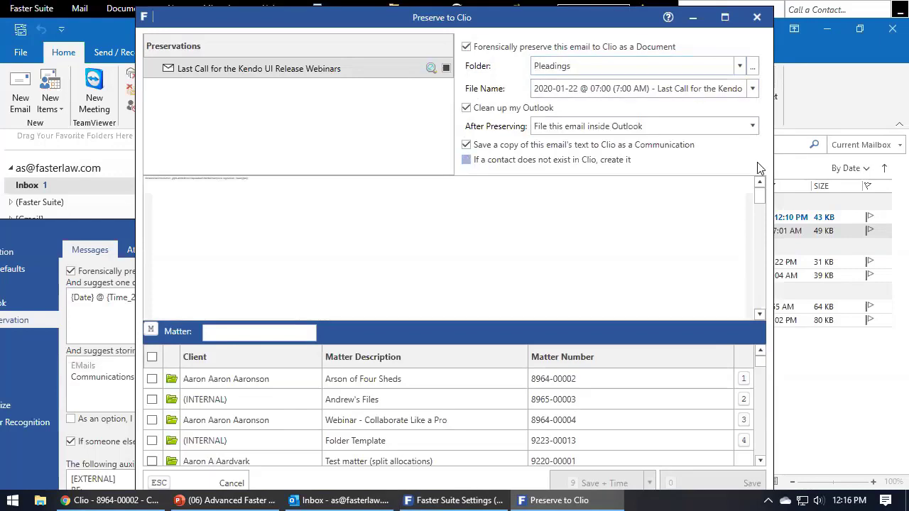
click(592, 64)
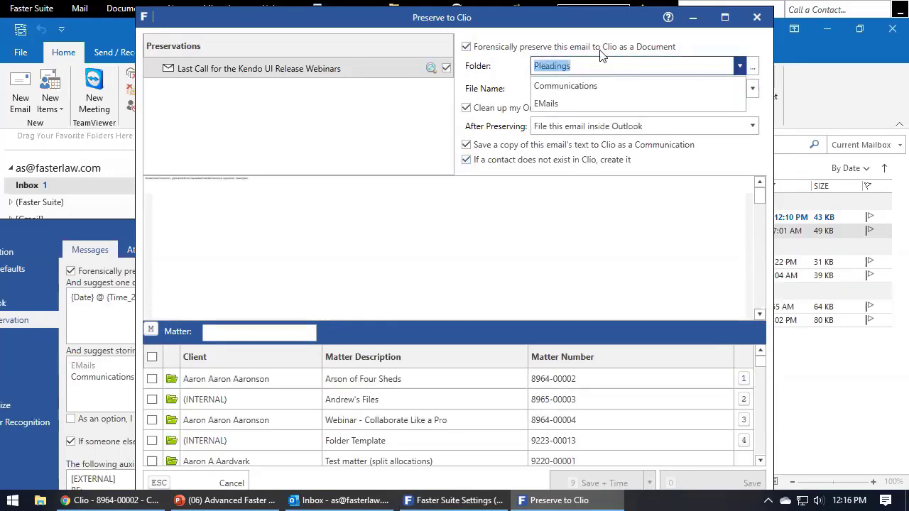
click(582, 23)
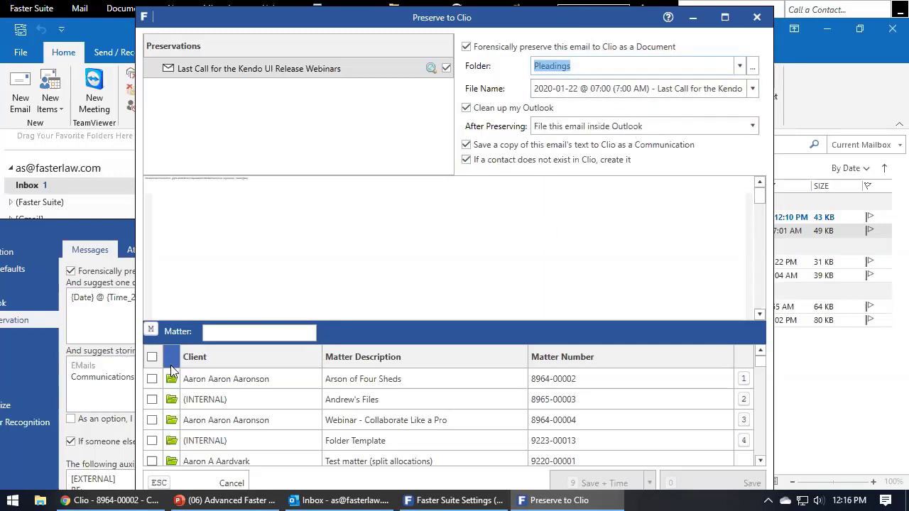
click(151, 380)
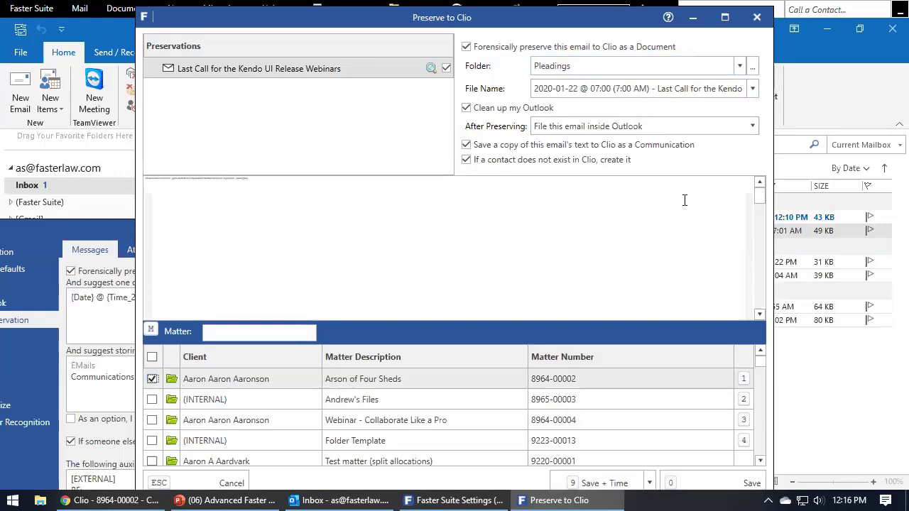
Browse the Arson of Four Sheds matter's folder tree and choose Drafts as the destination.
click(753, 69)
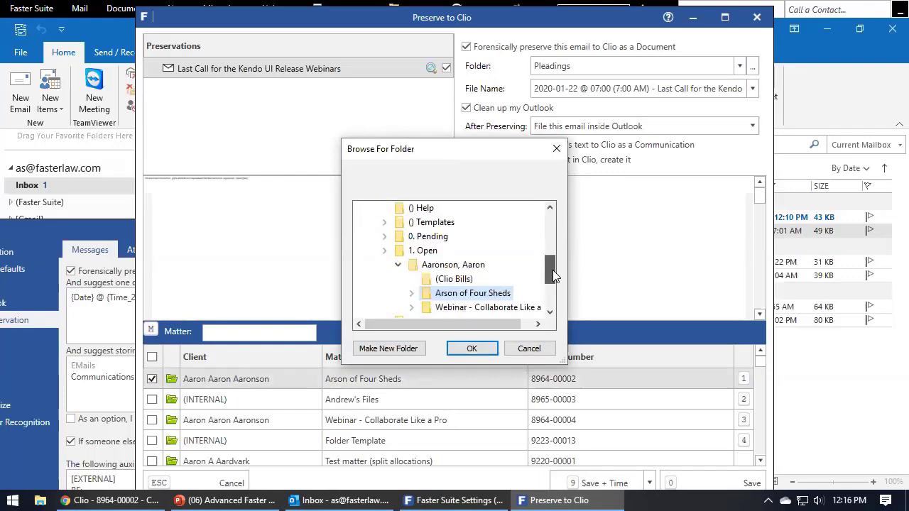
drag(552, 270, 553, 274)
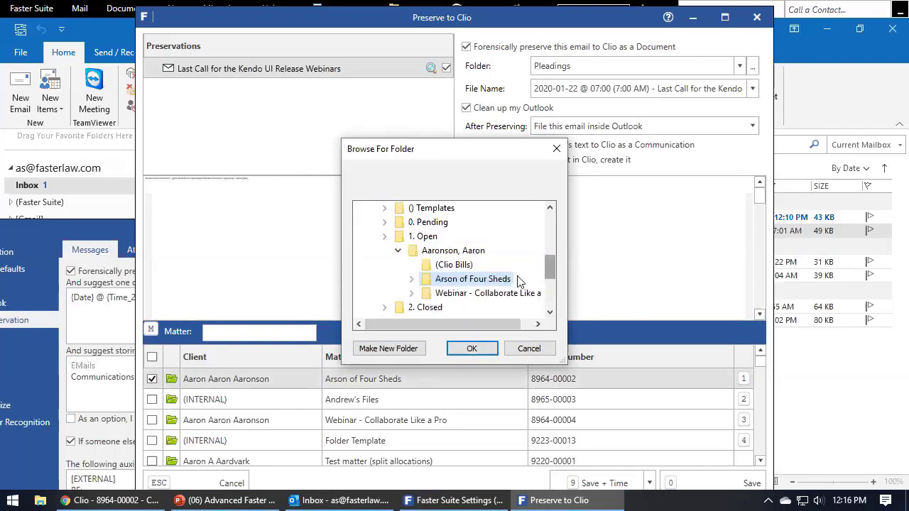
click(411, 279)
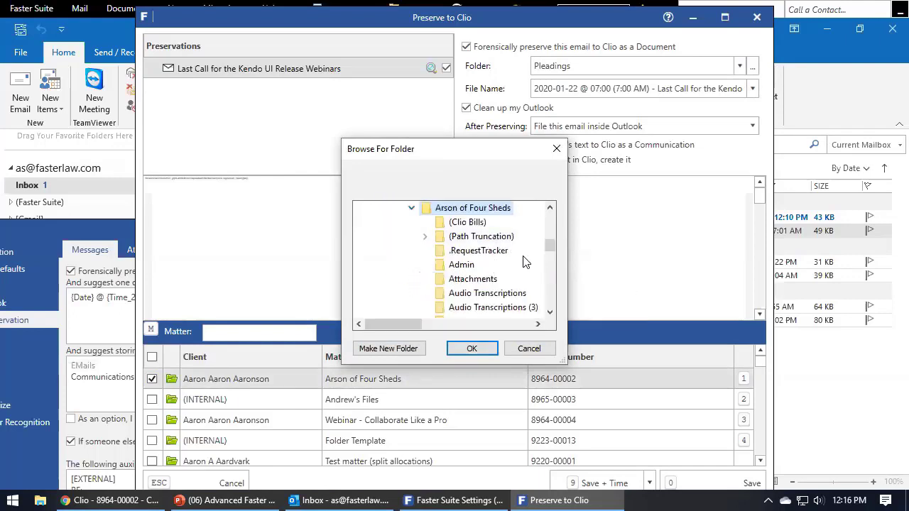
scroll(524, 267, down, 1)
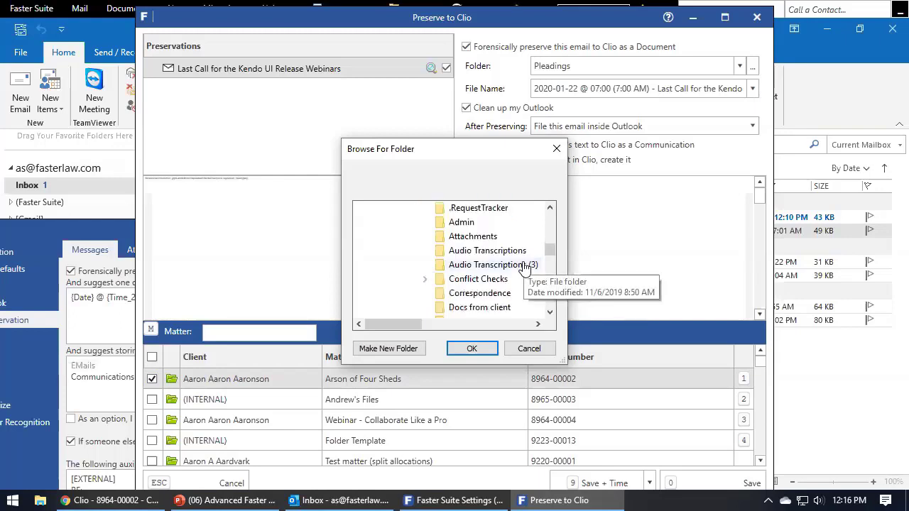
scroll(514, 312, down, 1)
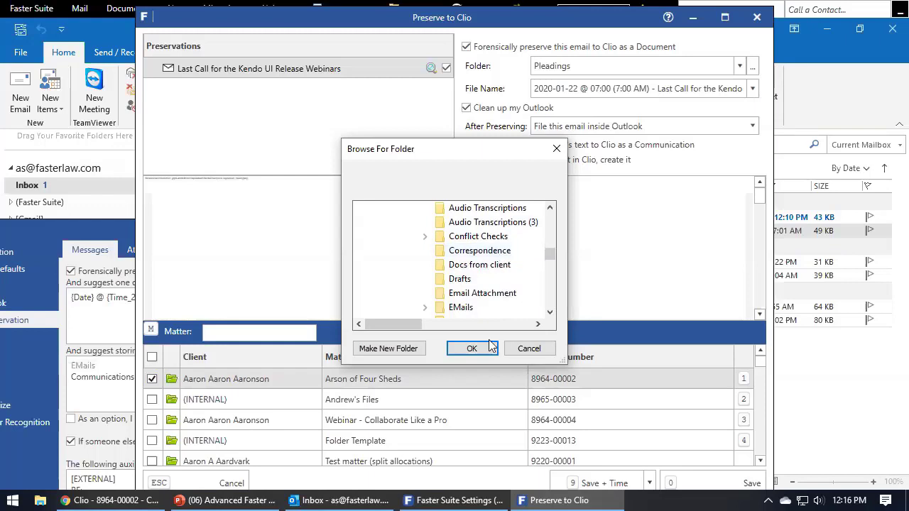
click(459, 279)
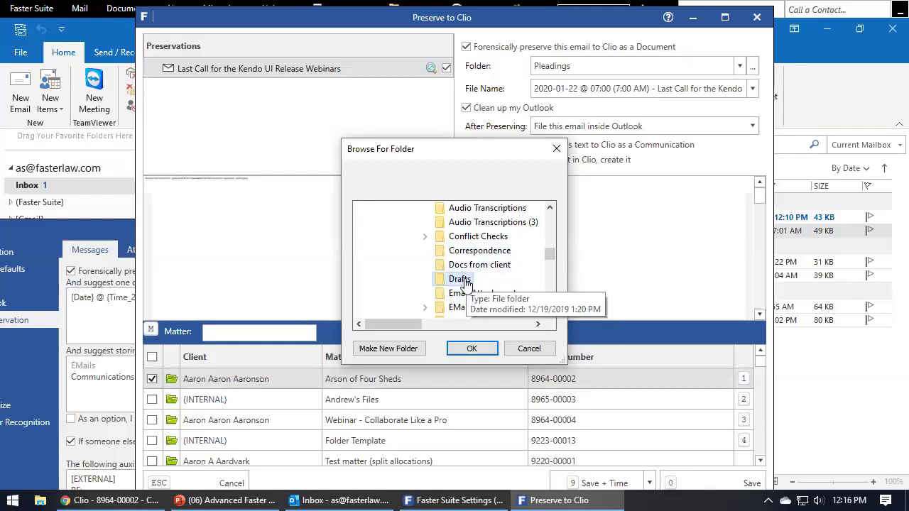
click(472, 348)
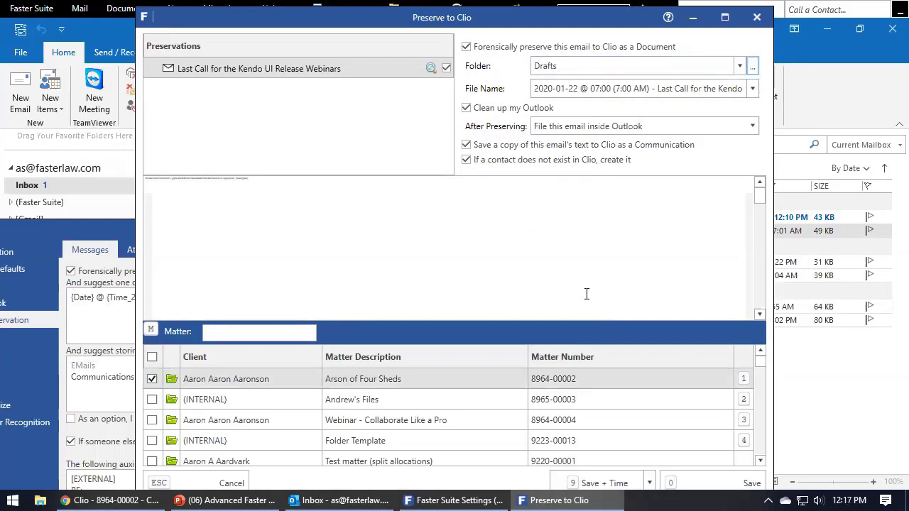
Keep Drafts and compare the suggested file name with the settings' name pattern.
click(629, 66)
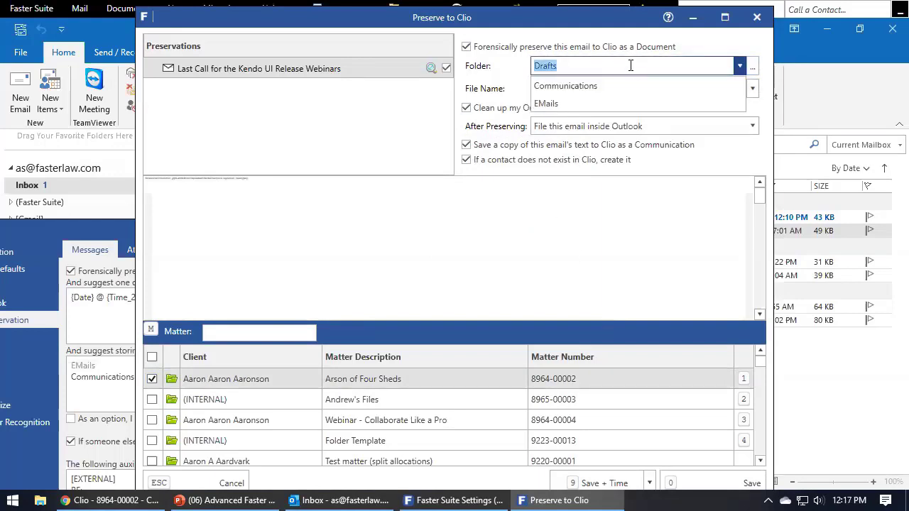
click(629, 65)
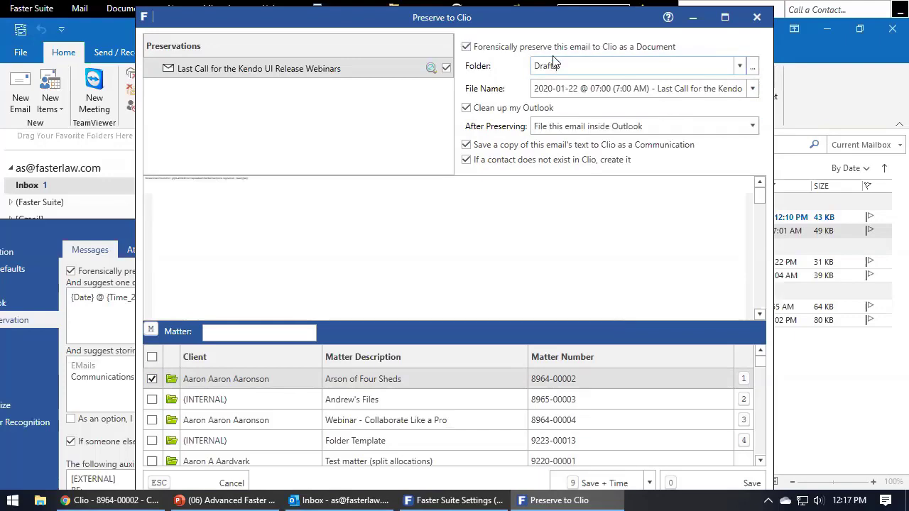
drag(499, 22, 642, 44)
click(124, 226)
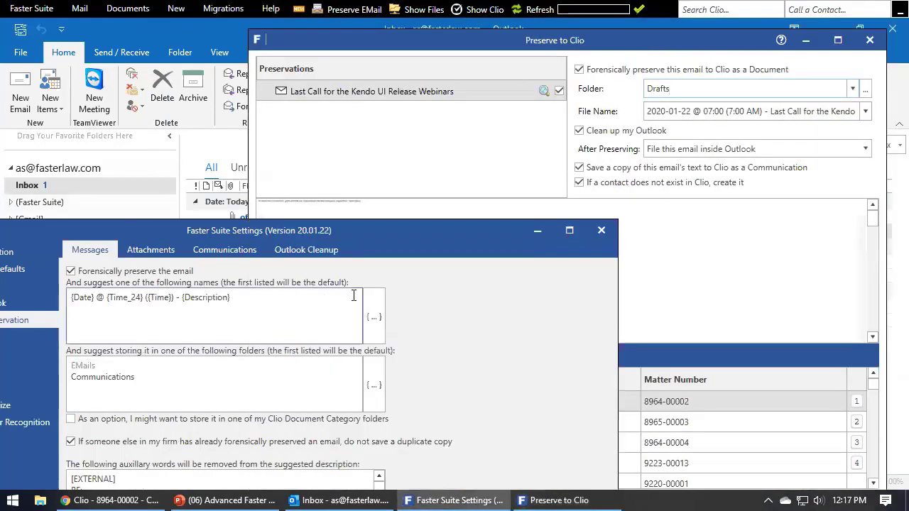
click(220, 316)
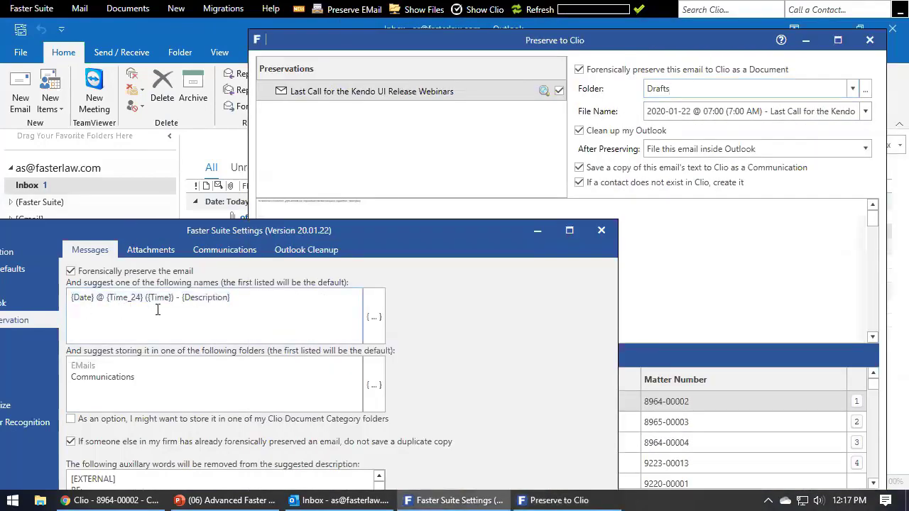
click(787, 112)
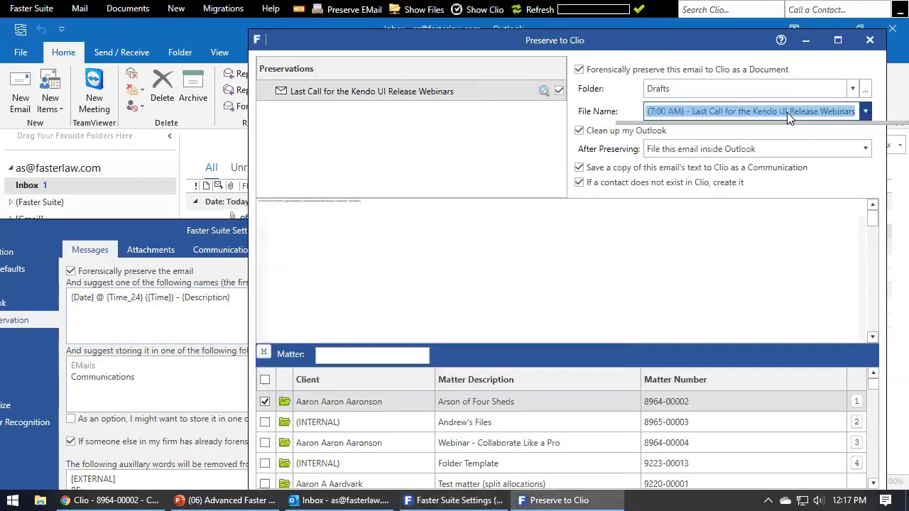
click(714, 111)
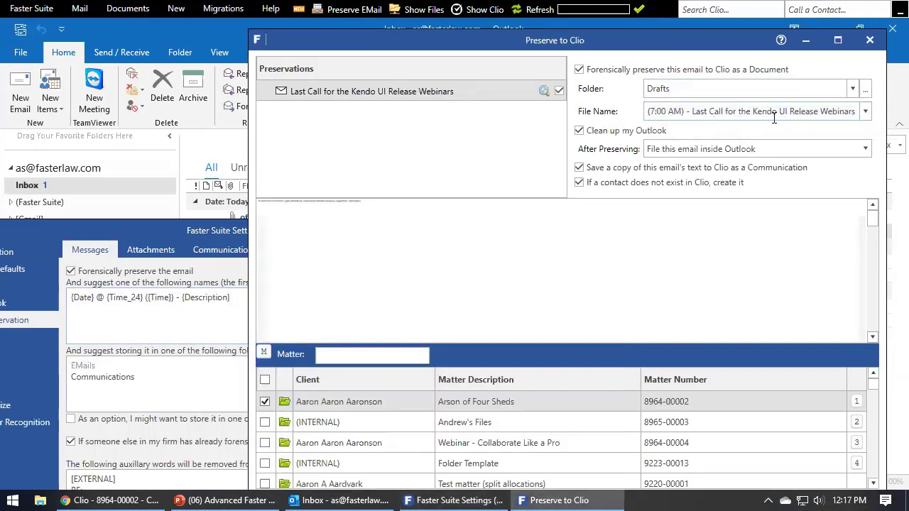
Close Preserve to Clio without saving, inspect the {Description} placeholder, and show the Attachments settings.
click(222, 231)
drag(290, 234, 418, 90)
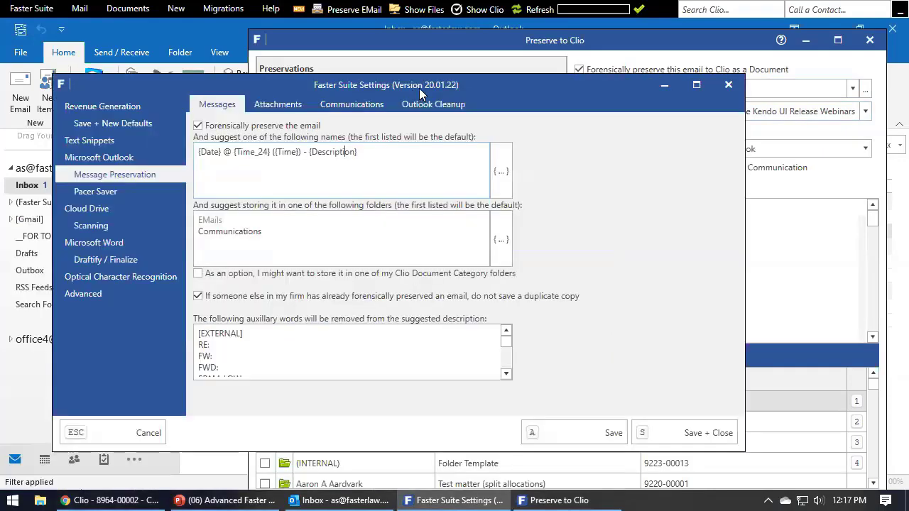
click(867, 46)
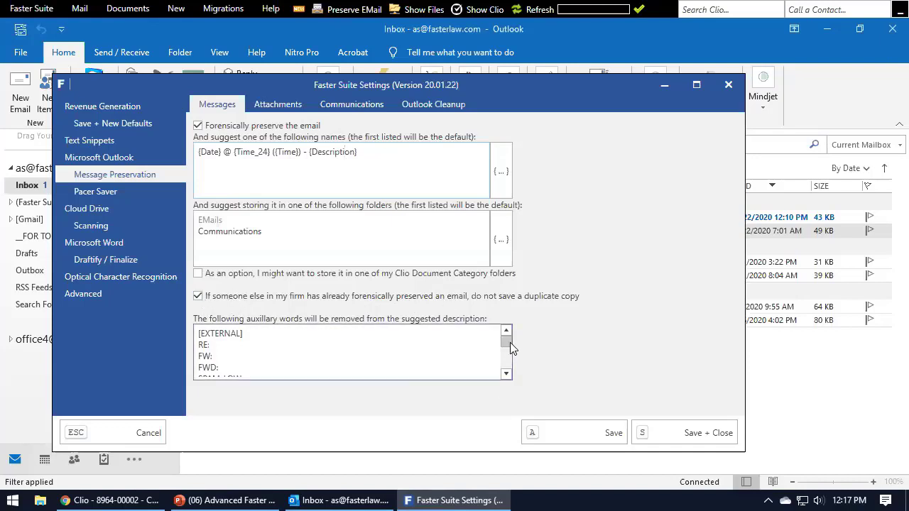
mouse_move(509, 344)
mouse_down()
mouse_move(508, 361)
mouse_move(506, 339)
mouse_up()
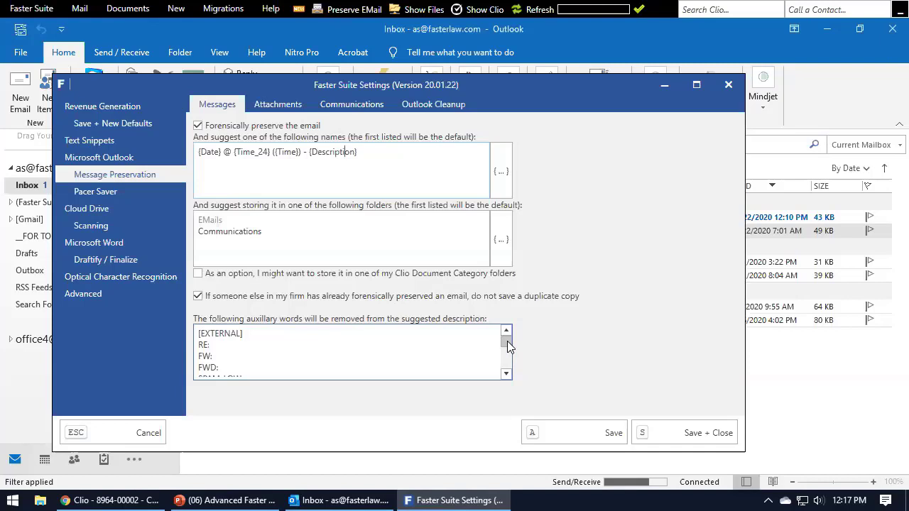
mouse_move(507, 341)
mouse_down()
mouse_move(507, 365)
mouse_move(507, 340)
mouse_up()
mouse_move(368, 164)
mouse_down()
mouse_move(315, 160)
mouse_move(377, 183)
mouse_move(372, 173)
mouse_up()
mouse_move(506, 348)
mouse_down()
mouse_move(507, 357)
mouse_move(507, 331)
mouse_up()
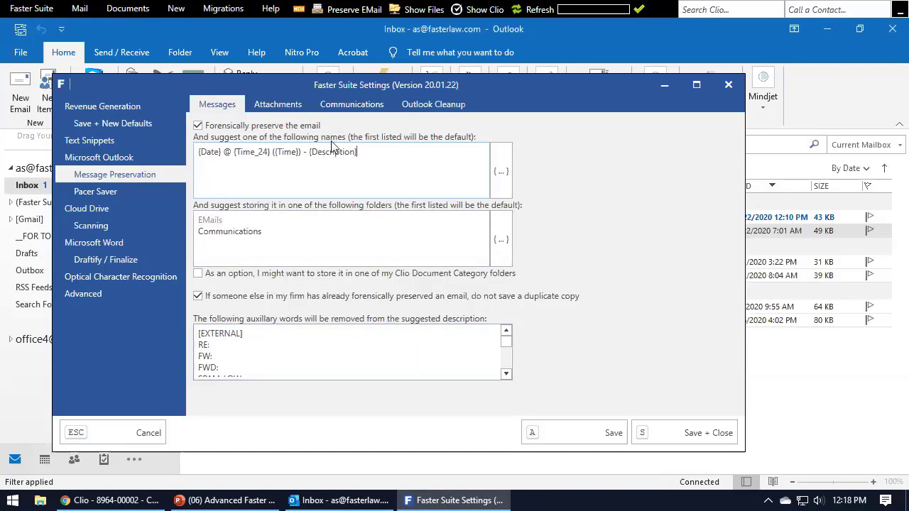
click(298, 106)
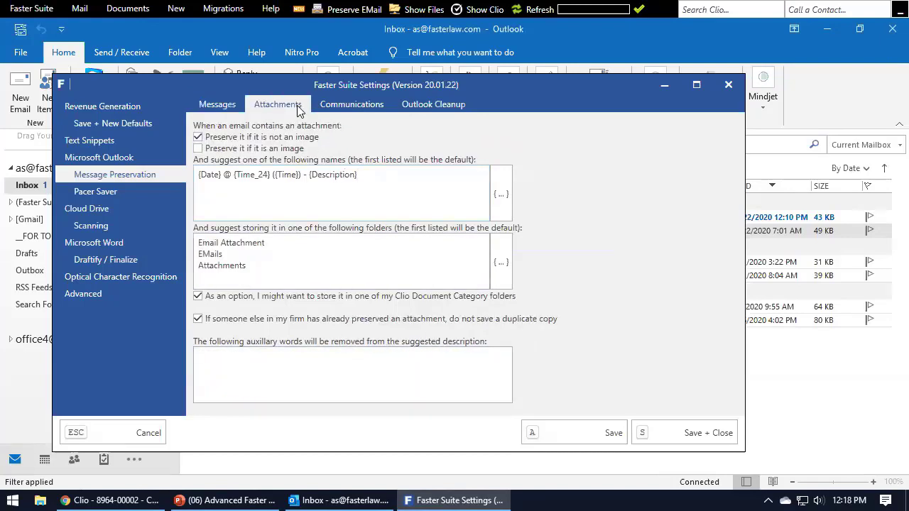
Open the 8964-00002 Arson of Four Sheds folder under (Faster Suite) > 1- Open.
click(428, 30)
click(14, 203)
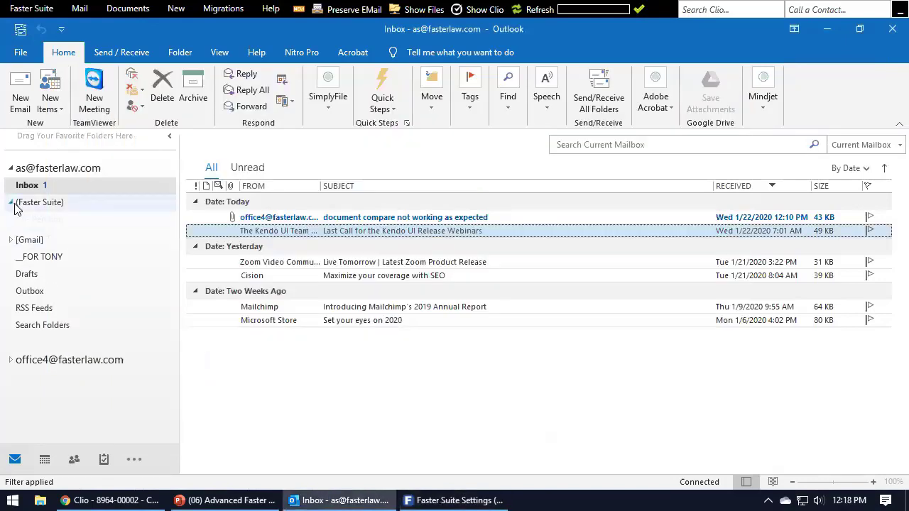
click(17, 236)
click(23, 288)
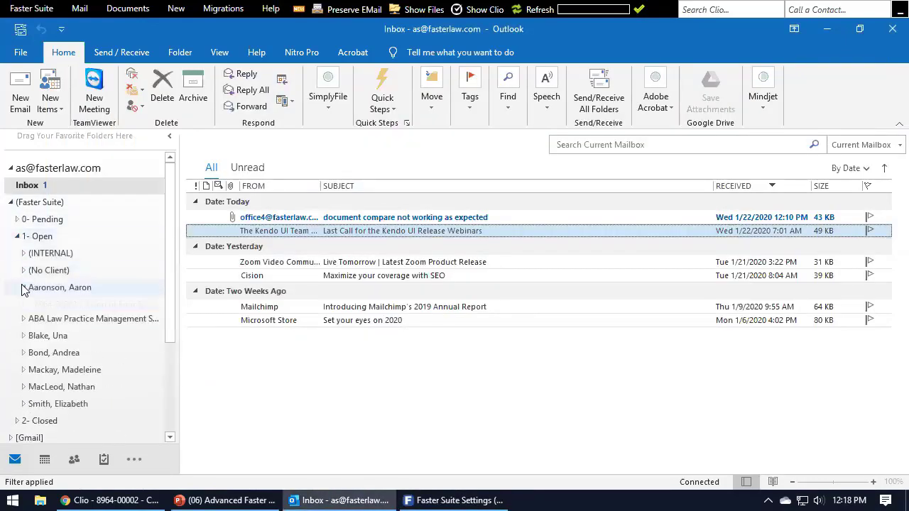
click(71, 306)
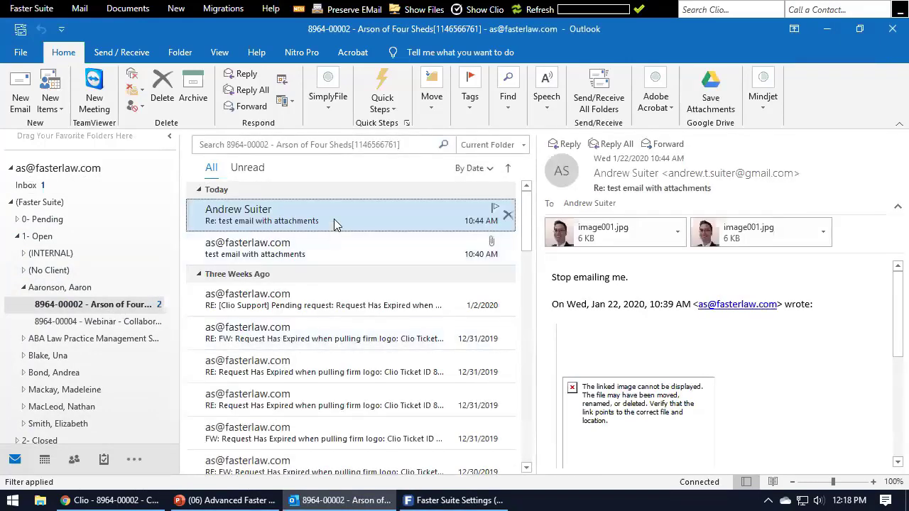
Start Preserve EMail for 'test email with attachments' instead of the reply email.
click(347, 9)
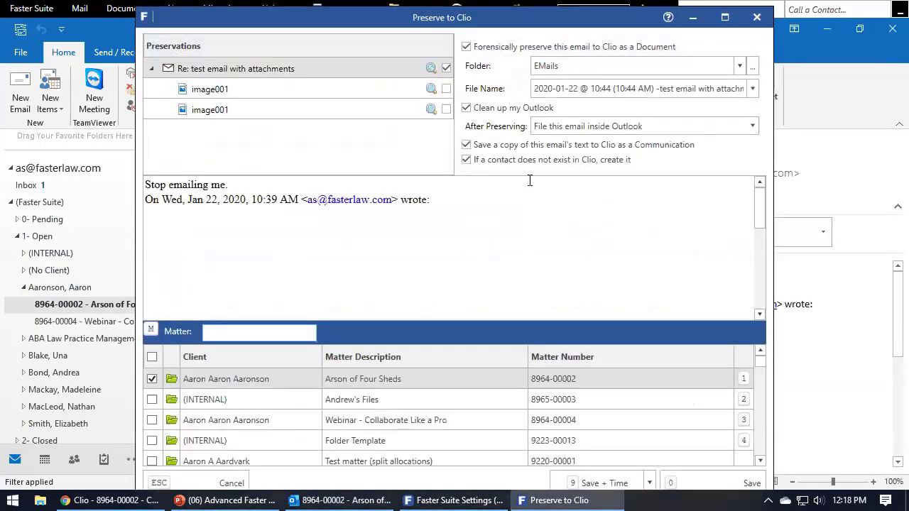
click(757, 19)
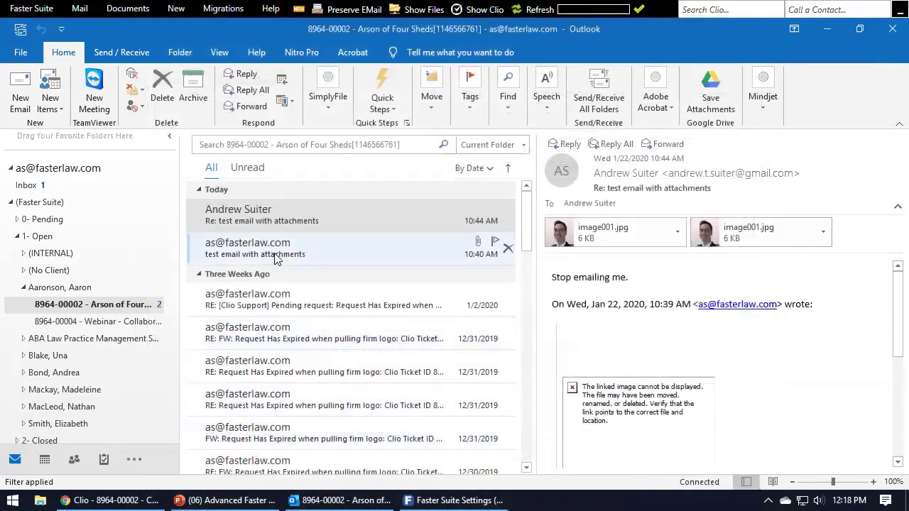
click(254, 247)
click(347, 9)
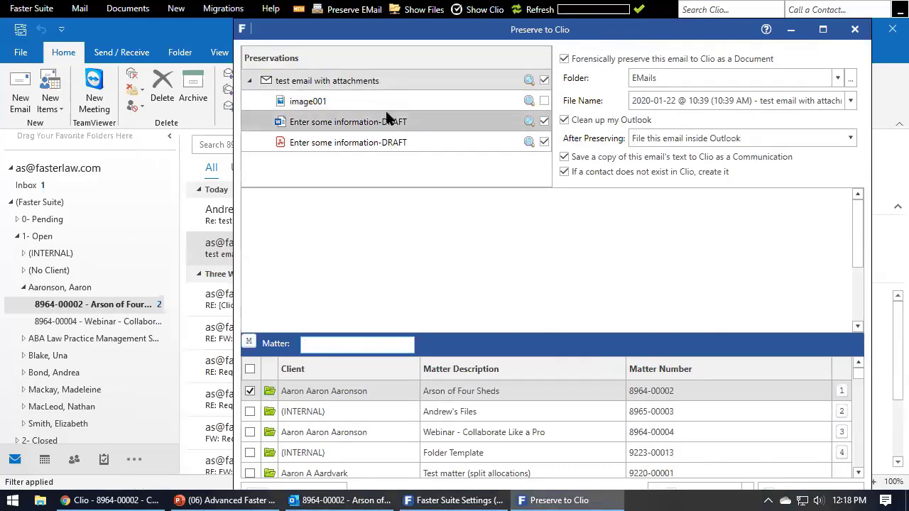
Move the settings window aside and preview the image001, Word draft and PDF draft attachments.
click(459, 501)
drag(511, 87, 388, 272)
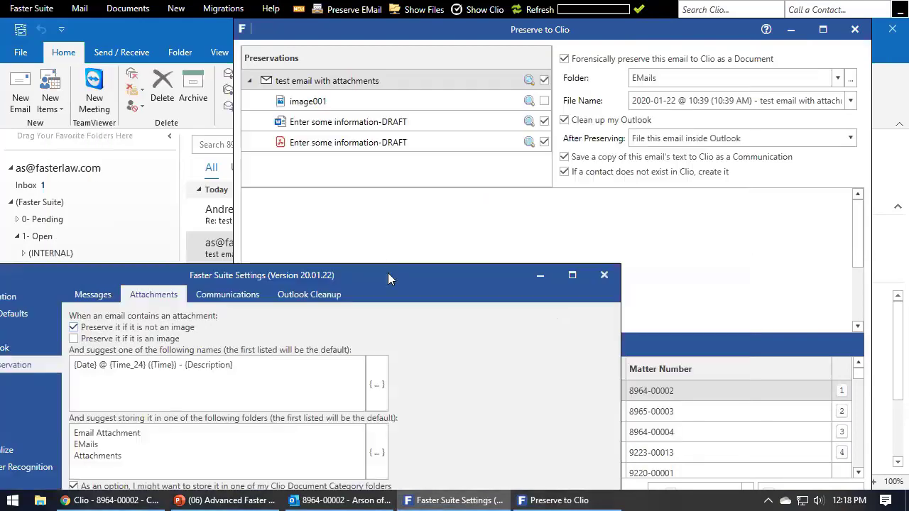
click(366, 101)
click(365, 121)
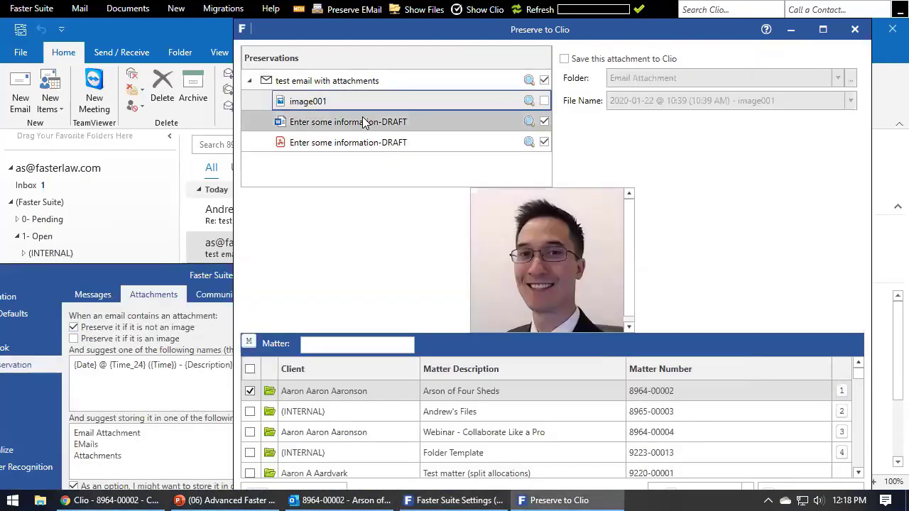
click(365, 143)
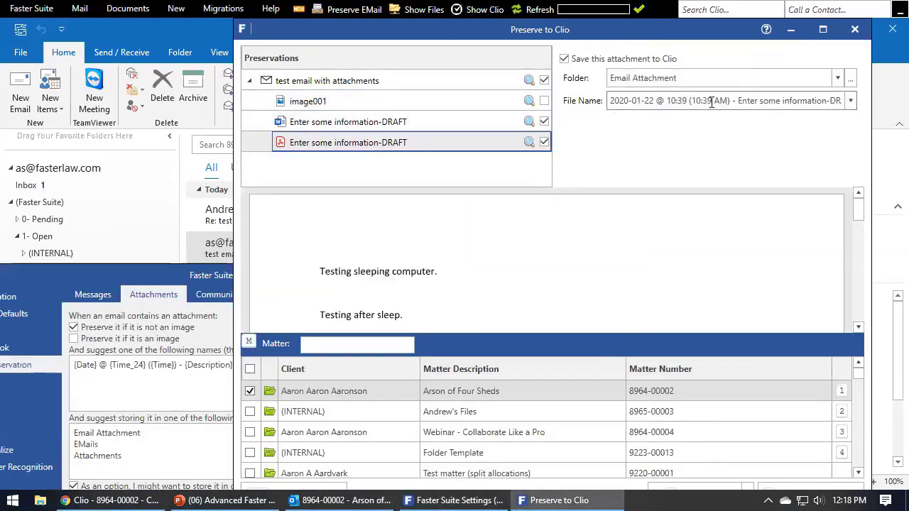
Show the PDF draft's save options (Email Attachment folder, dated name) beside the repositioned settings window.
click(384, 84)
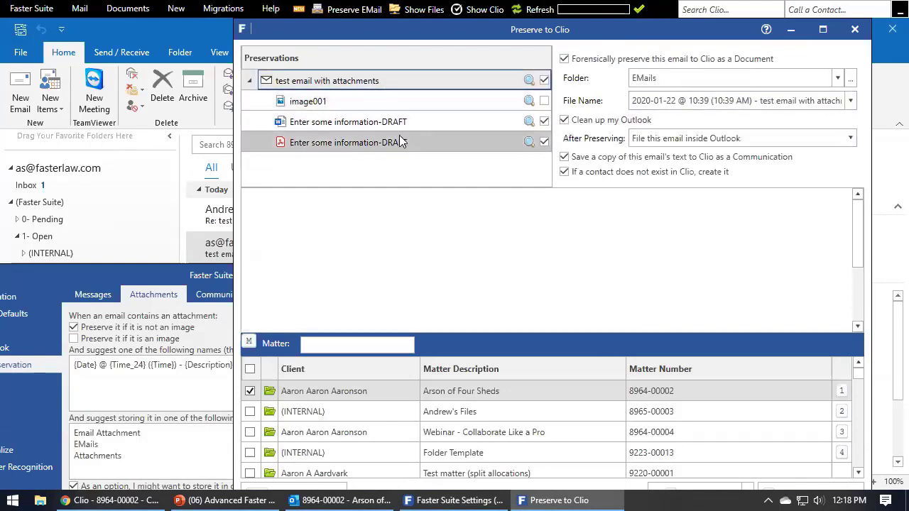
click(400, 140)
click(402, 82)
click(406, 142)
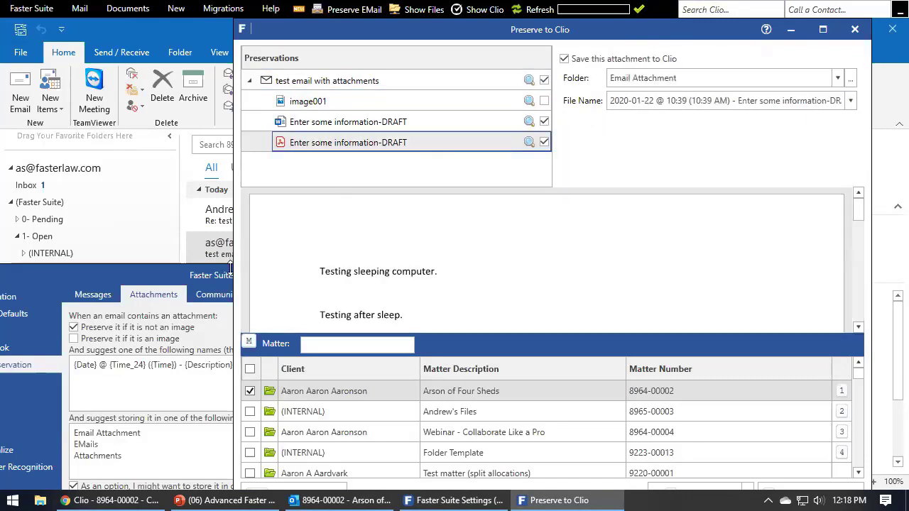
drag(224, 275, 352, 210)
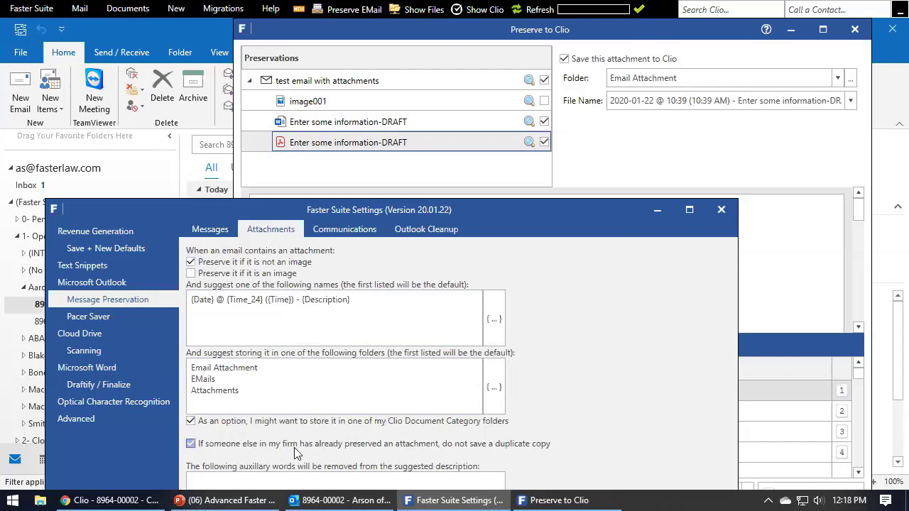
drag(490, 204, 494, 276)
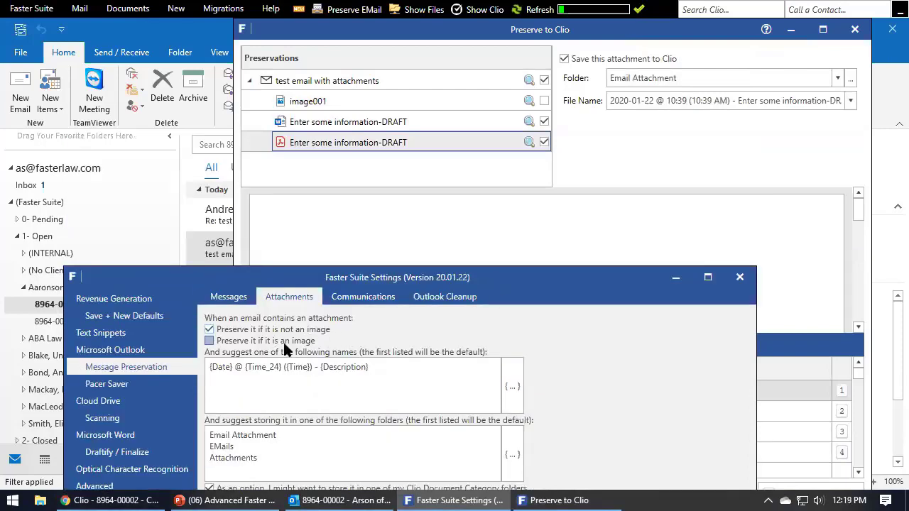
Compare the Messages and Attachments settings while previewing the image001, PDF and Word draft attachments.
click(228, 297)
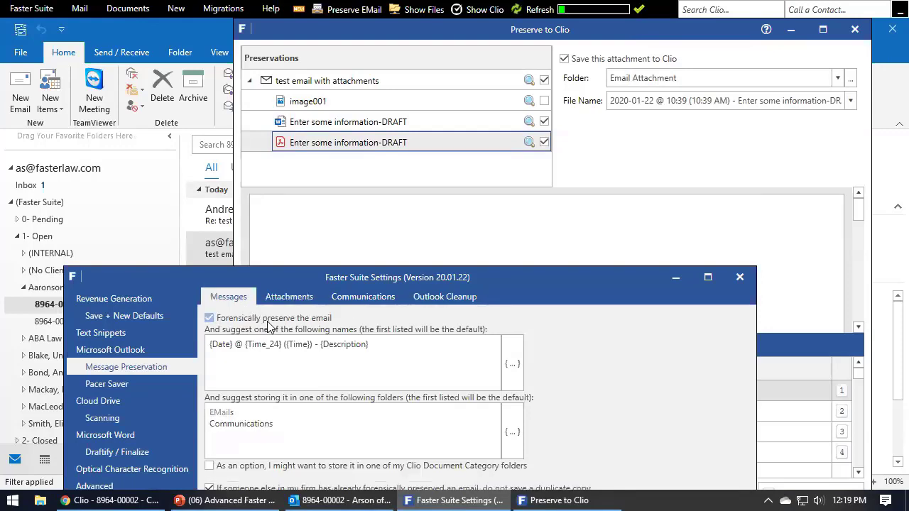
click(289, 298)
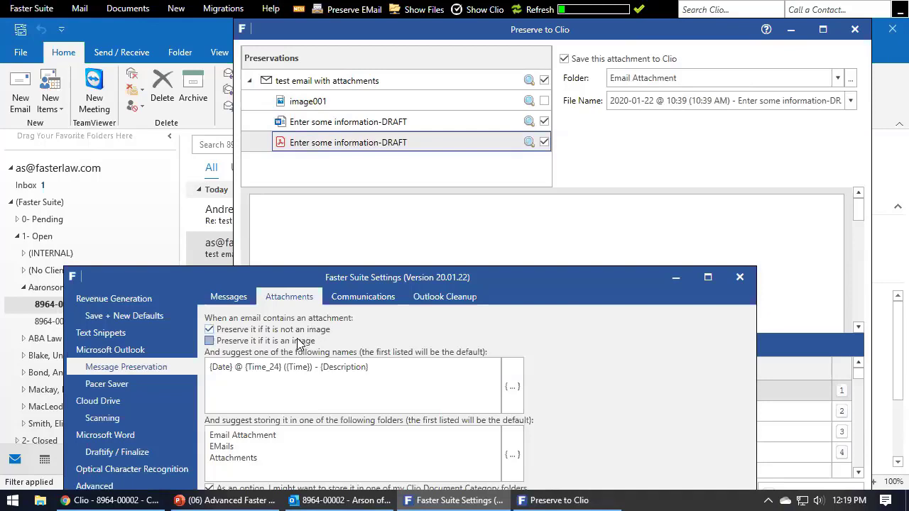
click(402, 103)
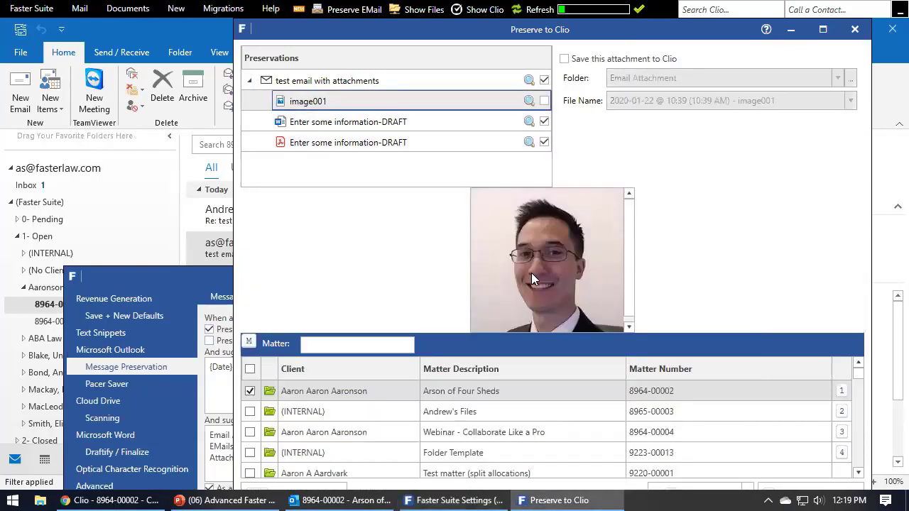
click(229, 286)
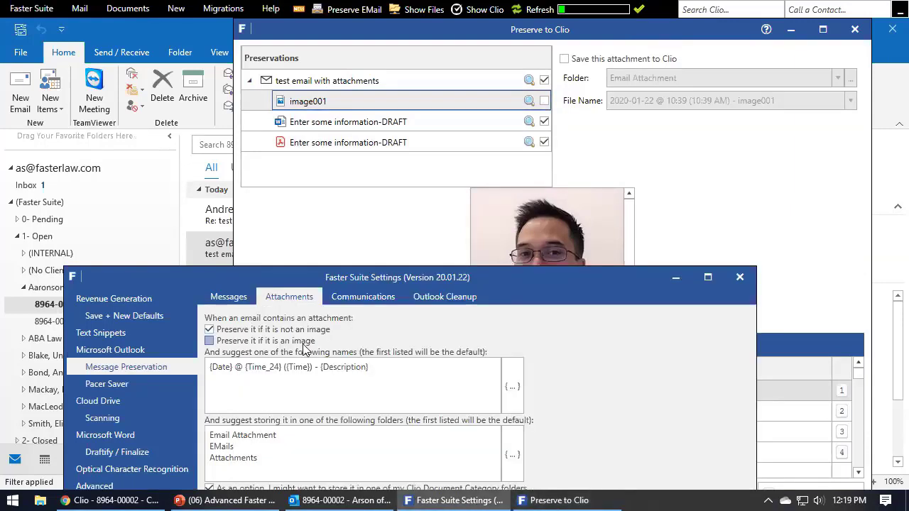
click(314, 143)
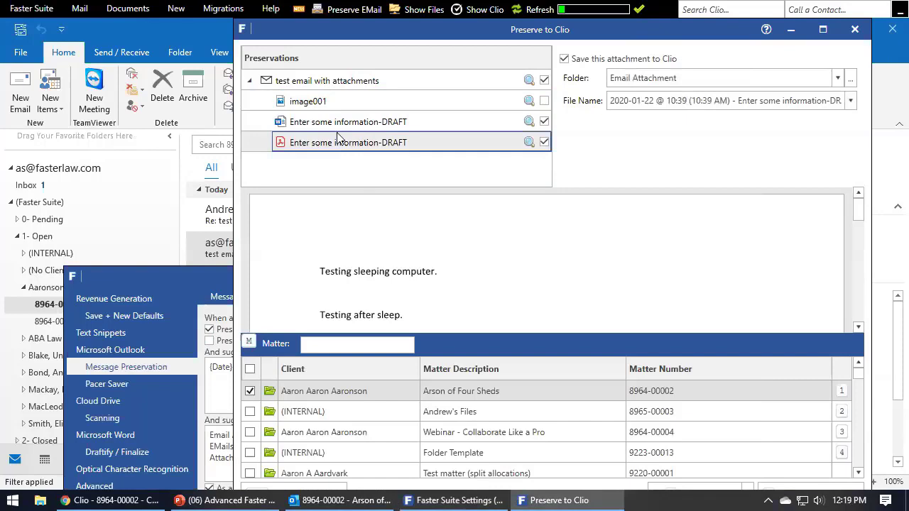
click(343, 125)
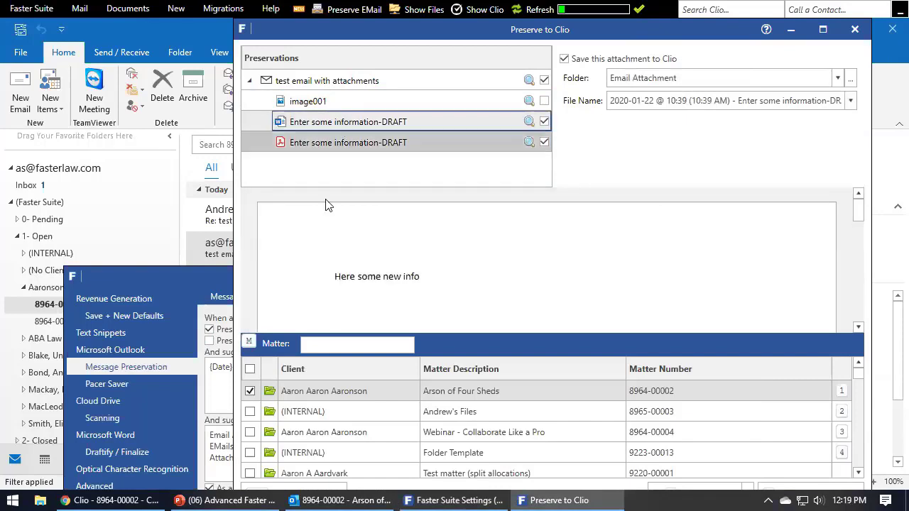
click(216, 294)
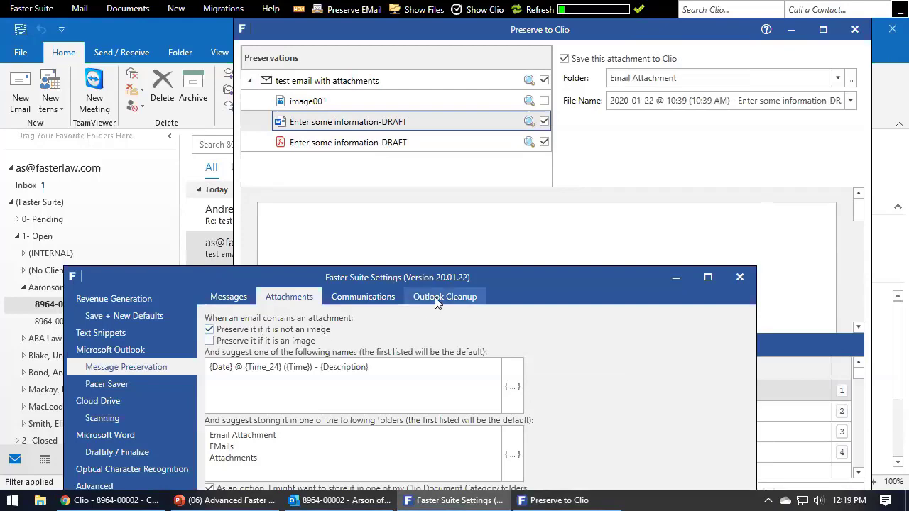
drag(447, 277, 518, 182)
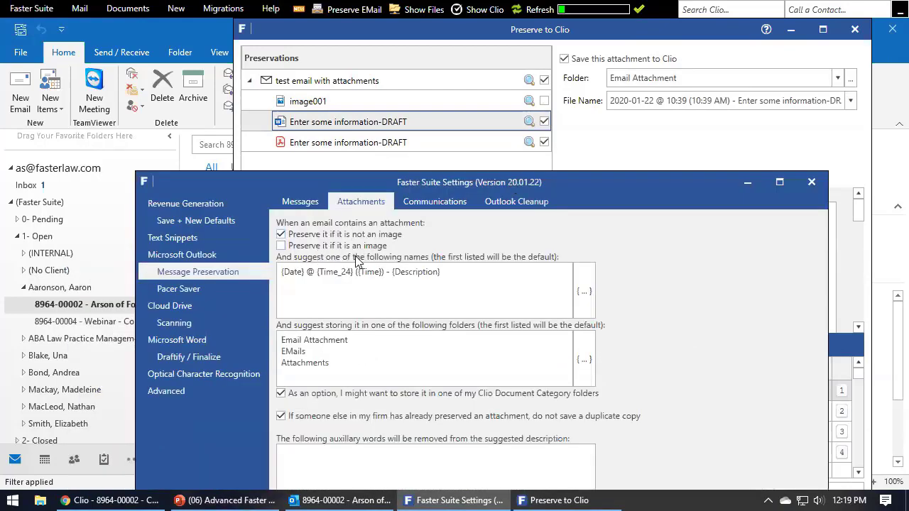
Tick and then untick image001 so it stays excluded from the Clio save.
click(556, 44)
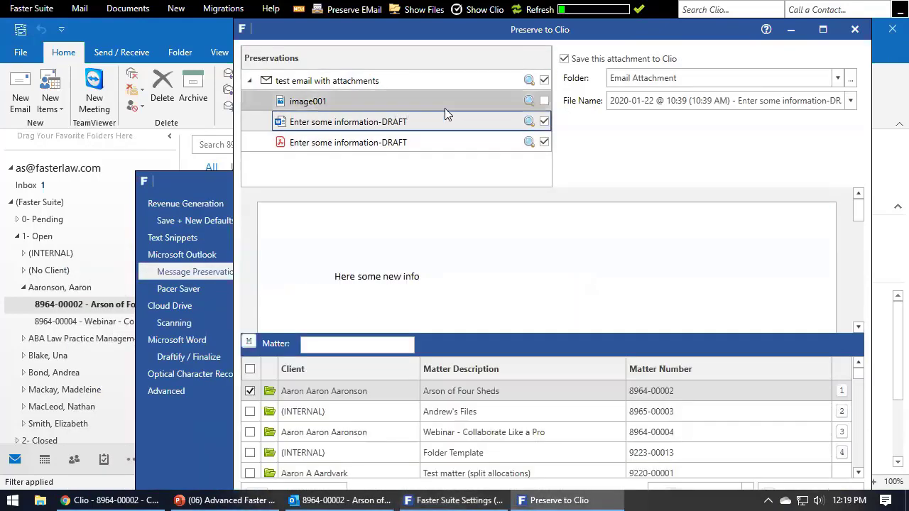
click(387, 107)
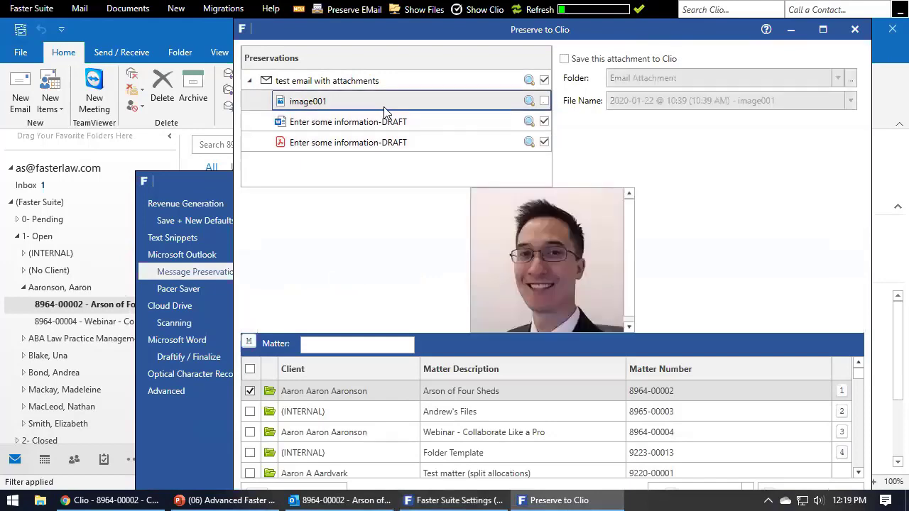
click(545, 101)
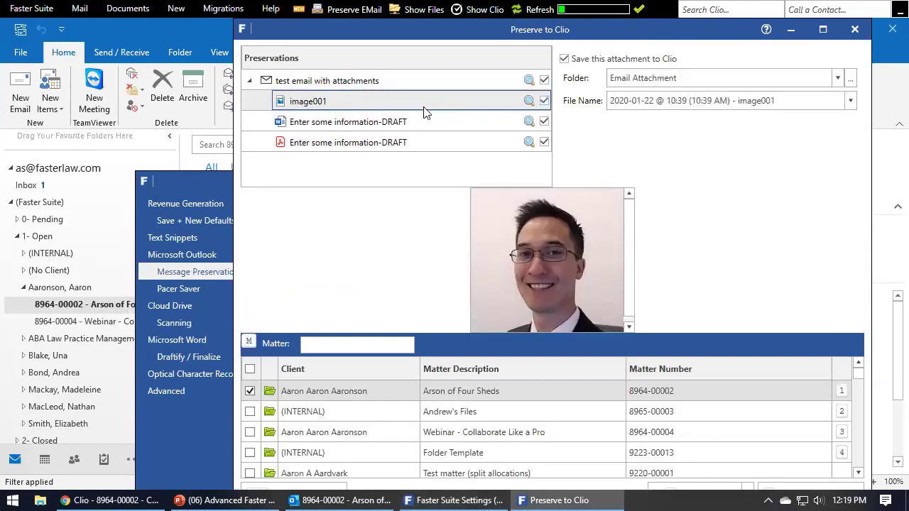
click(544, 101)
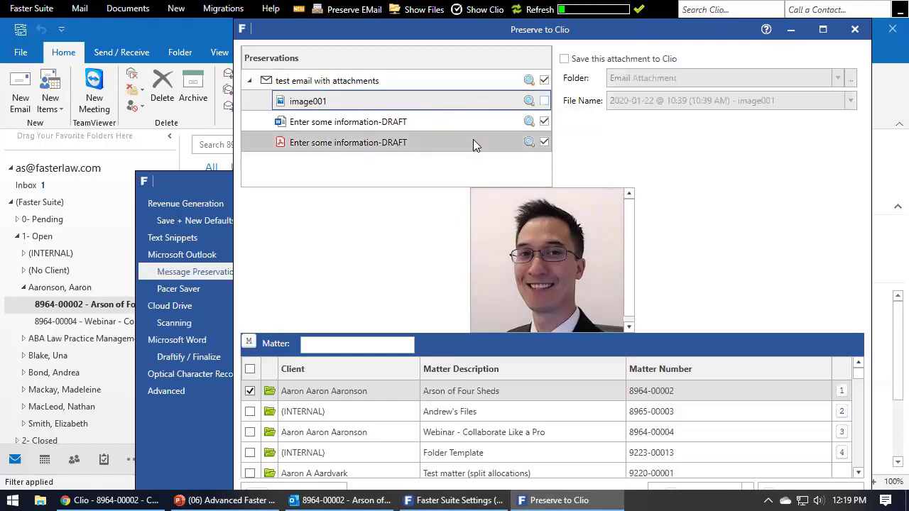
Show the Communications options: save as Clio communications, skip duplicates, and create contacts.
click(208, 182)
click(313, 205)
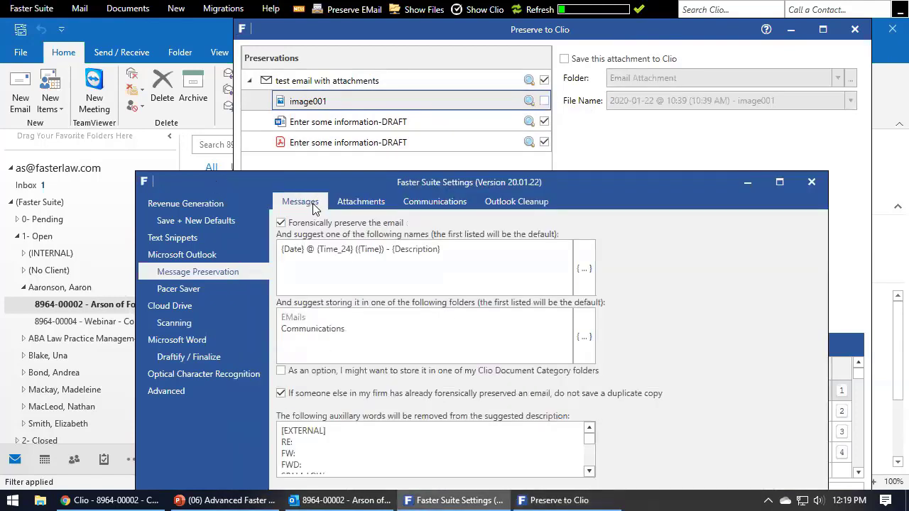
click(341, 205)
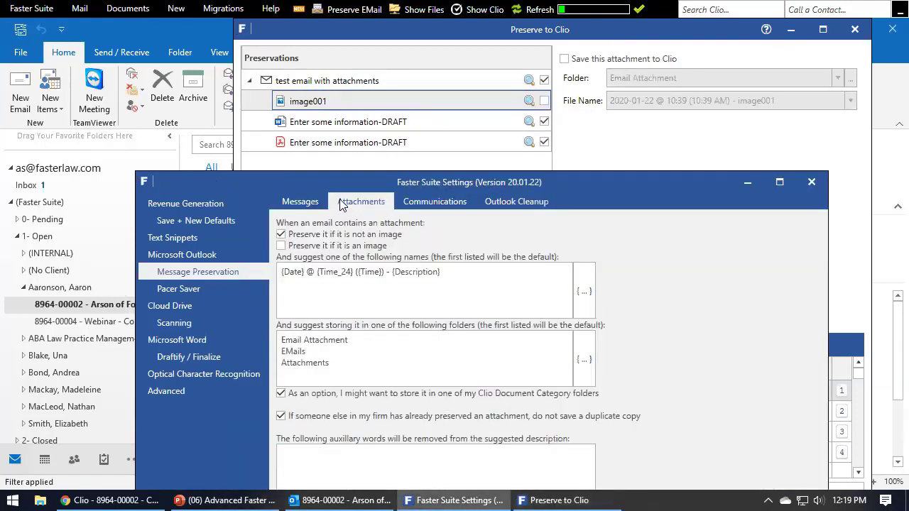
click(464, 200)
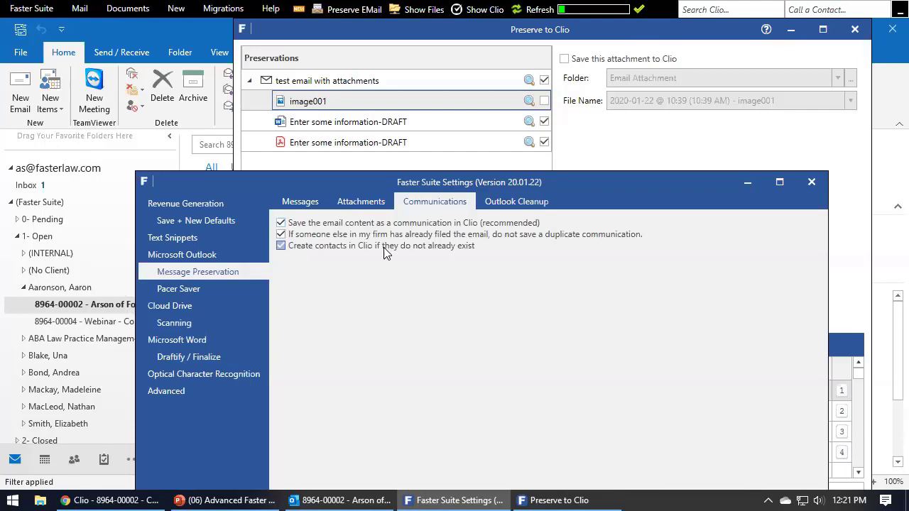
Keep 'Create contacts in Clio if they do not already exist' ticked, save, and return to Preserve to Clio.
click(414, 247)
drag(609, 177, 600, 55)
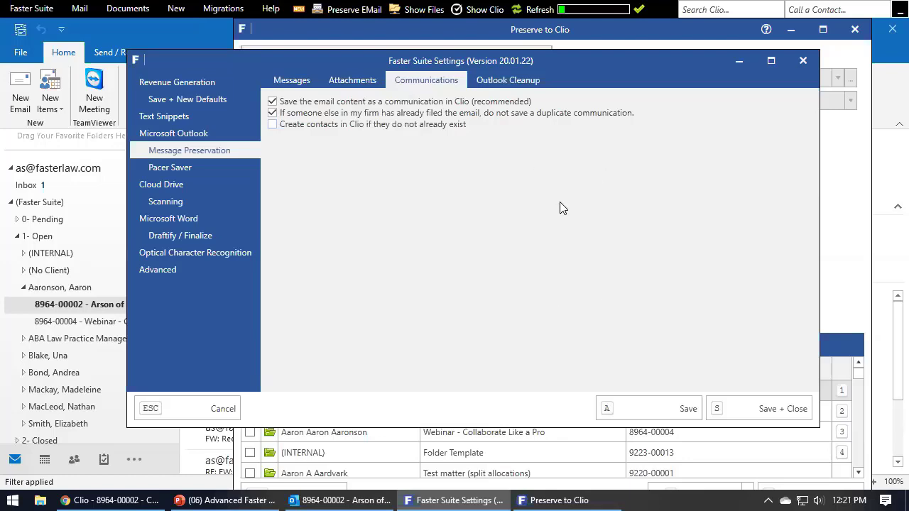
click(376, 127)
click(671, 408)
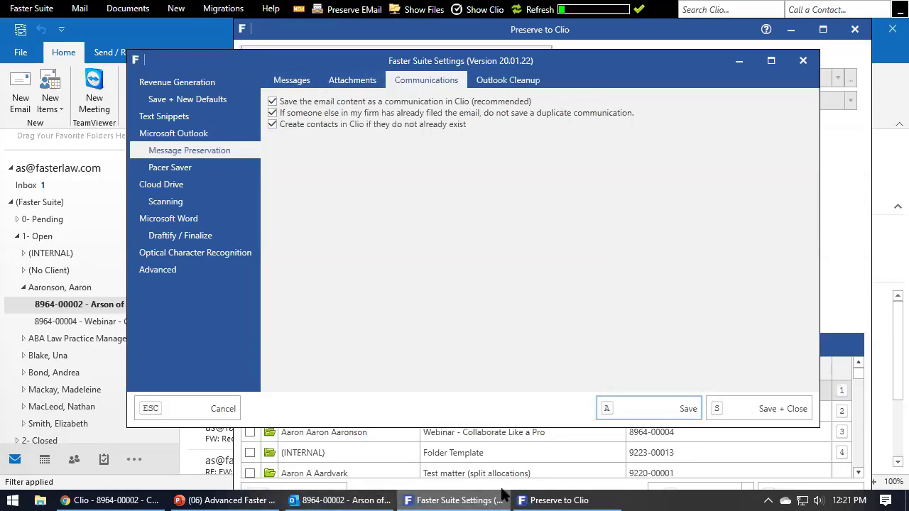
click(545, 500)
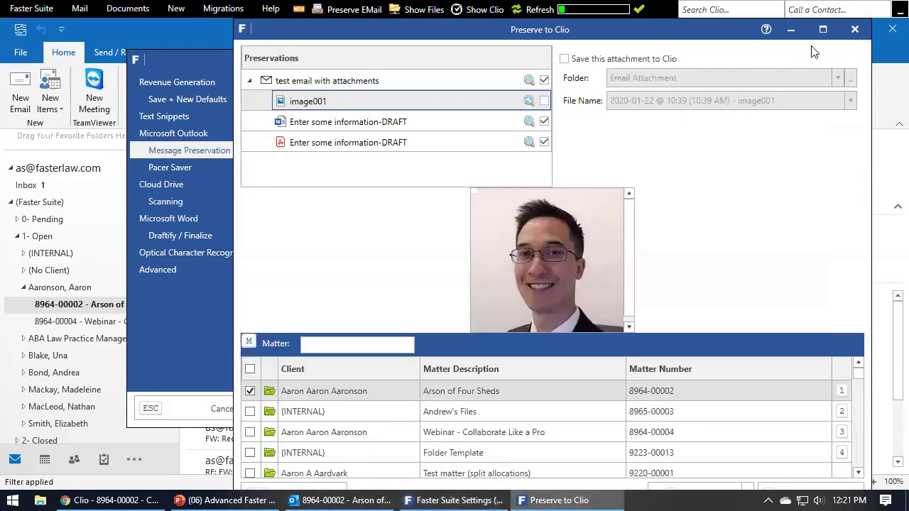
Close the Preserve to Clio window and return to the Outlook mailbox after viewing the training slides.
click(855, 29)
click(737, 32)
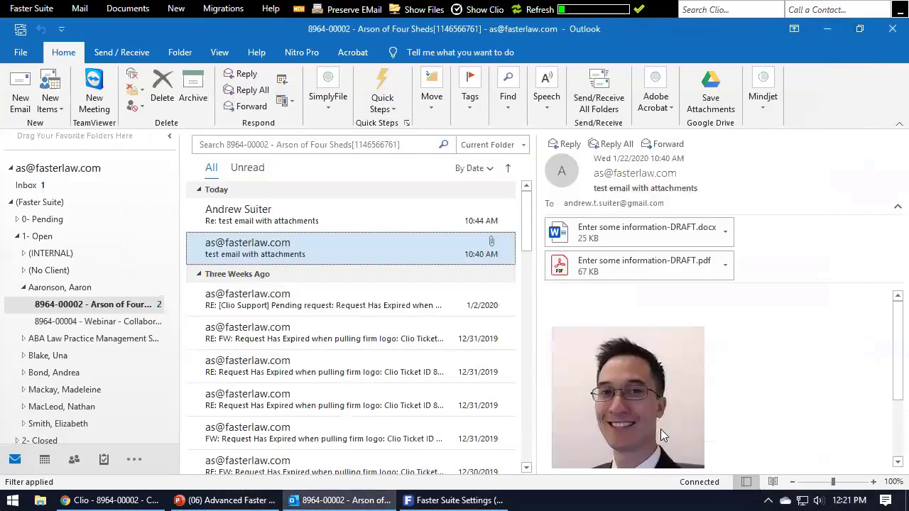
click(221, 499)
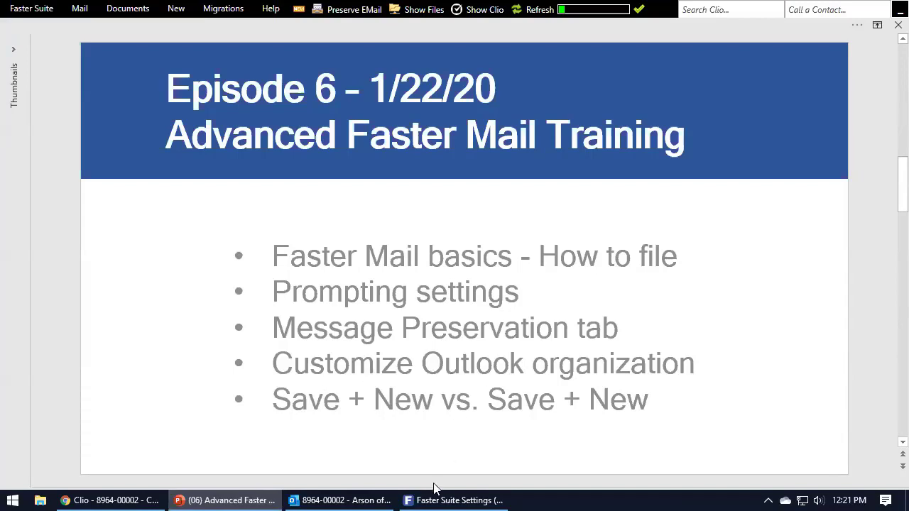
click(383, 500)
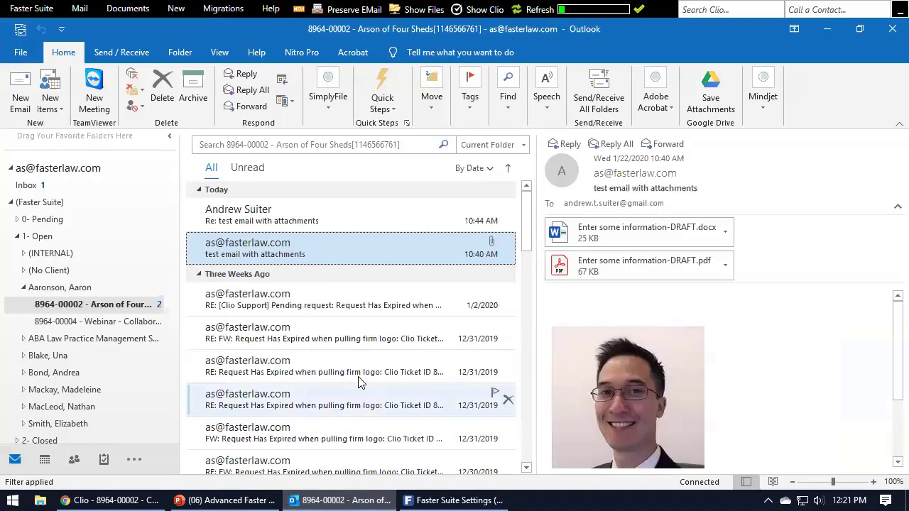
Re-expand the (Faster Suite) folder to show Pending, Open and Closed, with the settings in front.
click(10, 204)
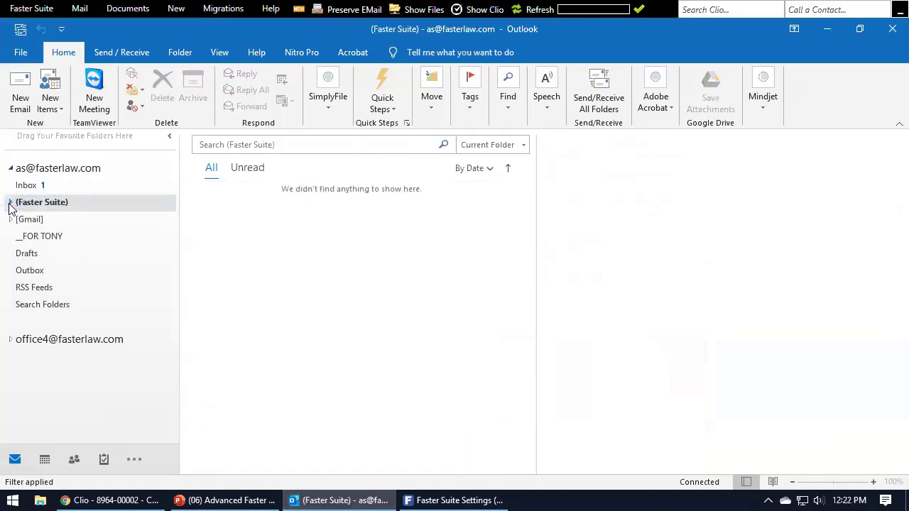
click(10, 203)
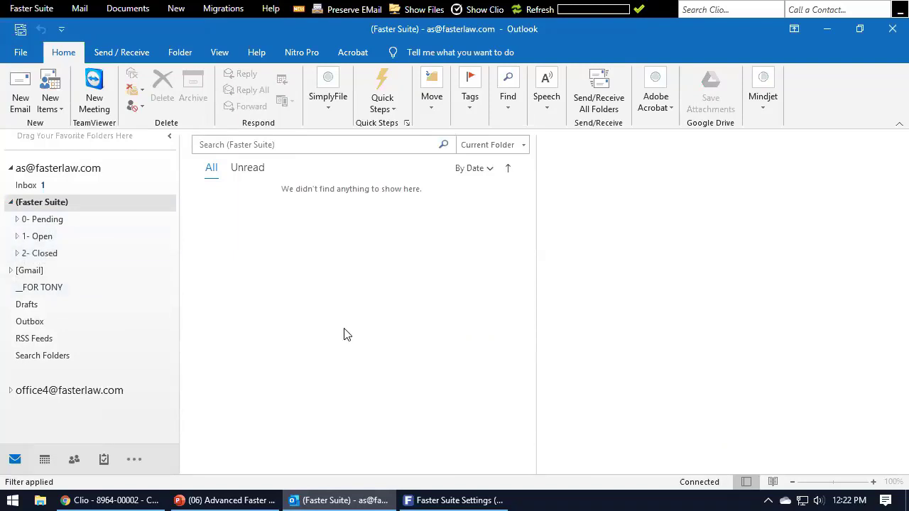
click(433, 500)
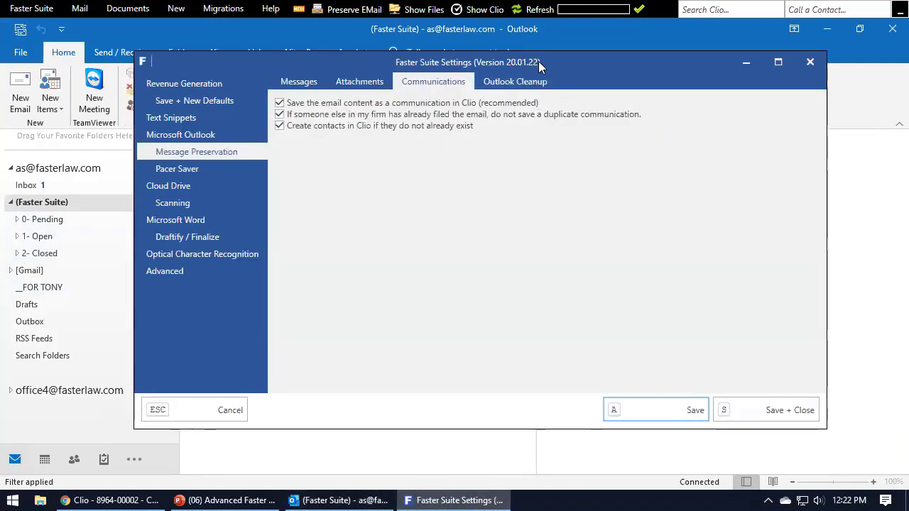
drag(538, 61, 582, 66)
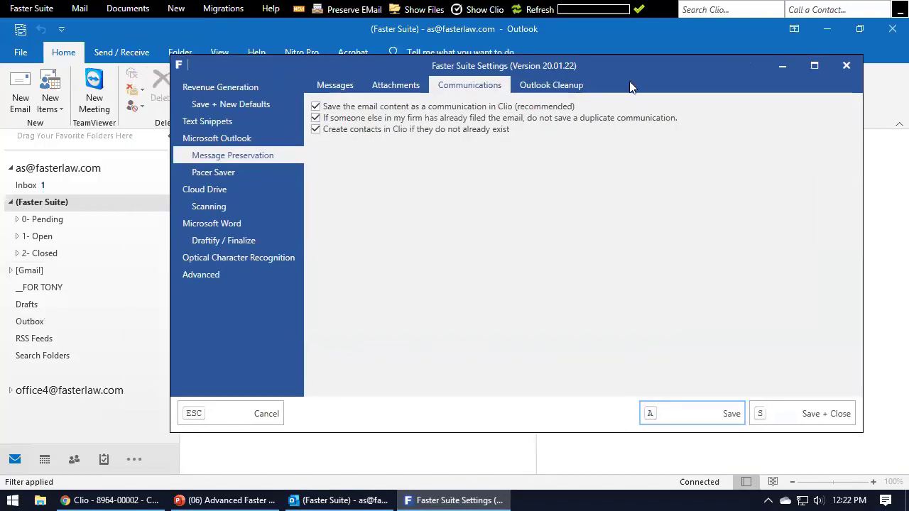
Open the Outlook Cleanup settings and set the after-saving action to Do Nothing.
click(579, 88)
click(468, 121)
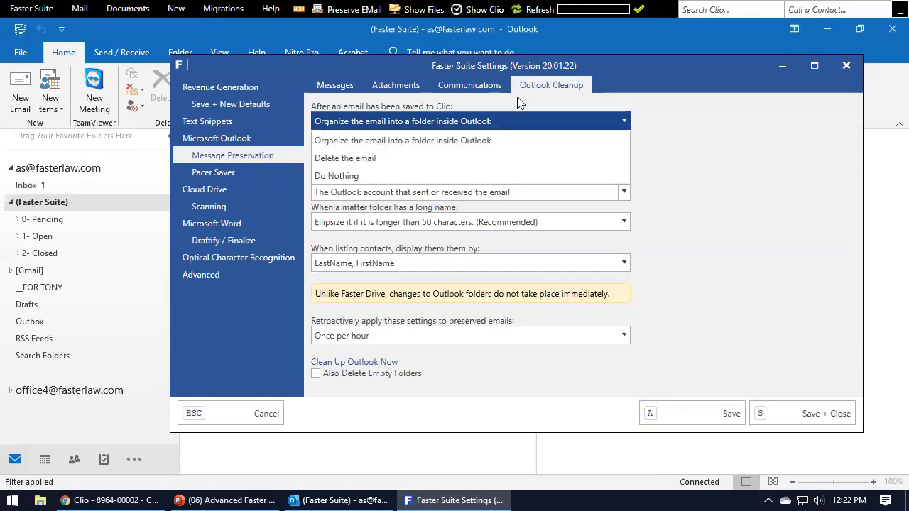
click(573, 88)
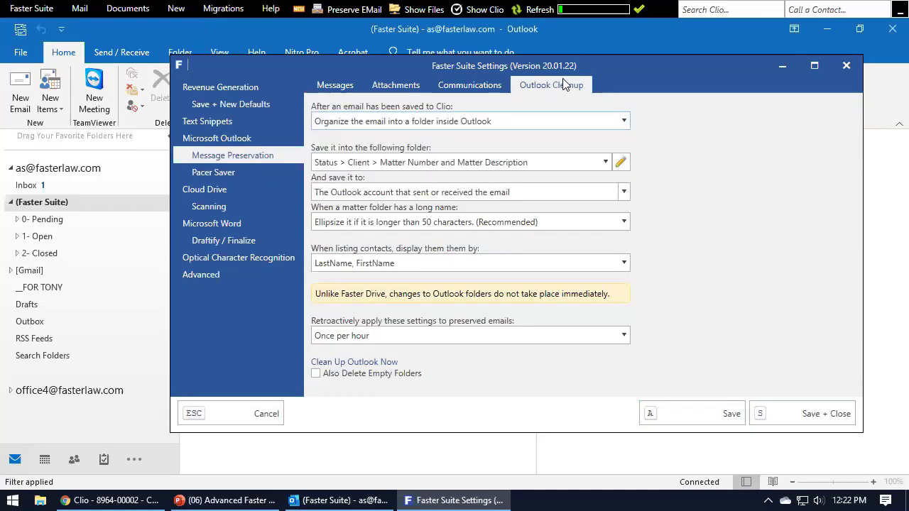
click(425, 127)
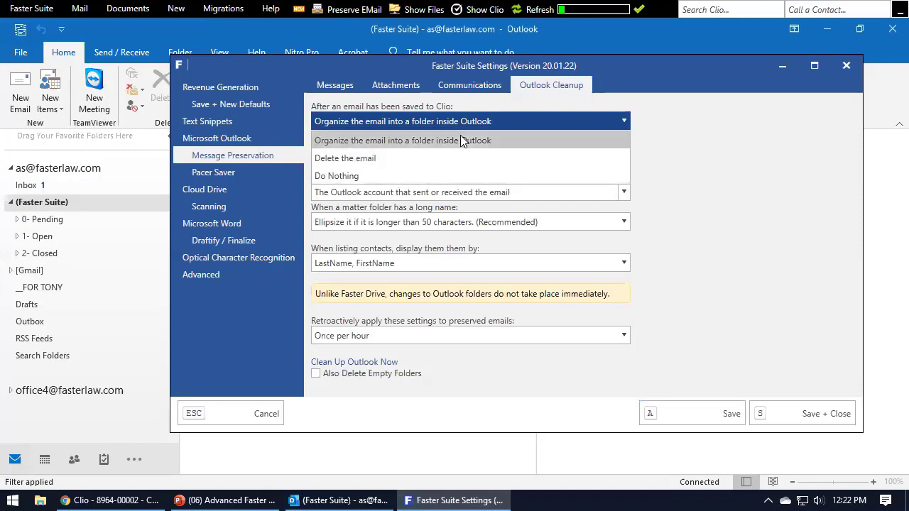
click(395, 177)
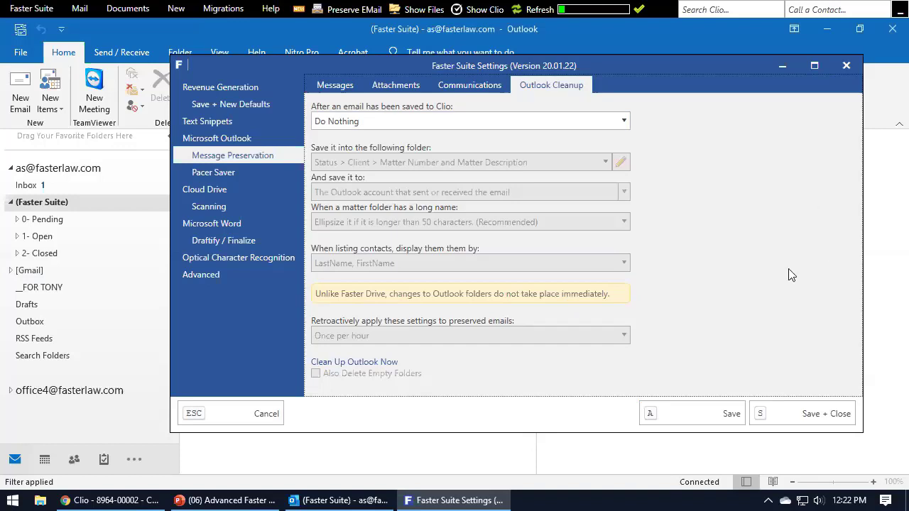
Switch the after-saving action back to 'Organize the email into a folder inside Outlook'.
click(597, 124)
click(529, 140)
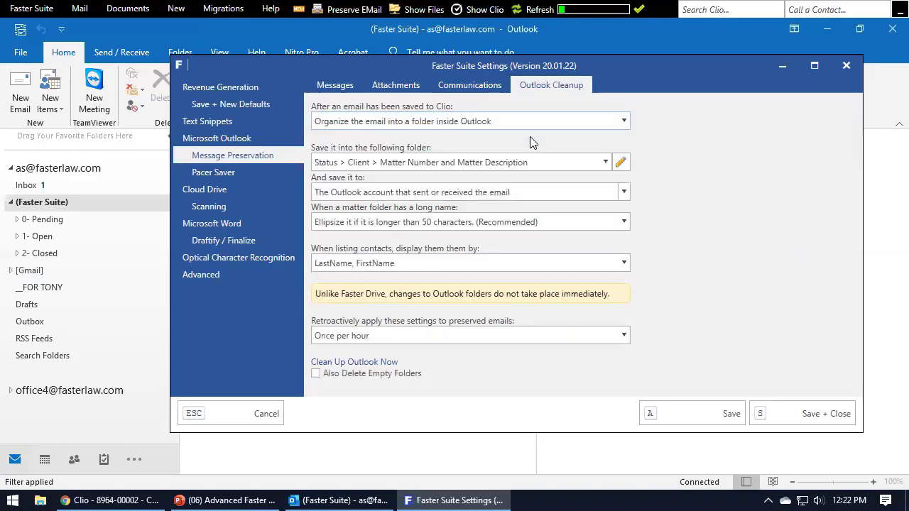
click(532, 122)
click(465, 176)
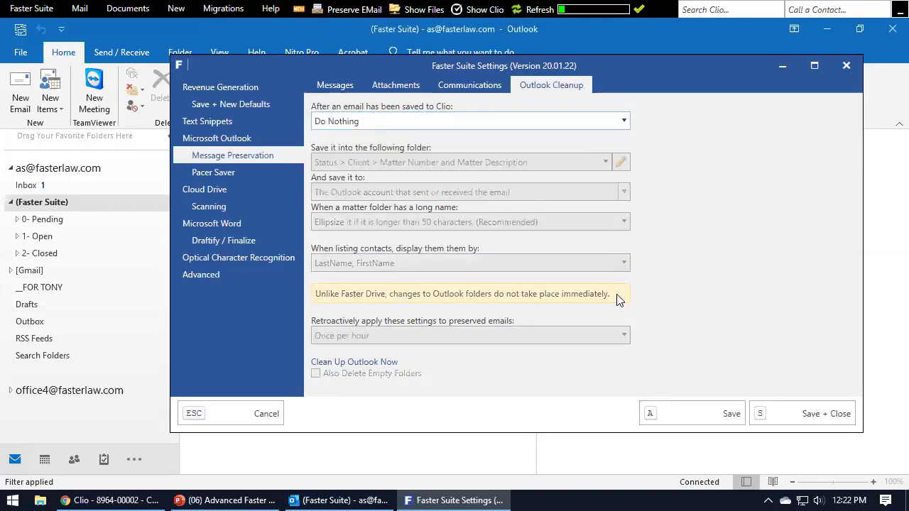
click(560, 122)
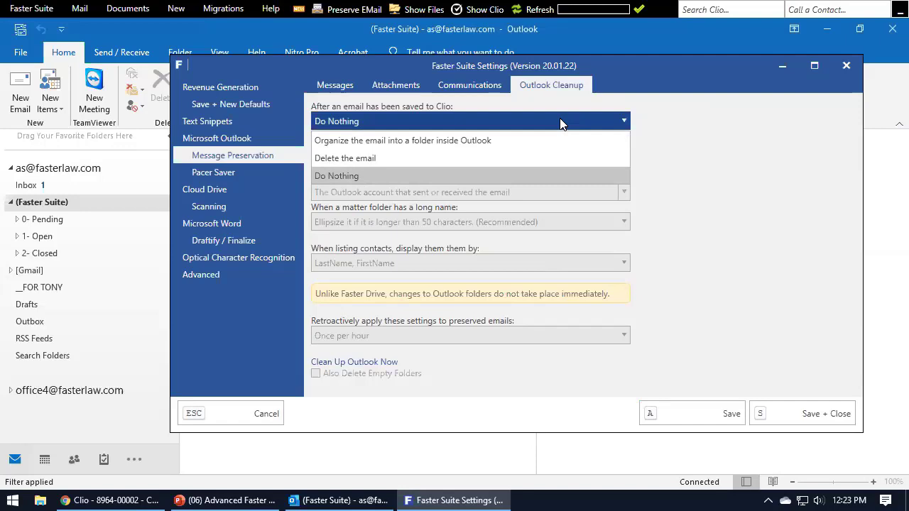
click(473, 140)
drag(608, 65, 667, 69)
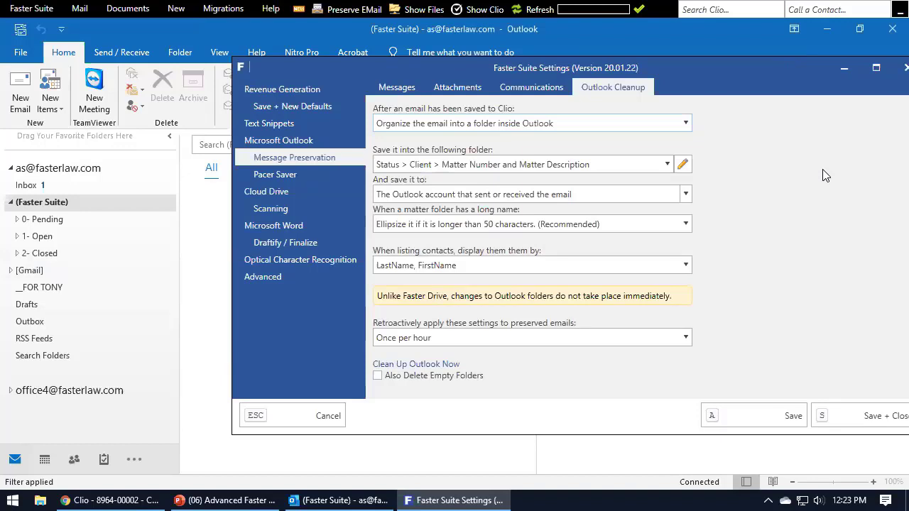
click(499, 164)
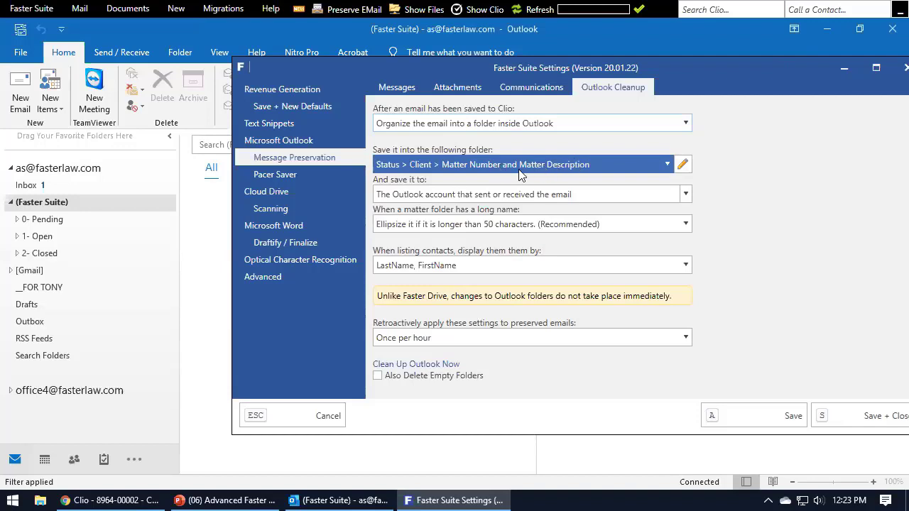
click(282, 185)
click(467, 86)
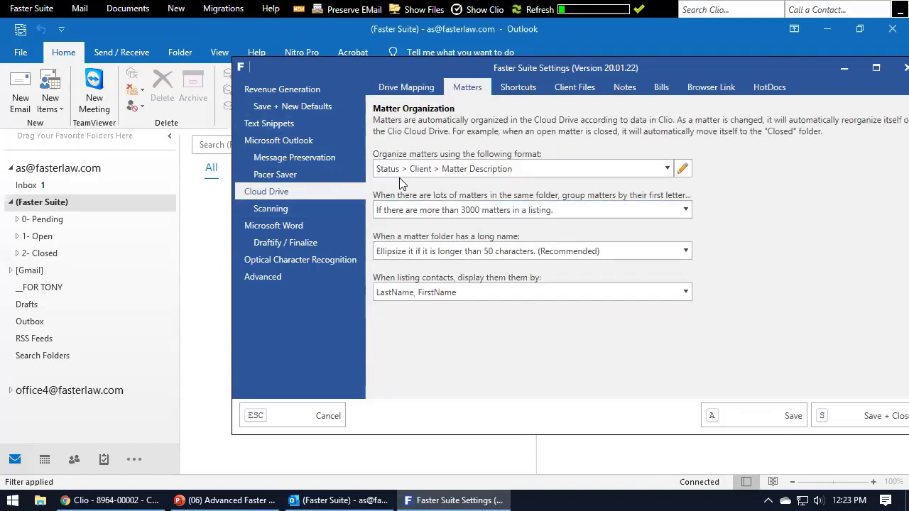
click(525, 170)
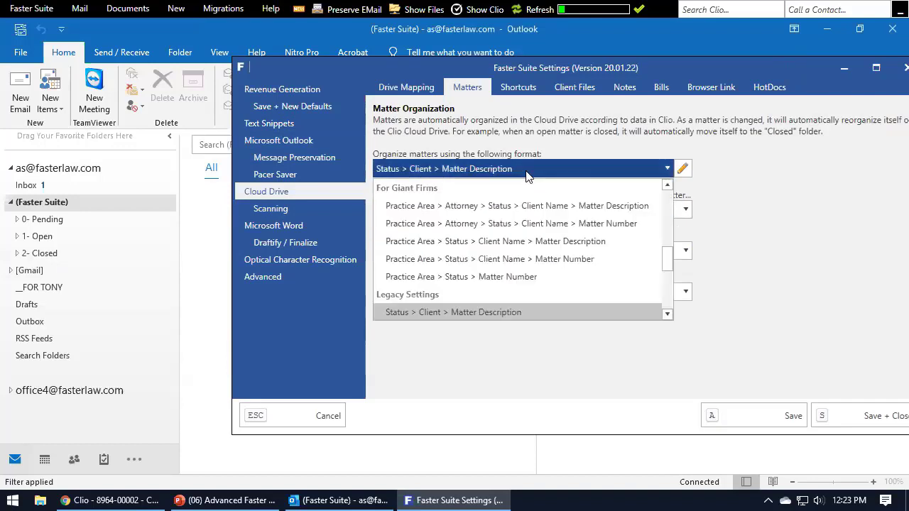
click(525, 176)
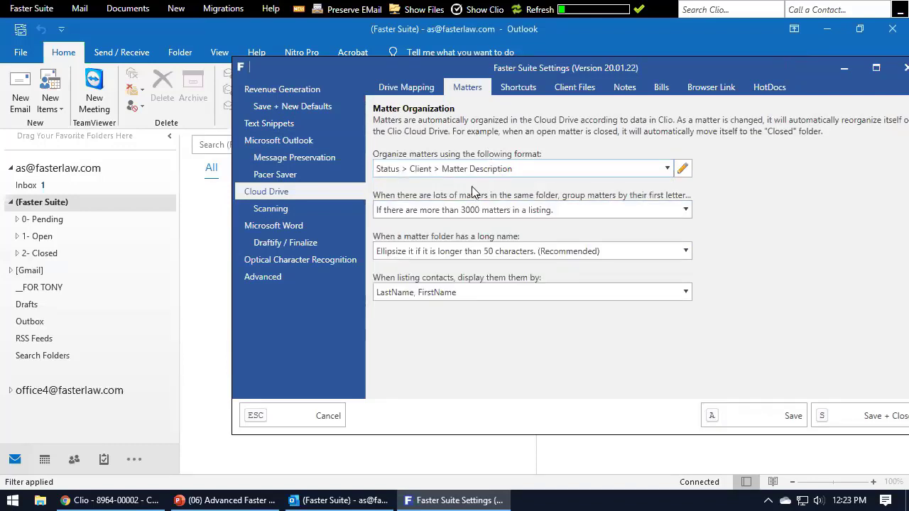
click(294, 157)
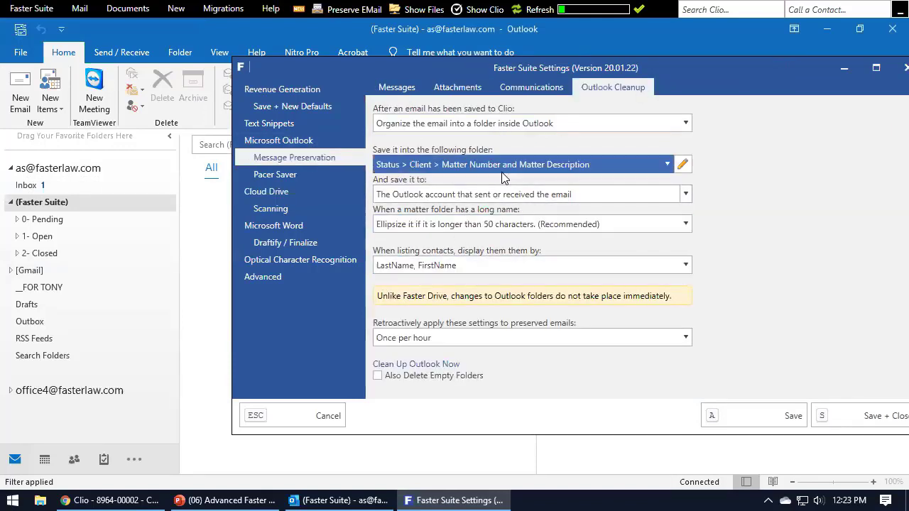
Expand 1- Open and the client folder to open the Arson of Four Sheds matter's emails.
click(49, 203)
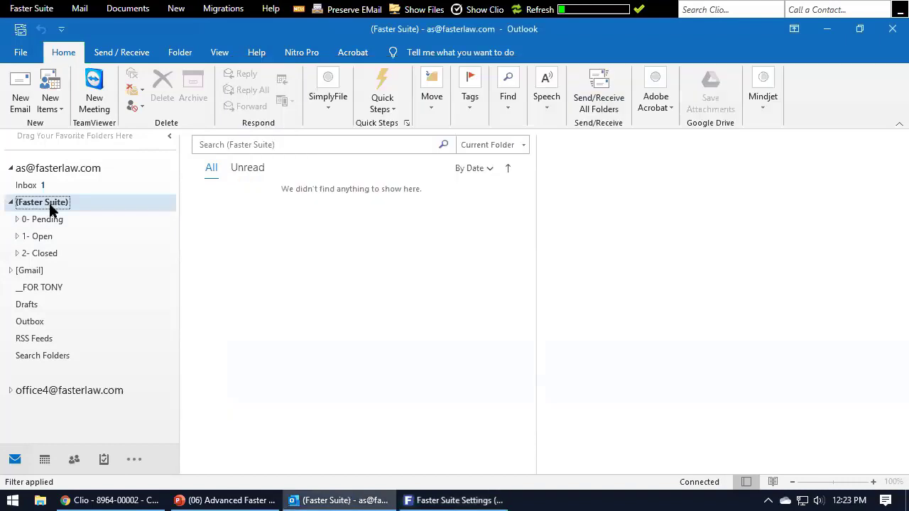
click(17, 235)
click(23, 287)
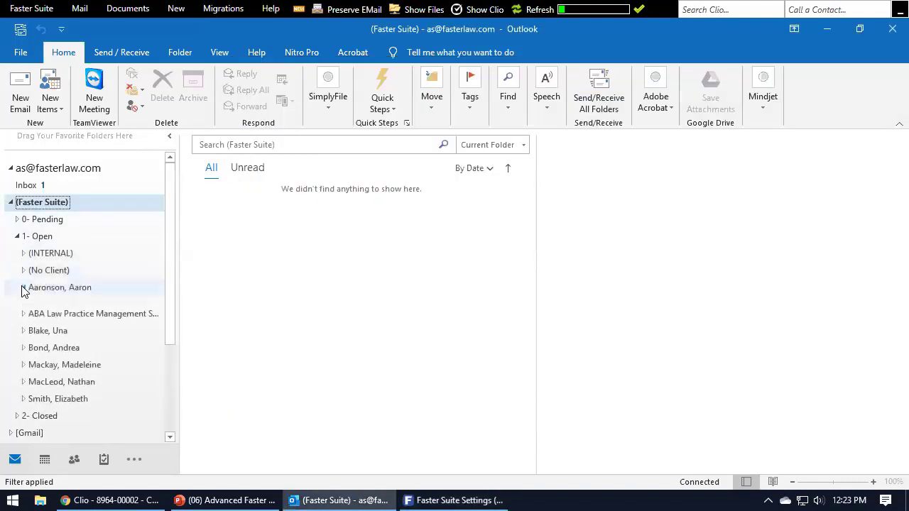
click(42, 305)
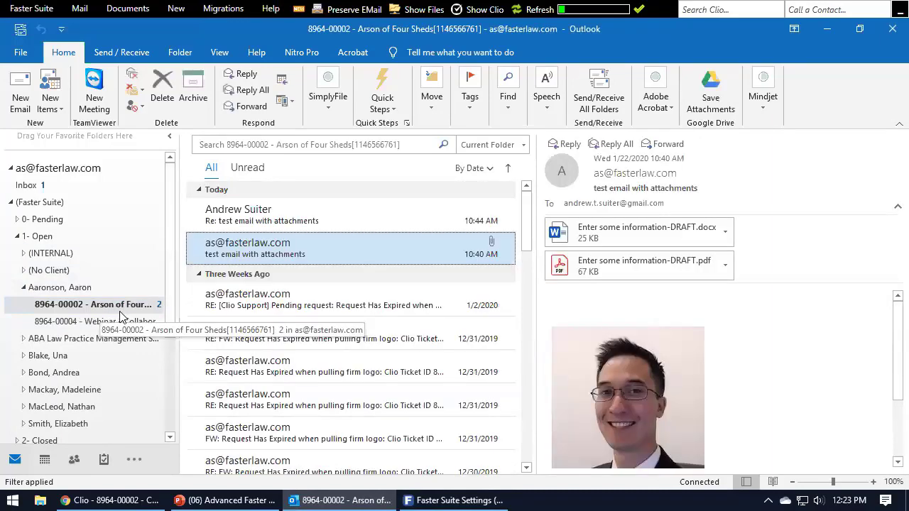
Browse the folder structure formats, keeping Status > Client > Matter Number and Matter Description.
click(454, 500)
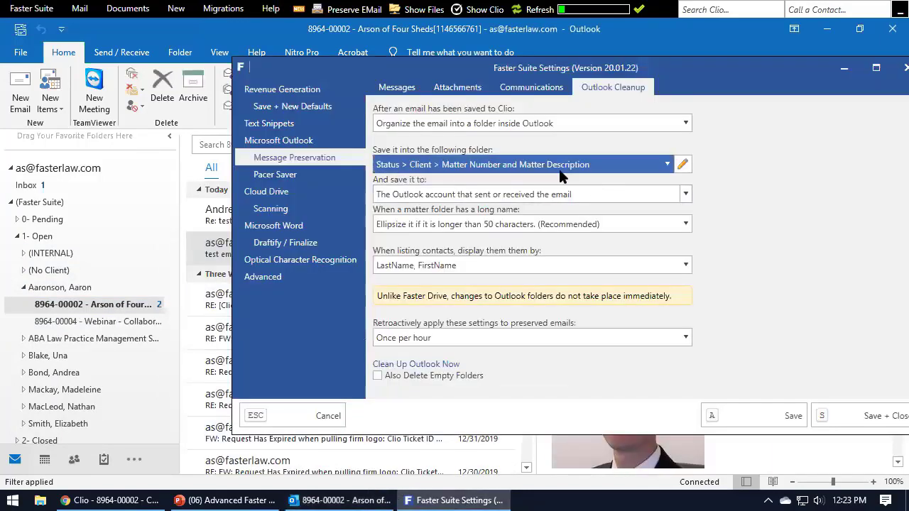
click(667, 164)
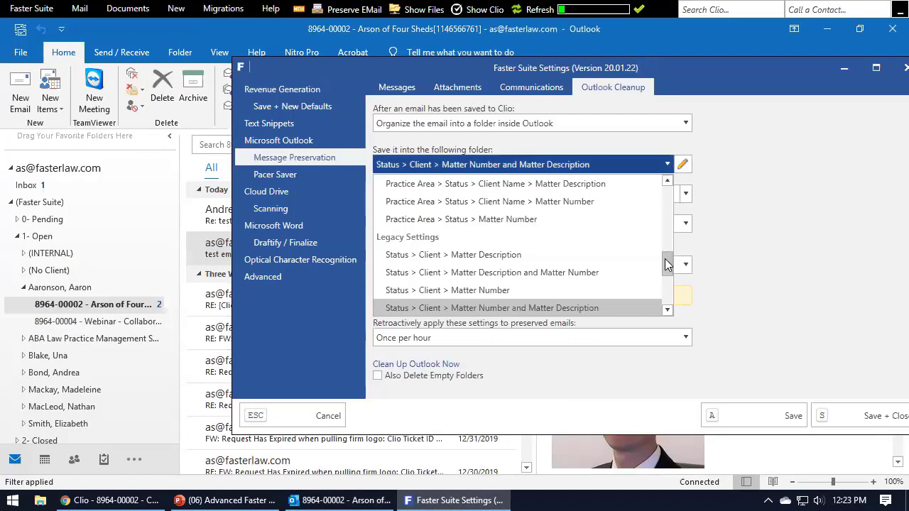
mouse_move(670, 260)
mouse_down()
mouse_move(667, 199)
mouse_move(669, 283)
mouse_move(670, 256)
mouse_up()
scroll(497, 248, up, 3)
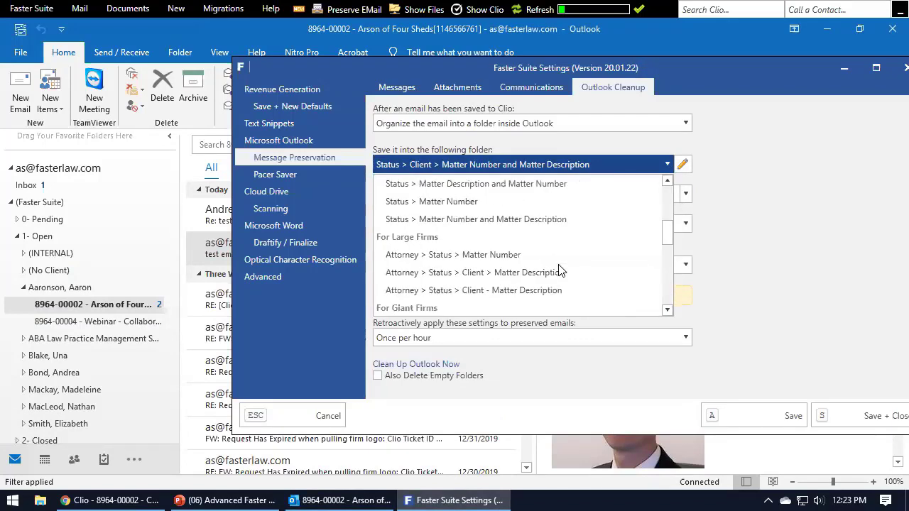
scroll(615, 264, down, 3)
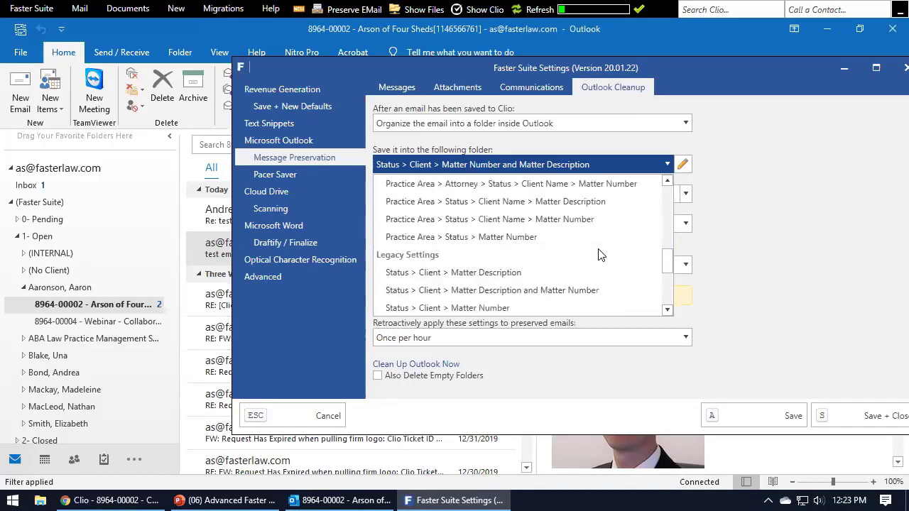
click(786, 217)
click(529, 165)
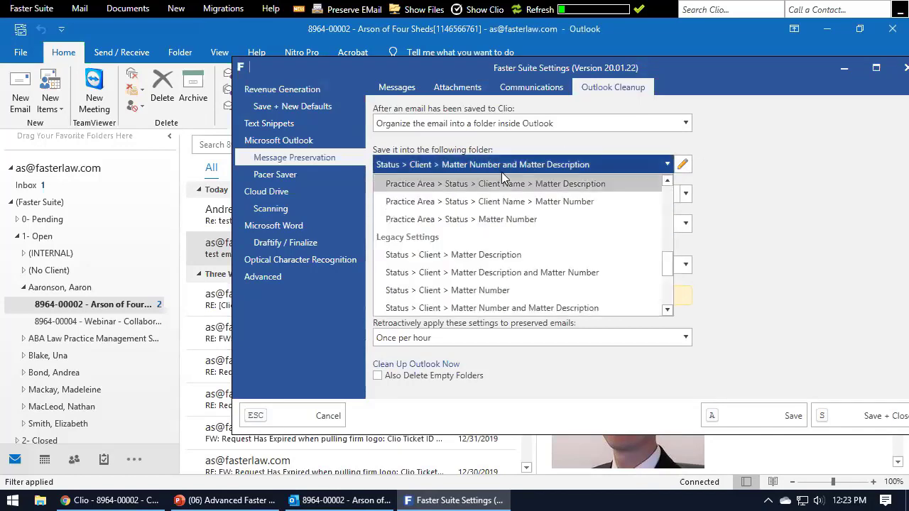
scroll(462, 217, down, 3)
scroll(461, 217, down, 5)
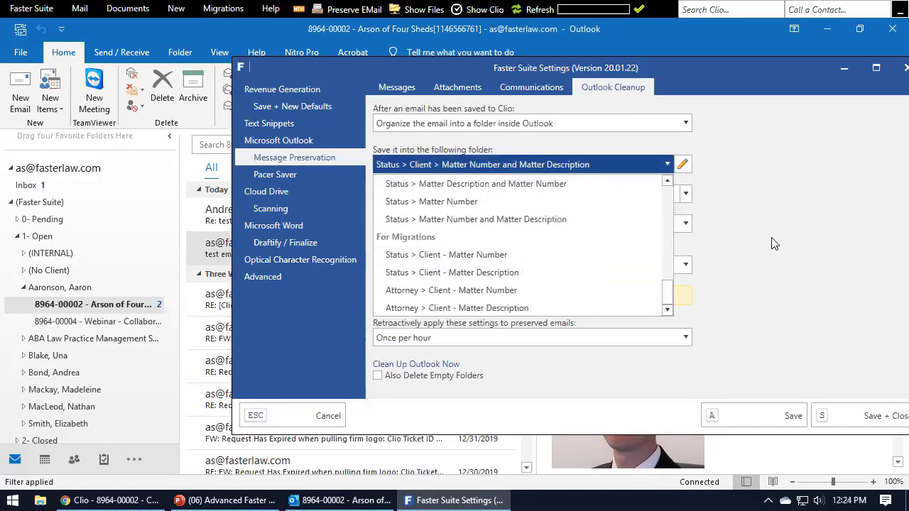
click(785, 210)
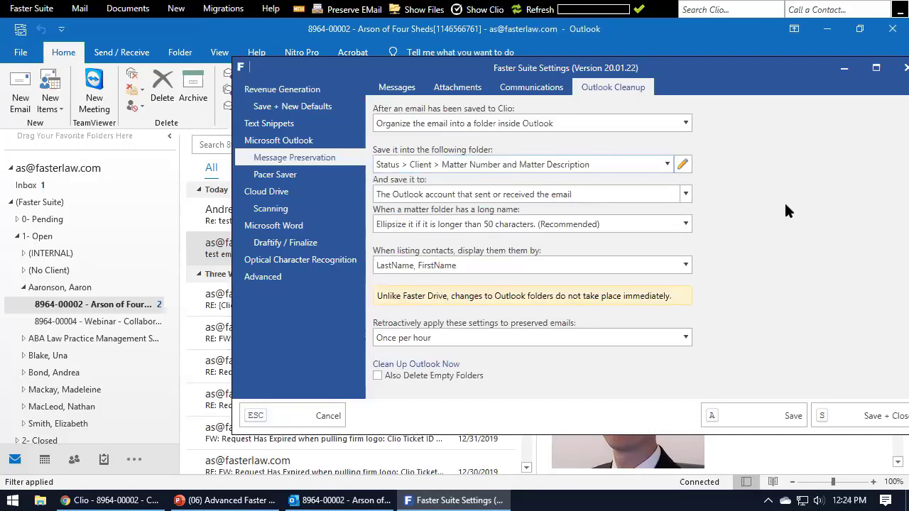
click(683, 164)
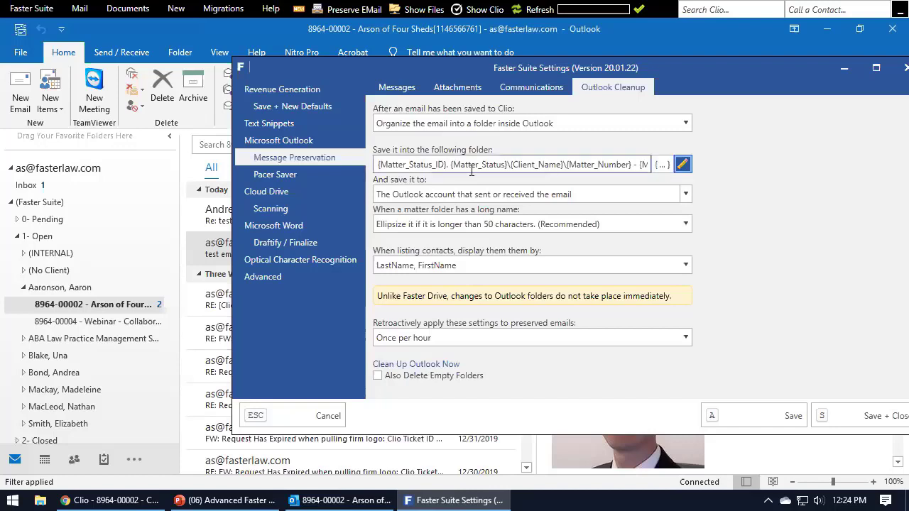
click(412, 168)
click(517, 169)
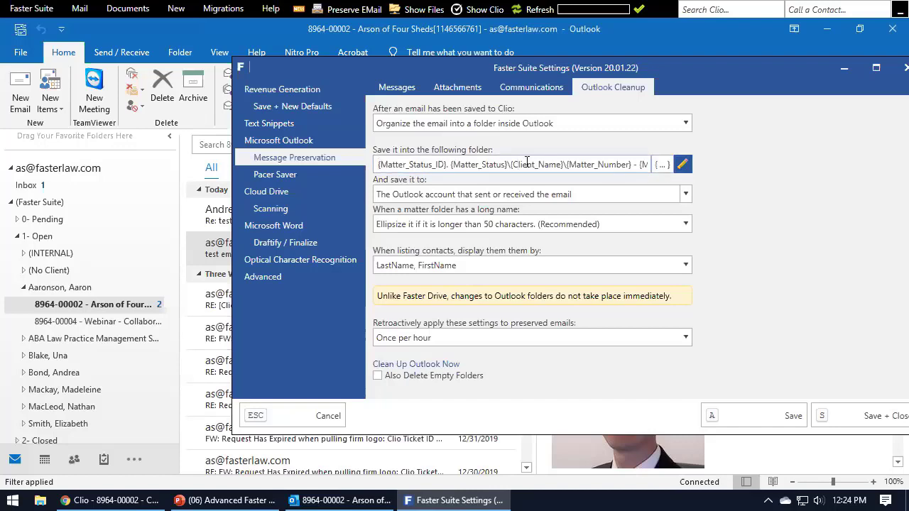
click(666, 169)
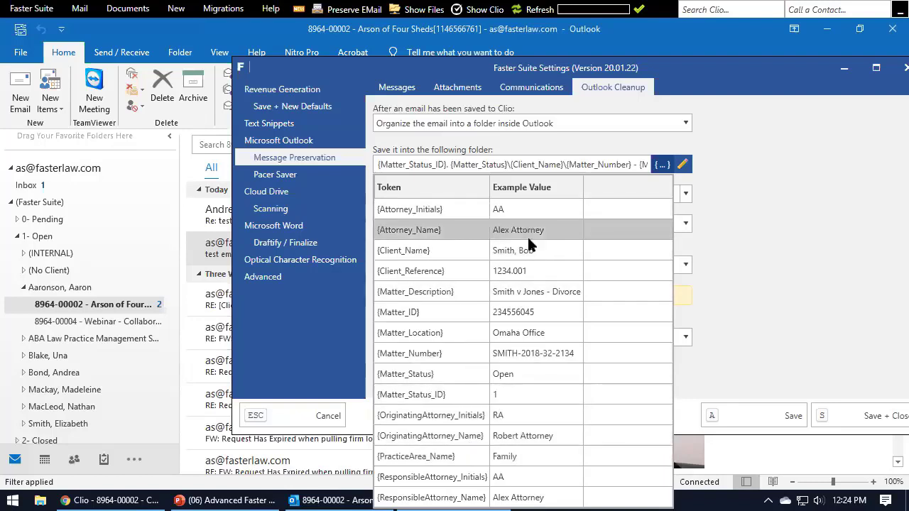
click(509, 164)
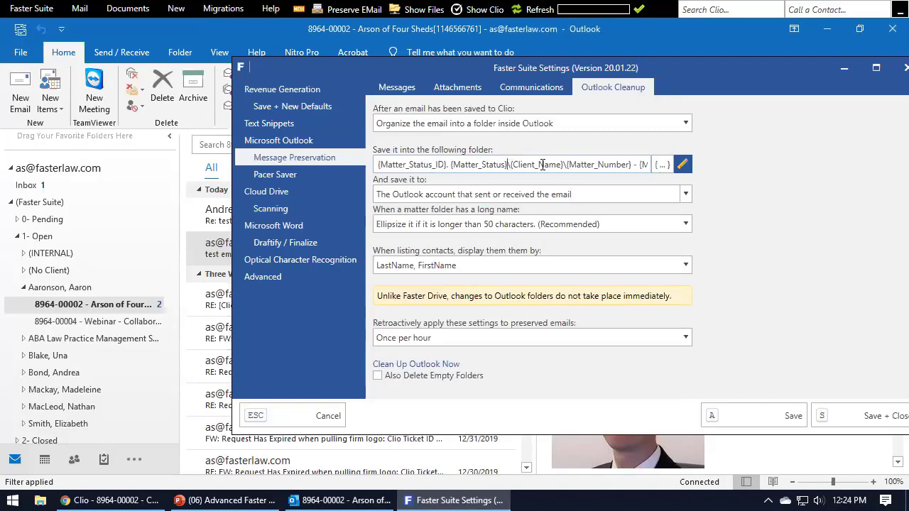
click(663, 165)
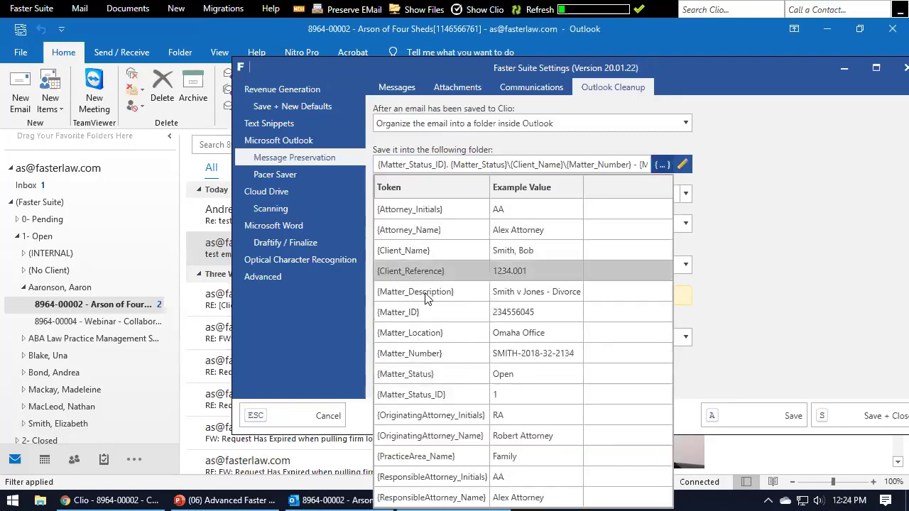
click(448, 167)
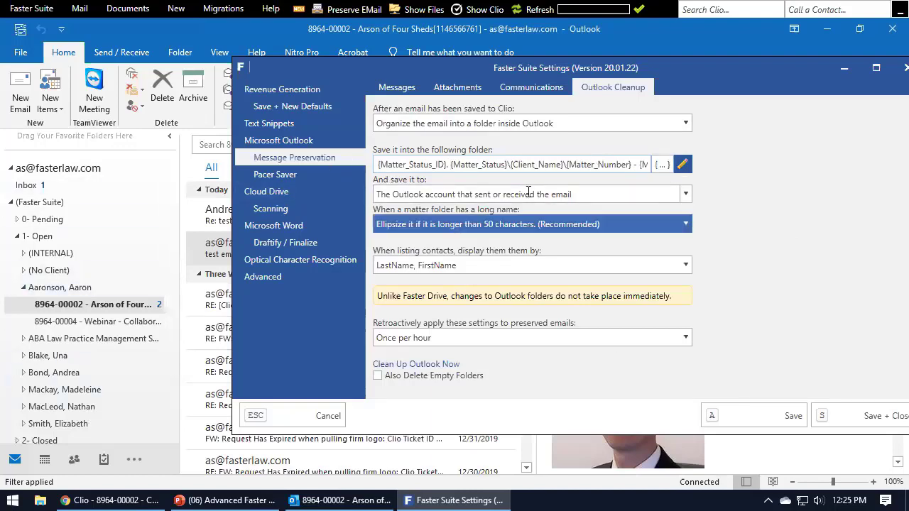
click(683, 165)
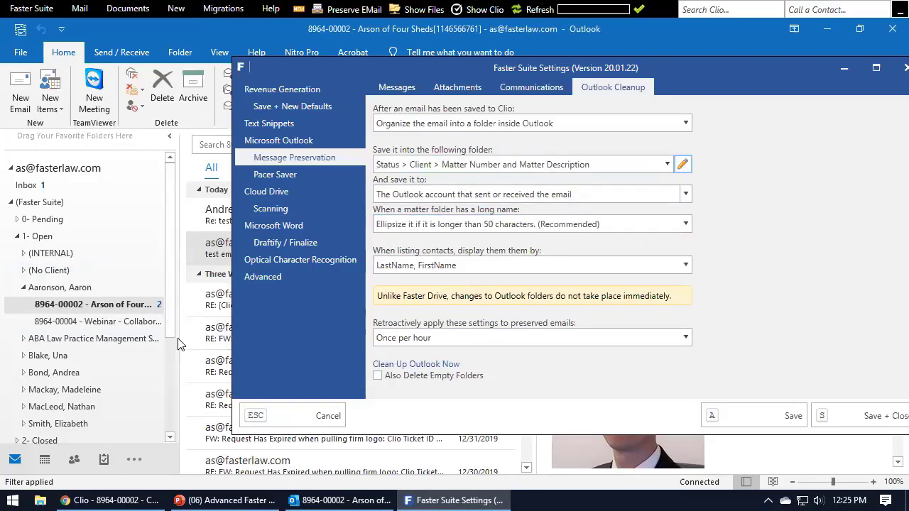
Widen the Outlook folder pane, move the settings right, and keep long folder names at 50 characters.
drag(179, 335, 335, 338)
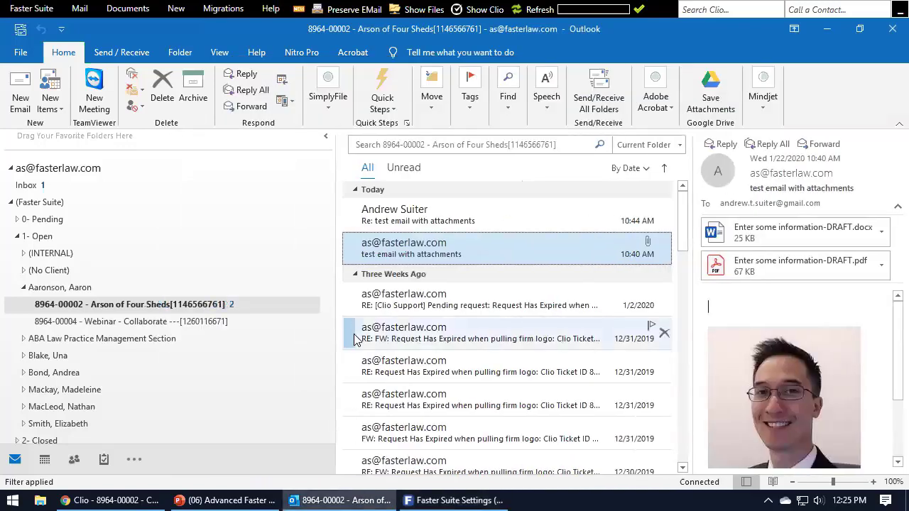
click(455, 500)
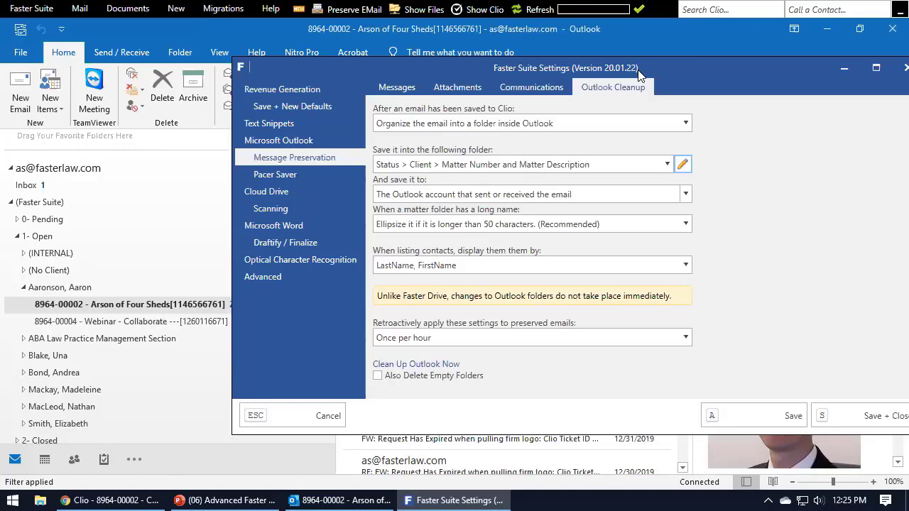
drag(638, 74, 769, 77)
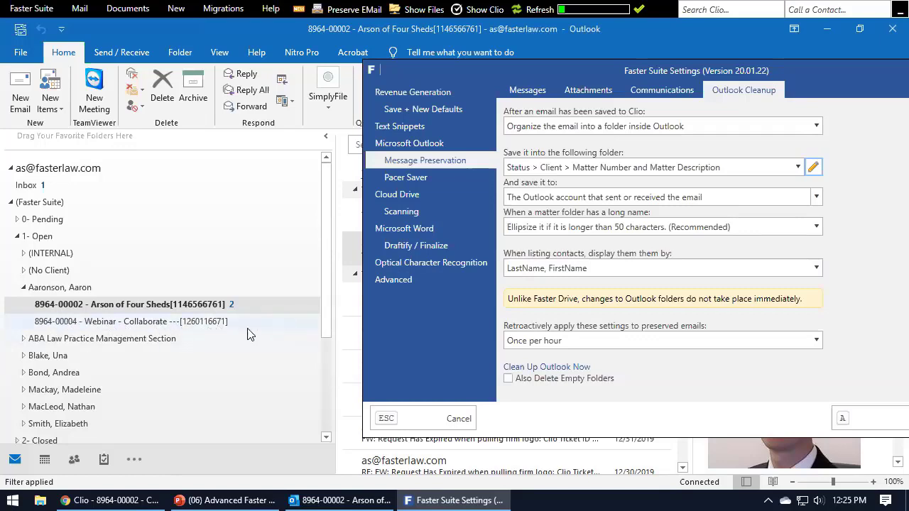
click(760, 228)
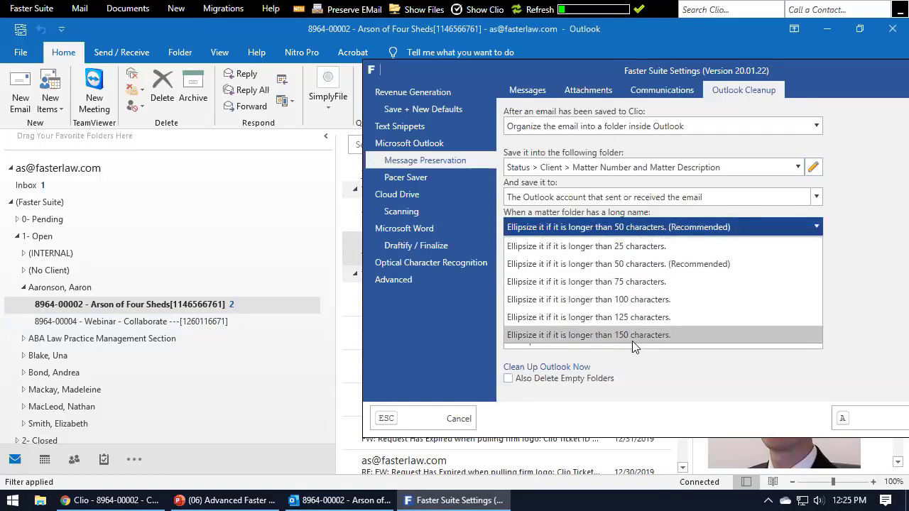
click(885, 222)
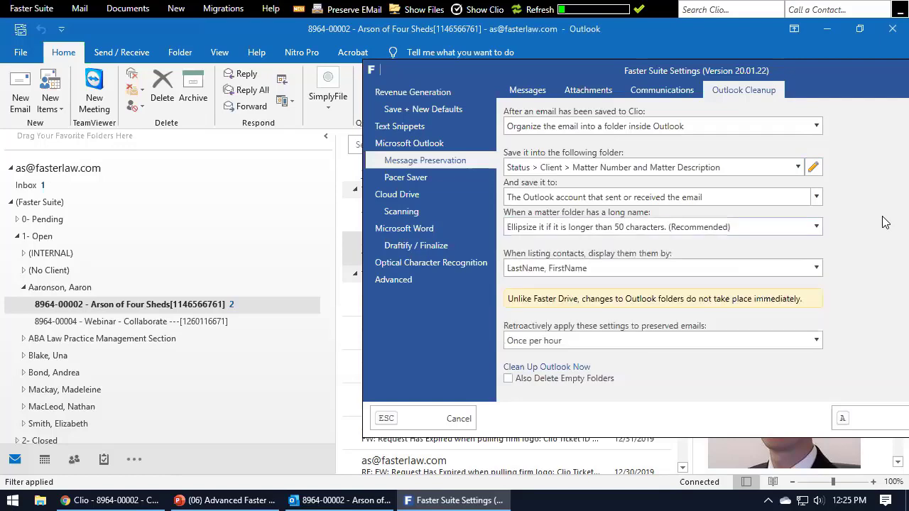
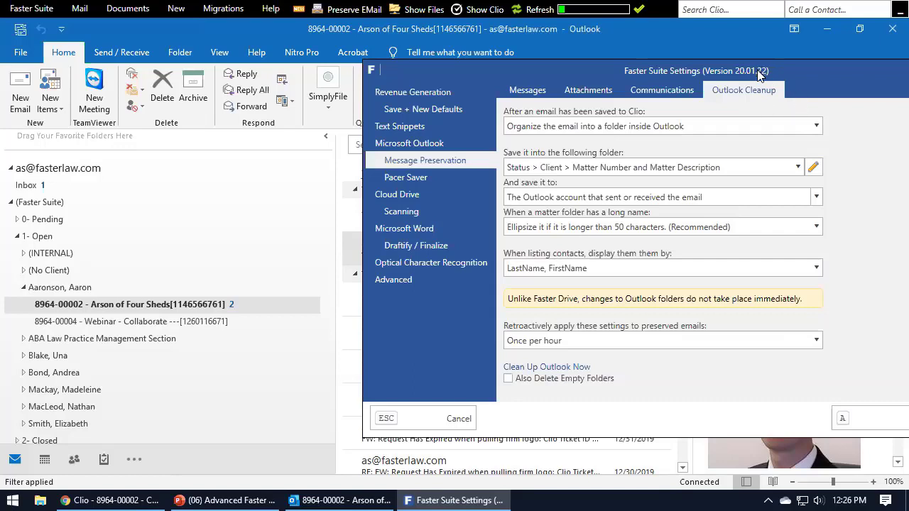
Try a 150-character limit for long folder names, then restore the recommended 50 characters.
click(595, 230)
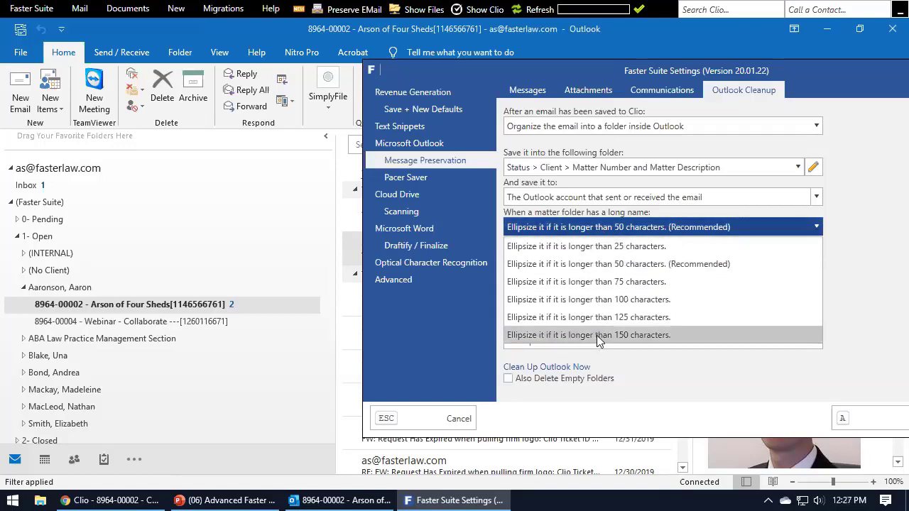
click(658, 335)
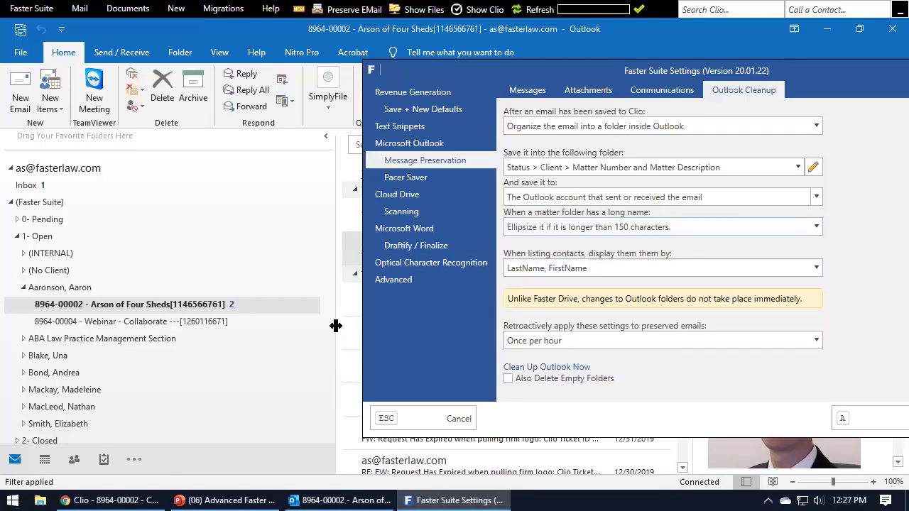
drag(335, 324, 522, 325)
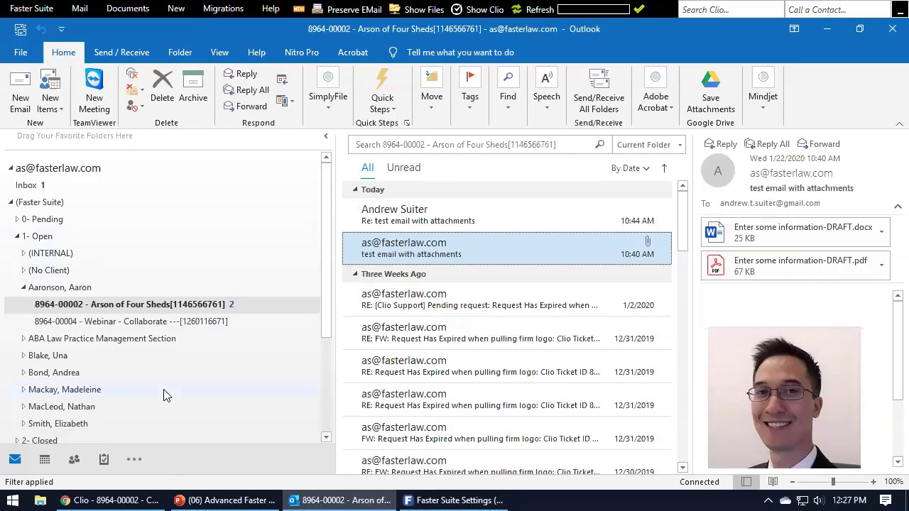
click(455, 500)
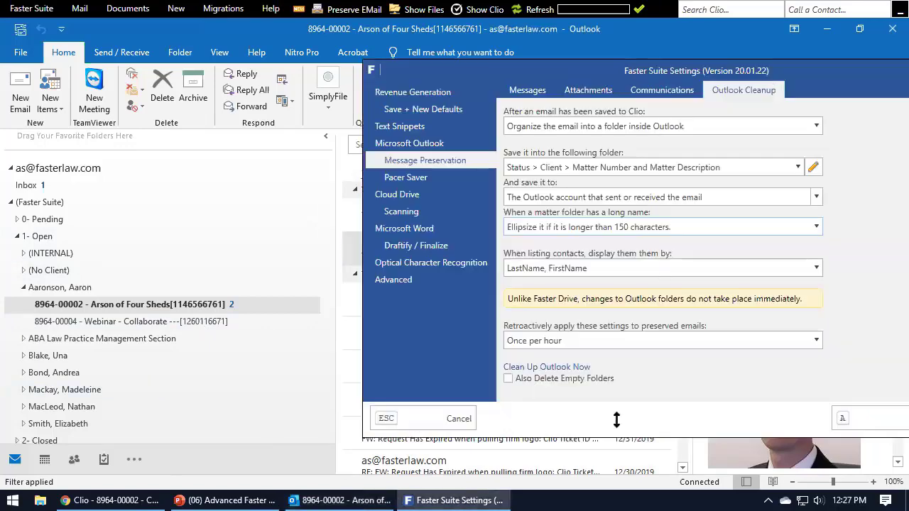
click(582, 229)
click(585, 266)
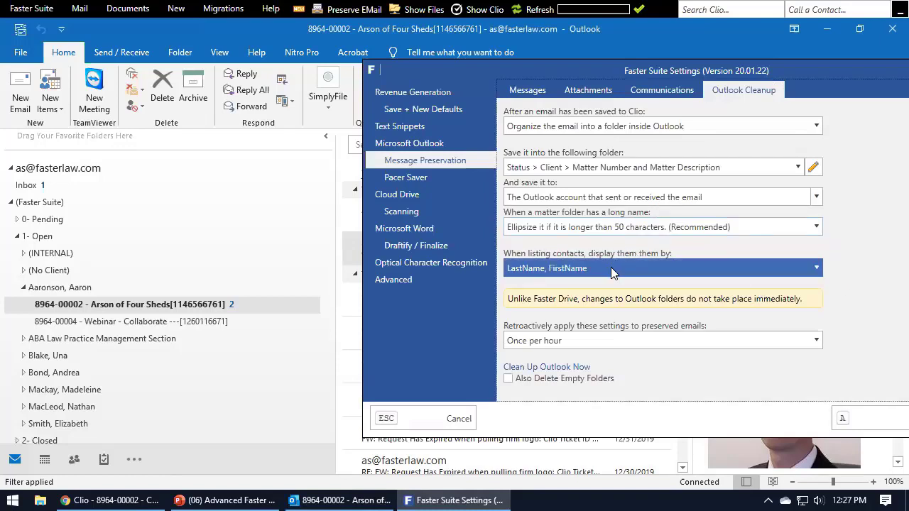
Keep contacts displayed as LastName, FirstName and show the retroactive reapplication frequency choices.
click(602, 270)
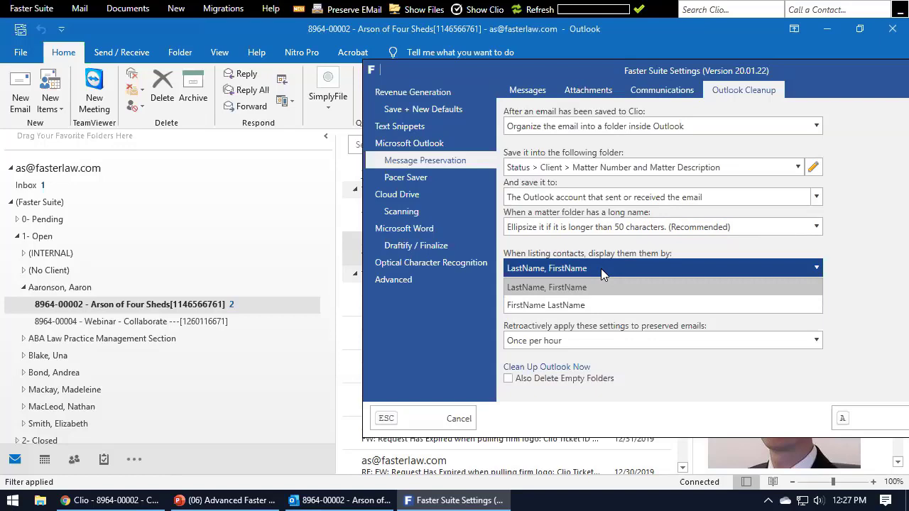
click(586, 287)
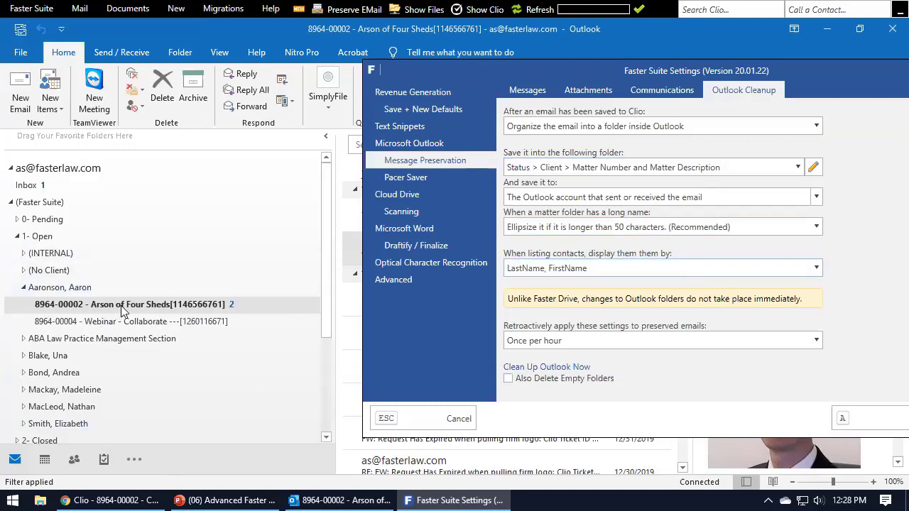
click(595, 338)
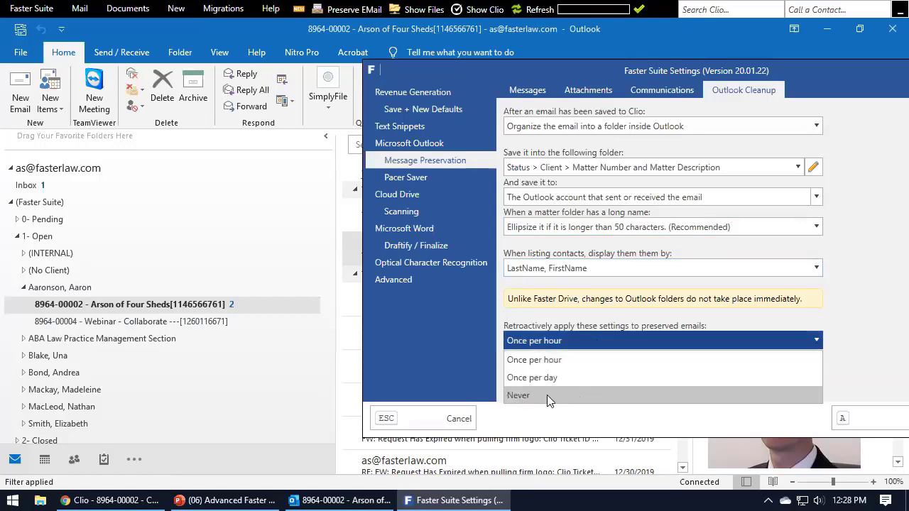
Leave retroactive reapplication at Once per hour, glance at the Faster Suite Mail ribbon, and return to Outlook.
click(872, 303)
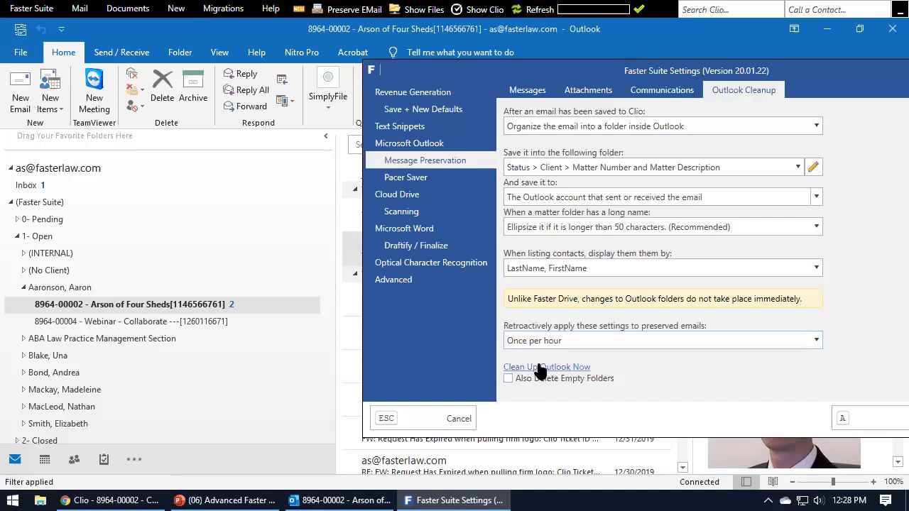
click(88, 10)
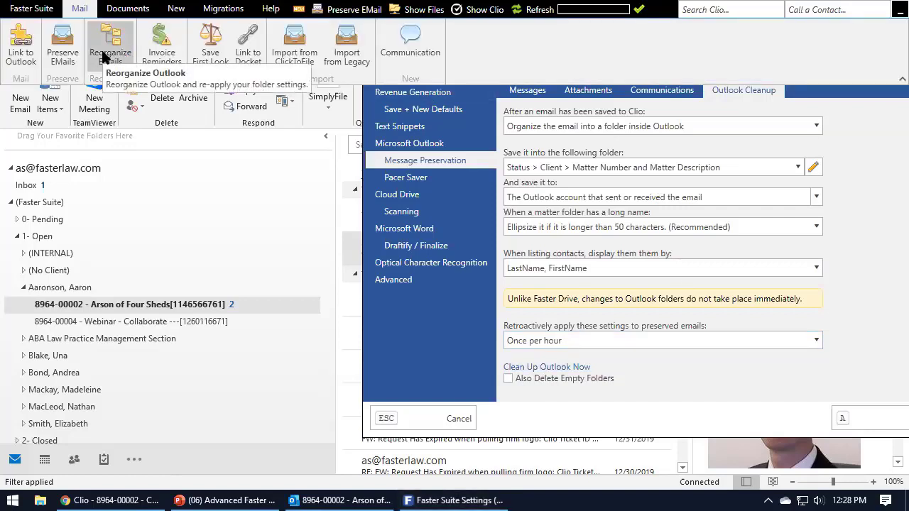
click(83, 15)
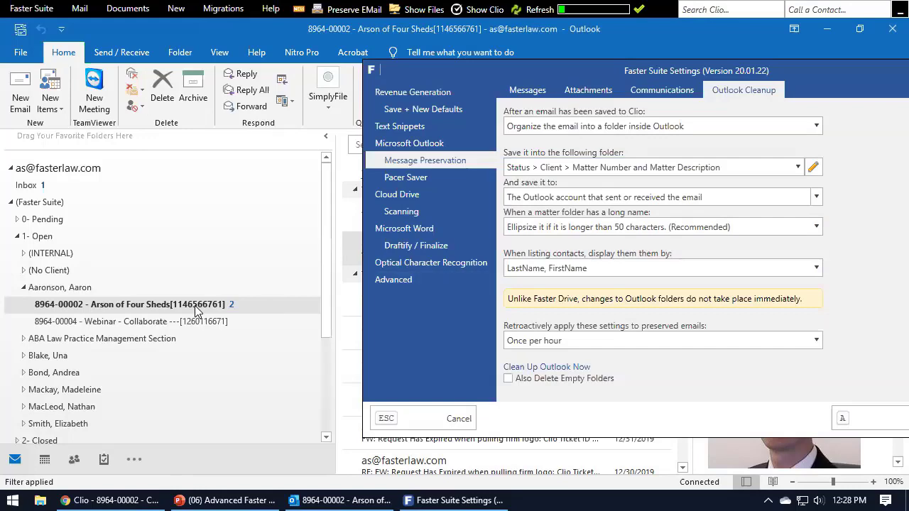
click(142, 305)
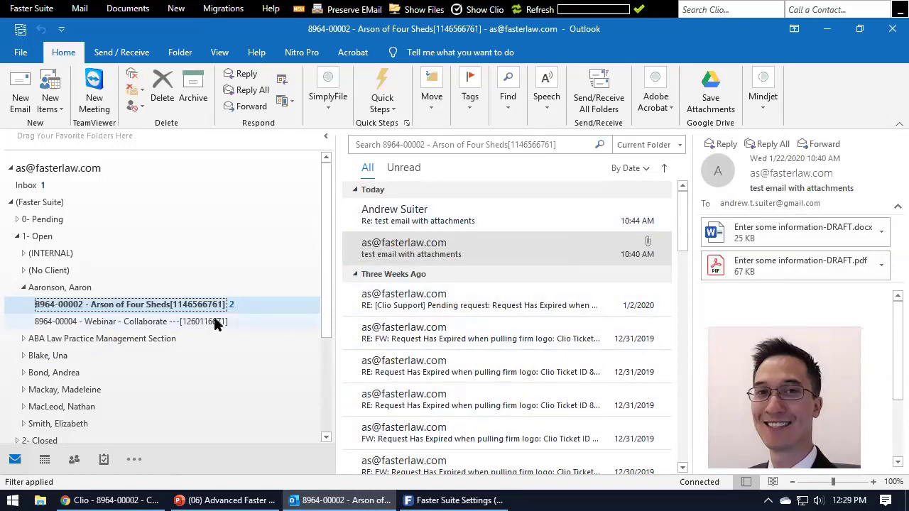
Enable 'Also Delete Empty Folders' and run Clean Up Outlook Now.
mouse_move(433, 495)
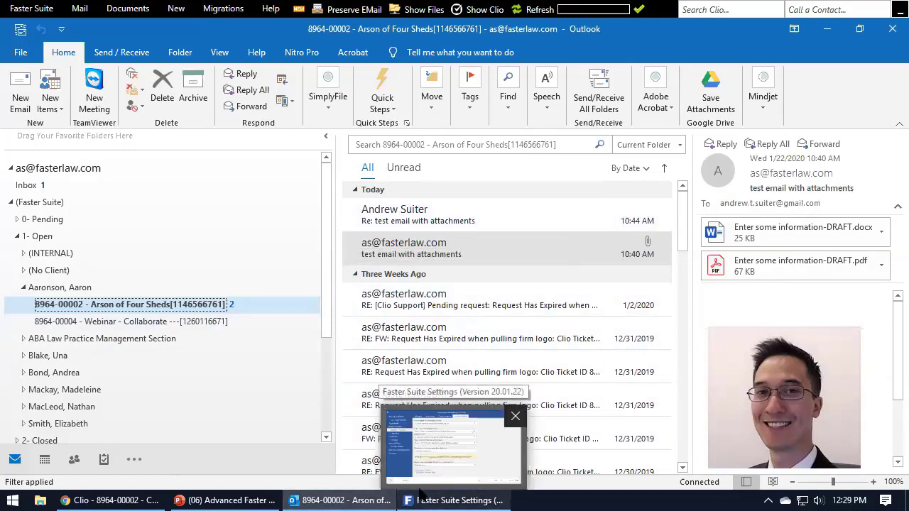
click(134, 307)
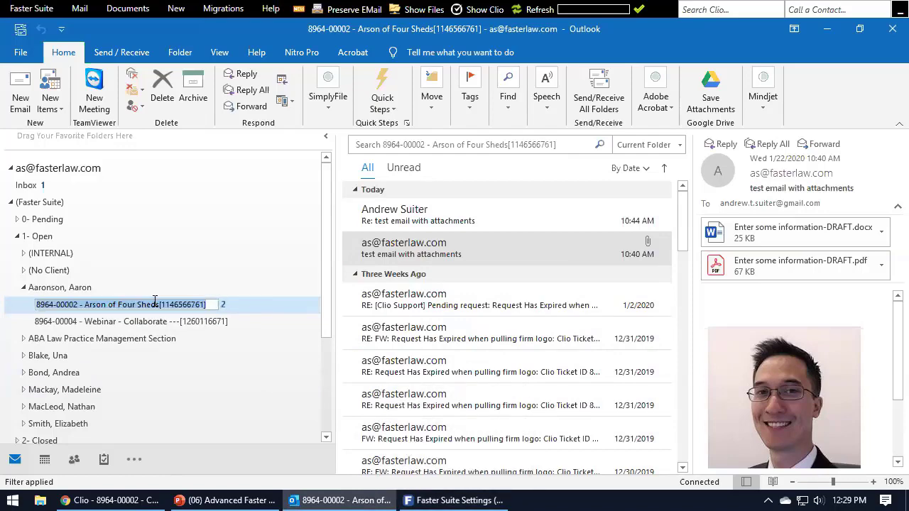
click(458, 499)
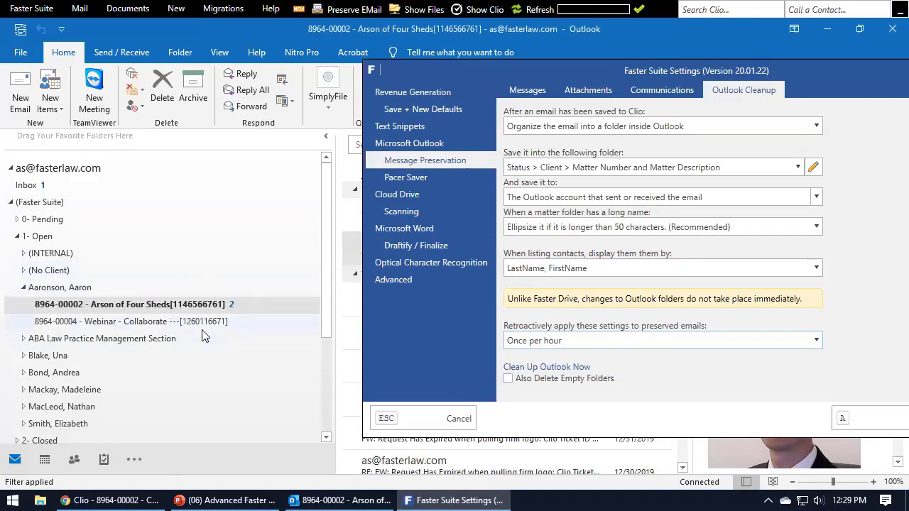
click(554, 385)
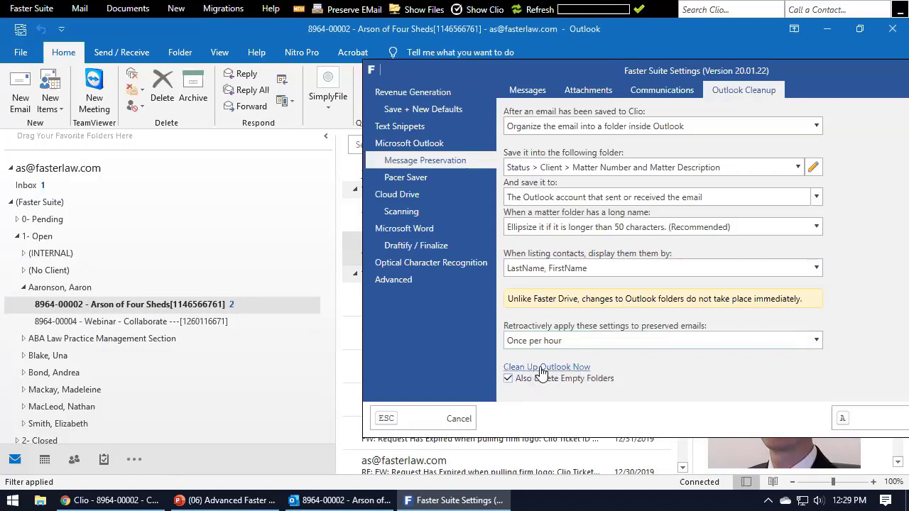
click(535, 367)
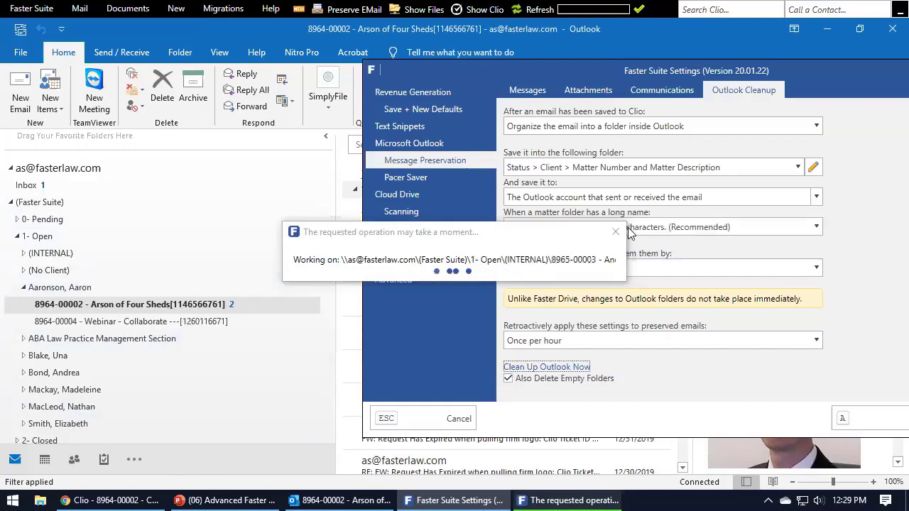
Start Mail > Reorganize EMails from the Faster Suite ribbon, then cancel the confirmation.
click(79, 8)
click(112, 47)
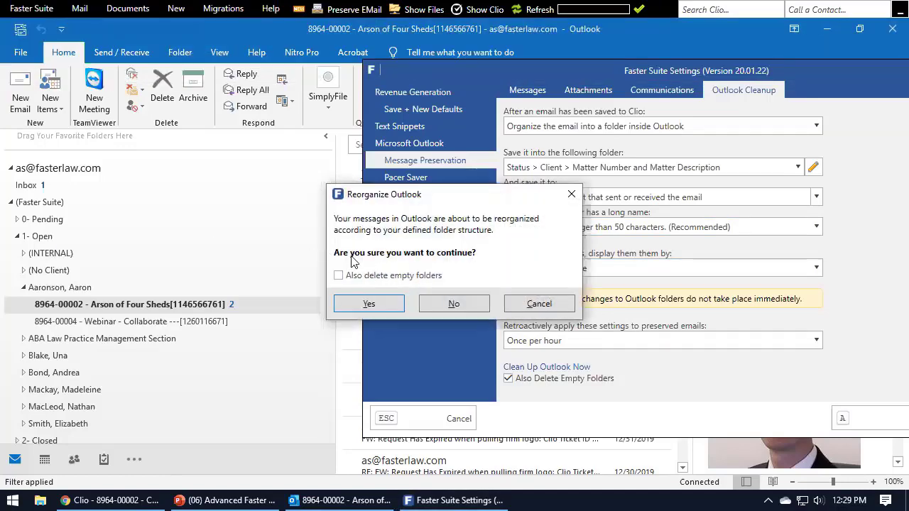
click(538, 304)
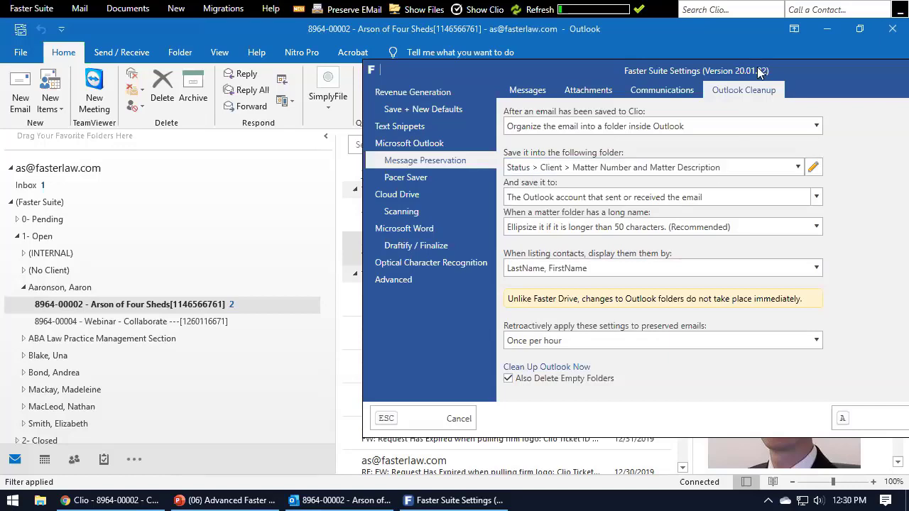
Collapse and re-expand the (Faster Suite) folder to show its 0- Pending, 1- Open and 2- Closed subfolders.
drag(761, 72, 673, 86)
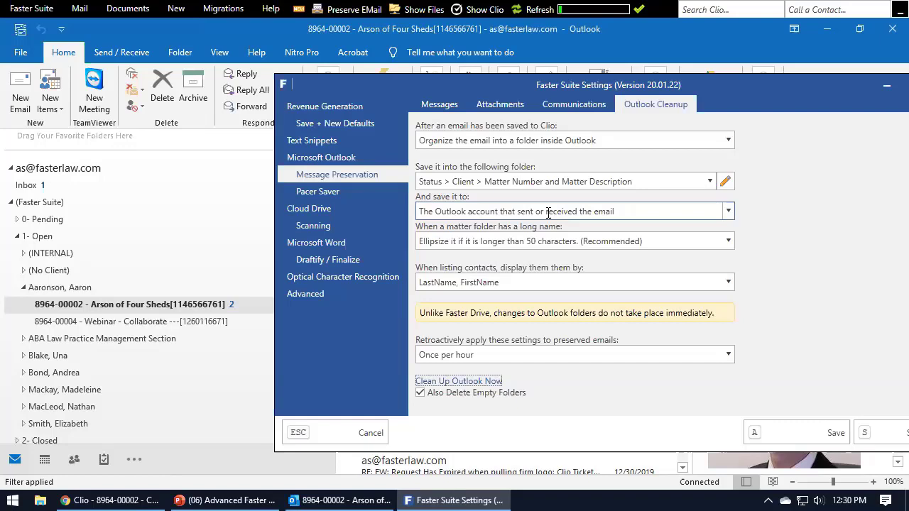
click(586, 26)
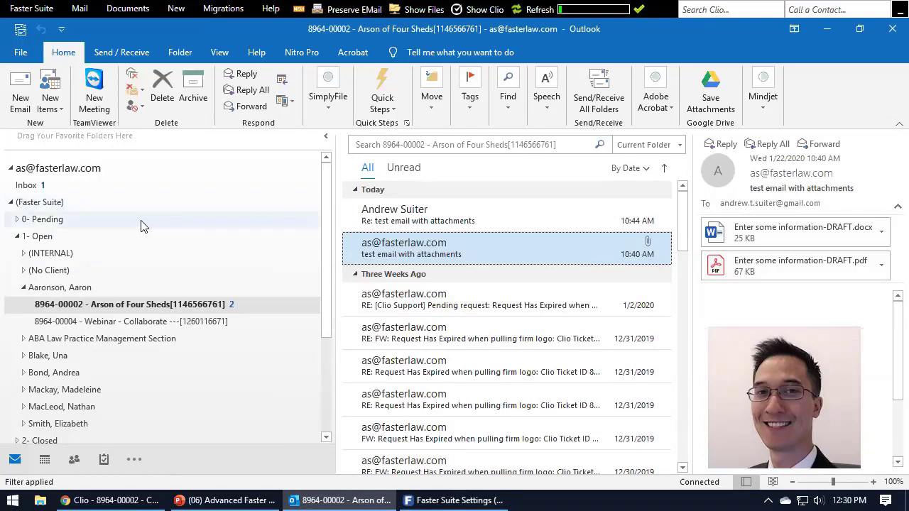
click(10, 202)
click(10, 203)
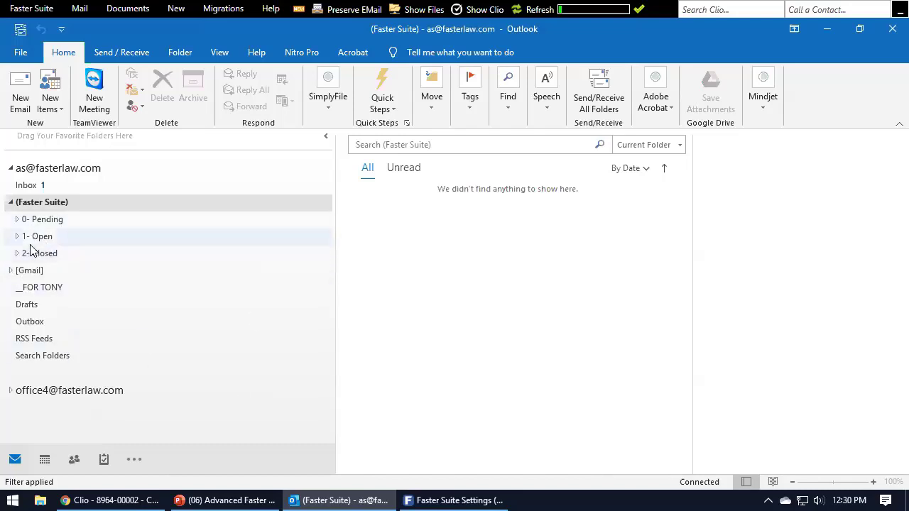
click(438, 495)
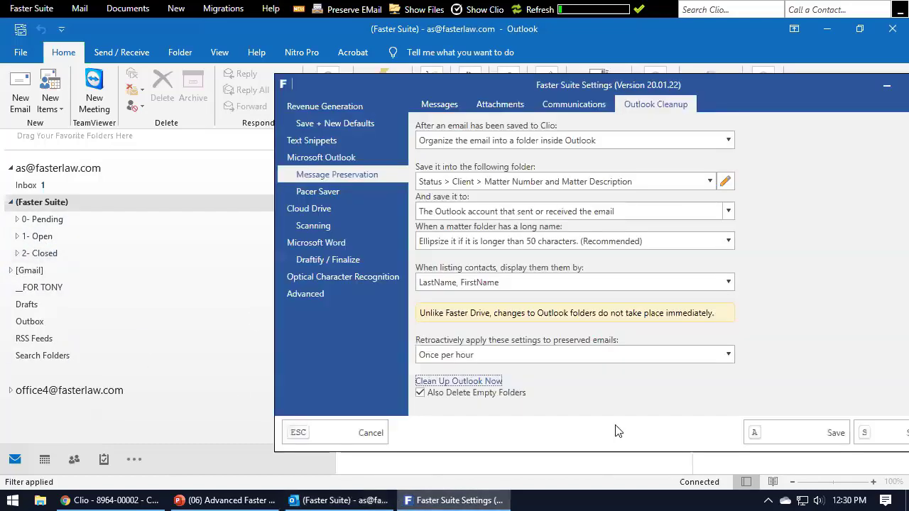
drag(747, 88, 730, 81)
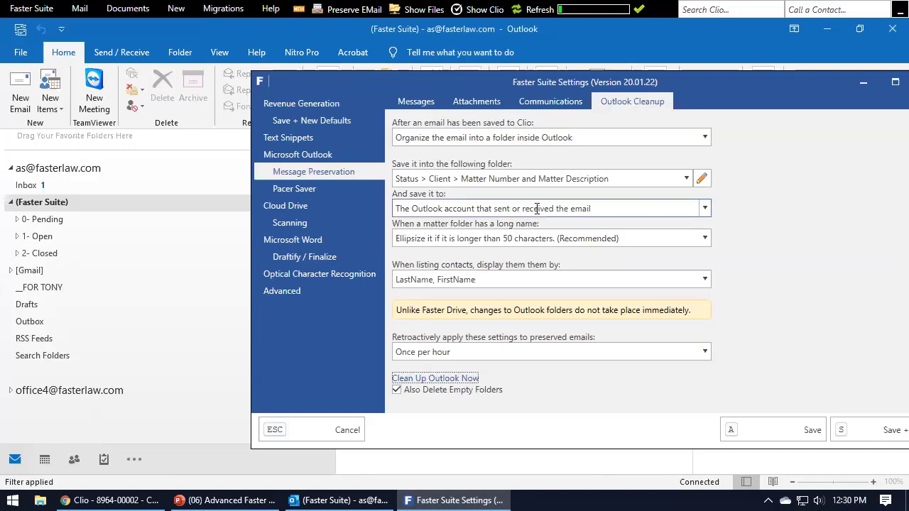
click(548, 30)
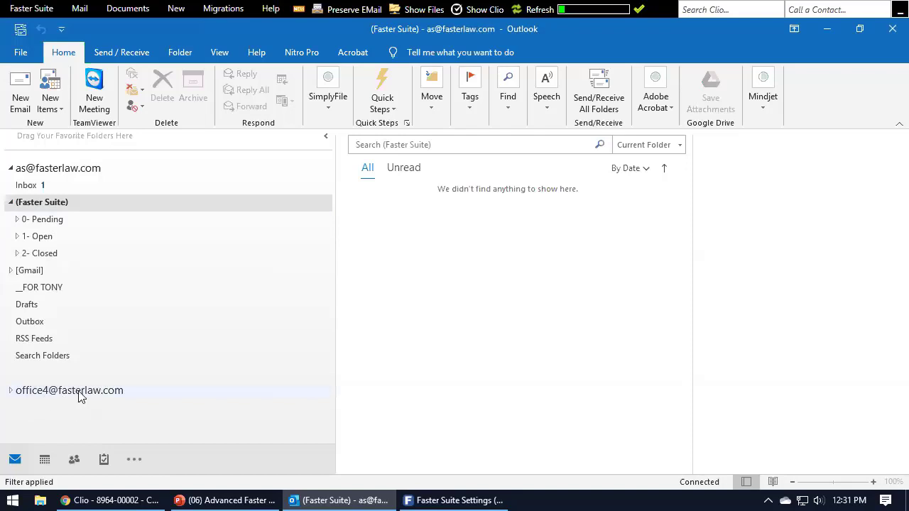
Review the 'And save it to' account list in Faster Suite Settings without changing it.
click(11, 390)
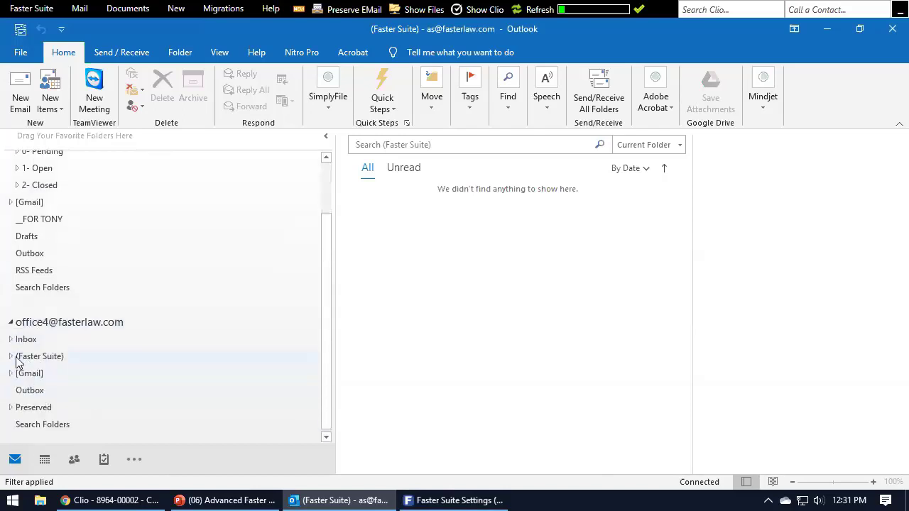
click(10, 324)
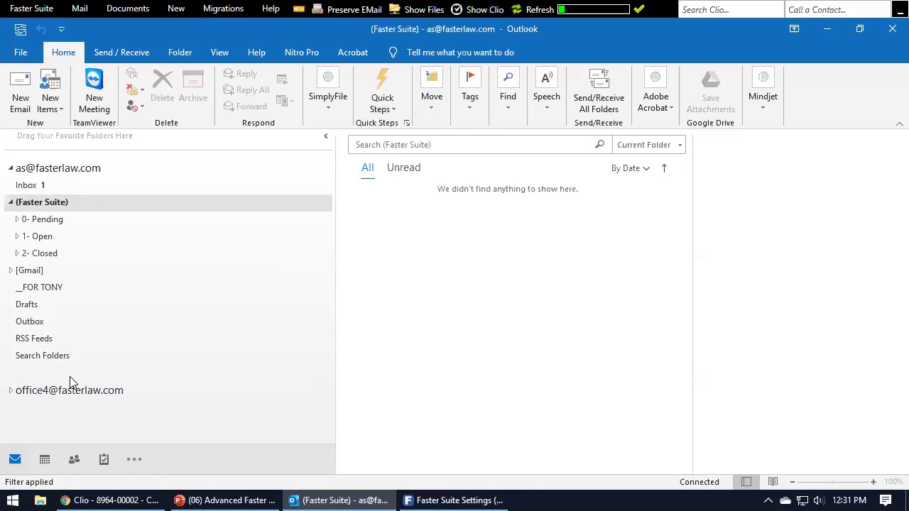
click(440, 500)
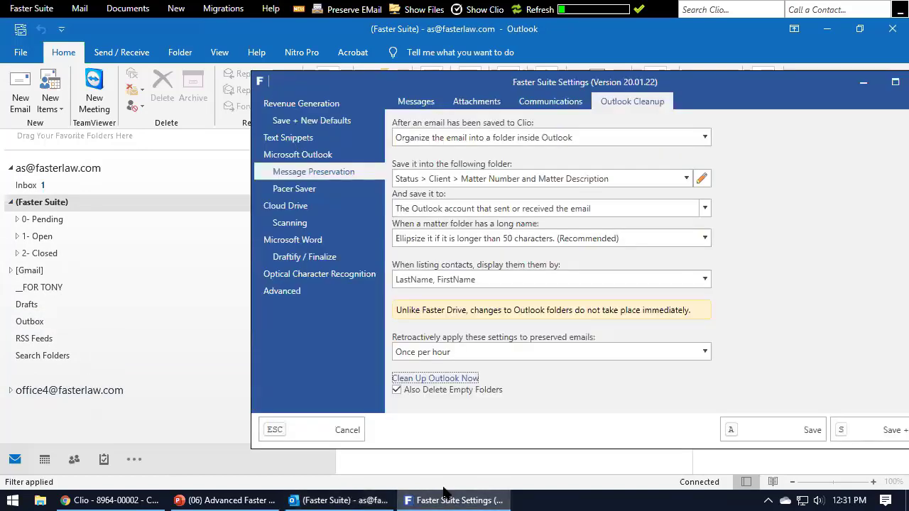
click(709, 213)
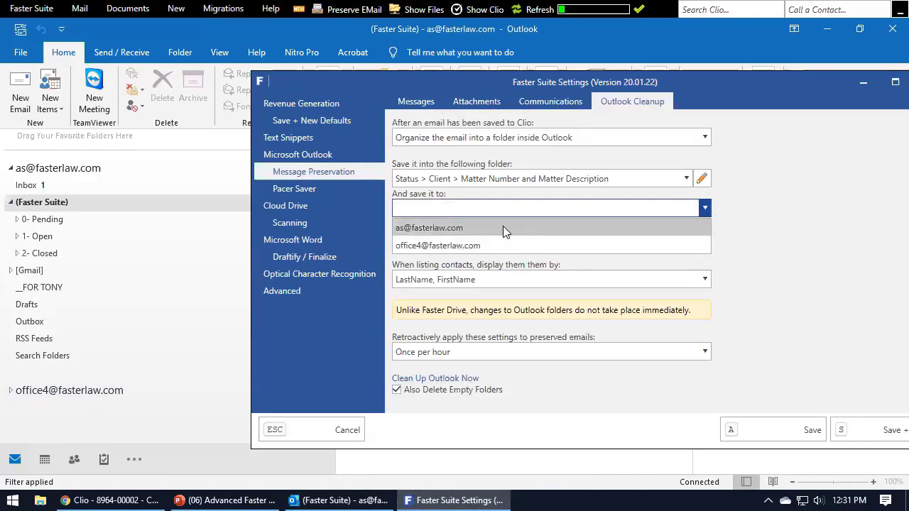
click(758, 206)
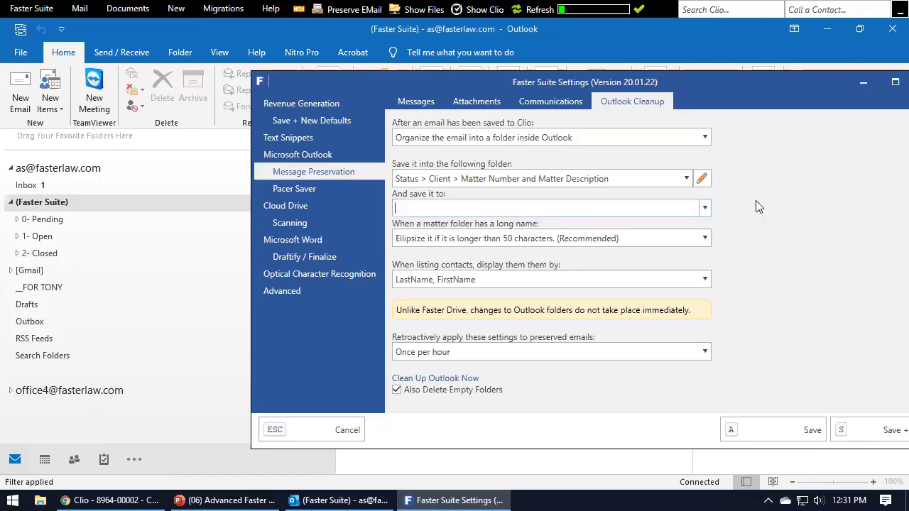
click(706, 209)
click(706, 209)
click(708, 209)
click(707, 208)
click(707, 208)
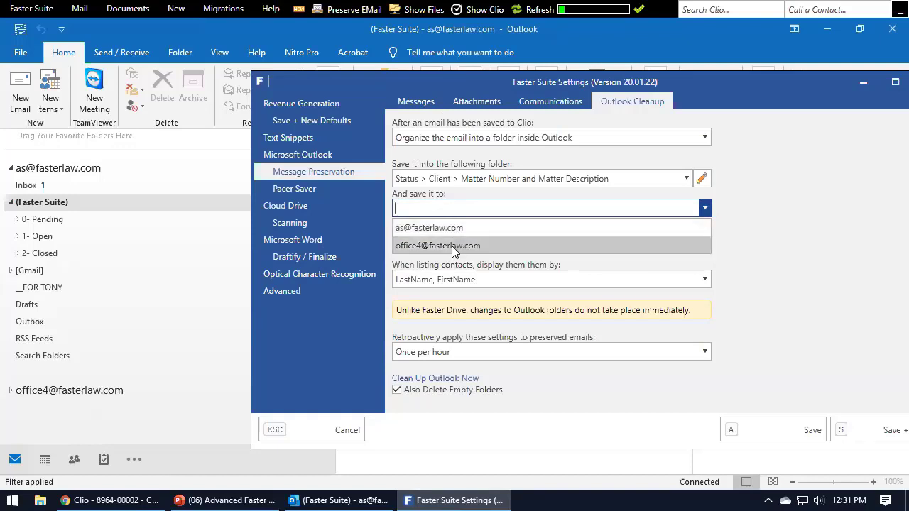
click(795, 224)
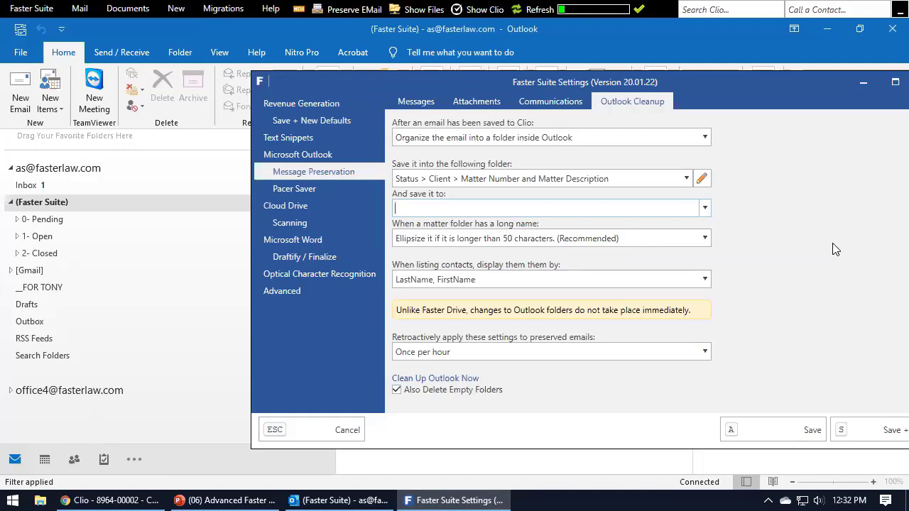
Narrow Outlook's folder pane and open File > Info for the mail account.
right_click(238, 355)
click(334, 414)
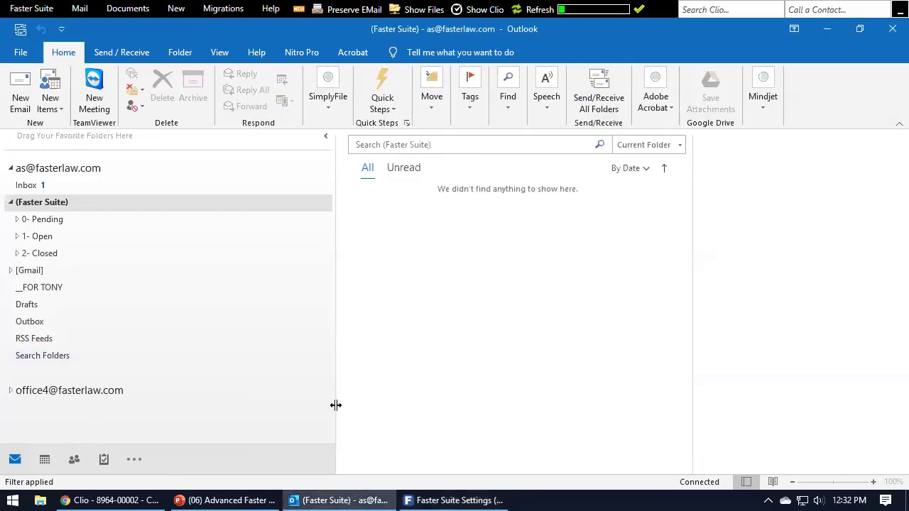
drag(336, 406, 166, 414)
click(21, 52)
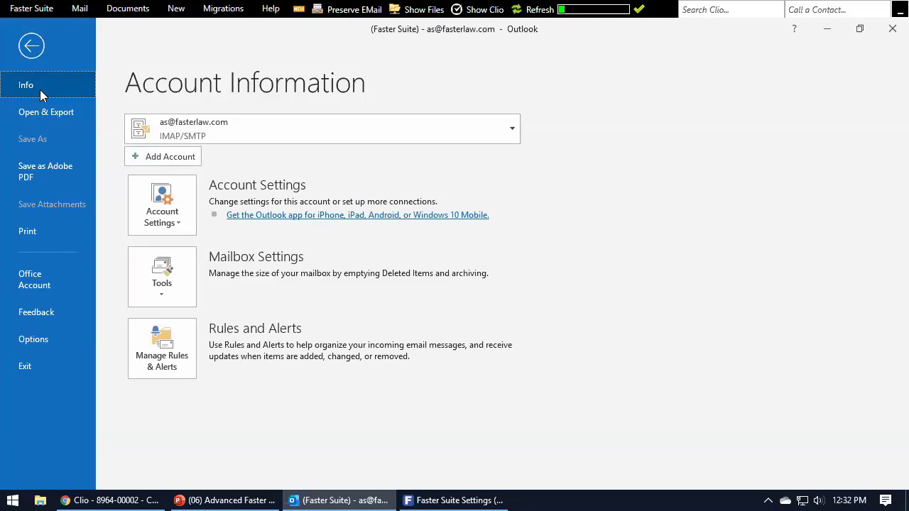
Choose Add Account on the Info page to bring up the new email account dialog.
click(158, 157)
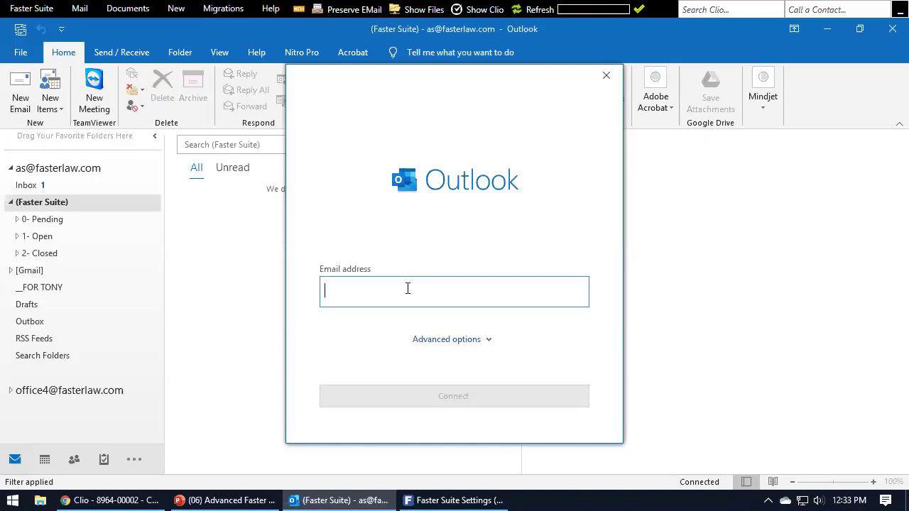
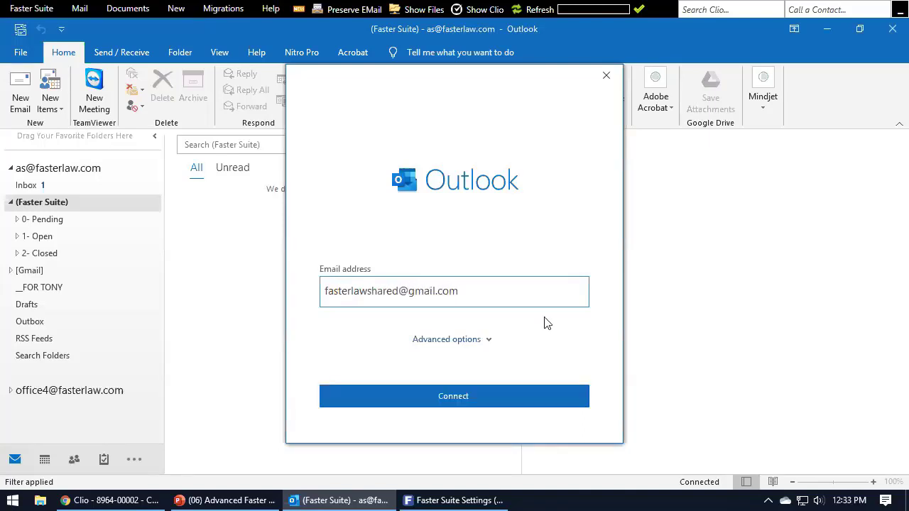
Enter the shared Gmail address, connect, and correct the Google sign-in address.
click(466, 397)
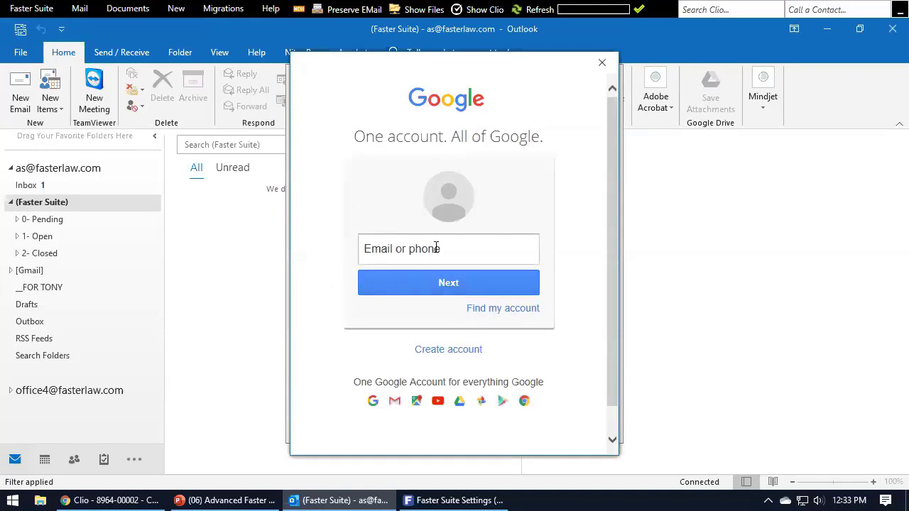
click(437, 246)
text(@fasterlaw.com)
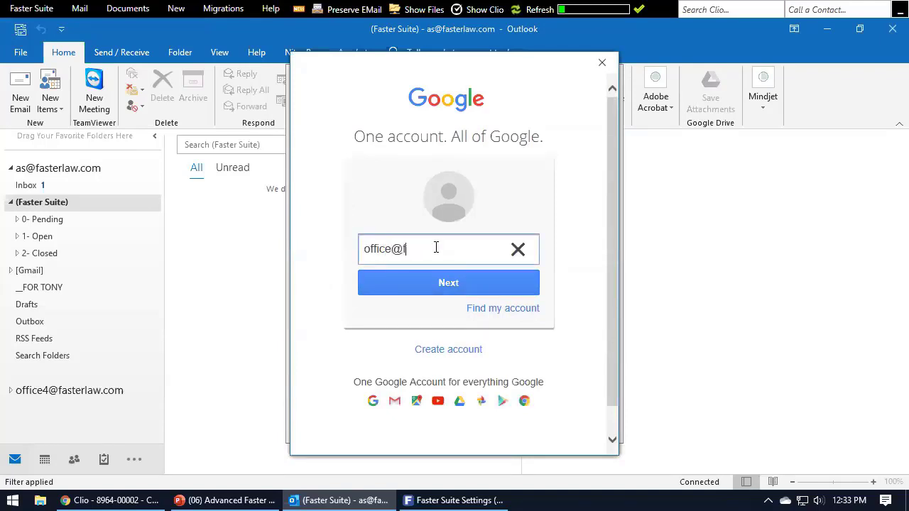
key(BackSpace)
key(BackSpace)
key(BackSpace)
text(com)
click(492, 286)
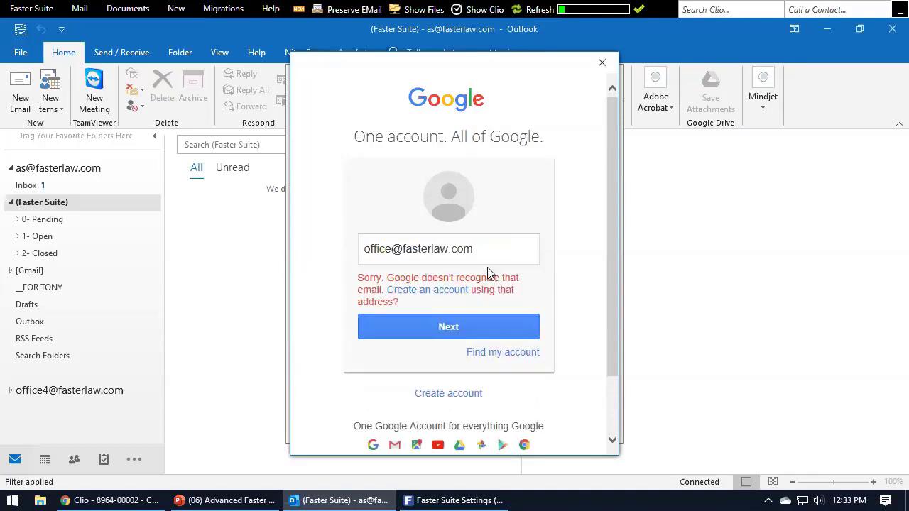
drag(476, 250, 138, 267)
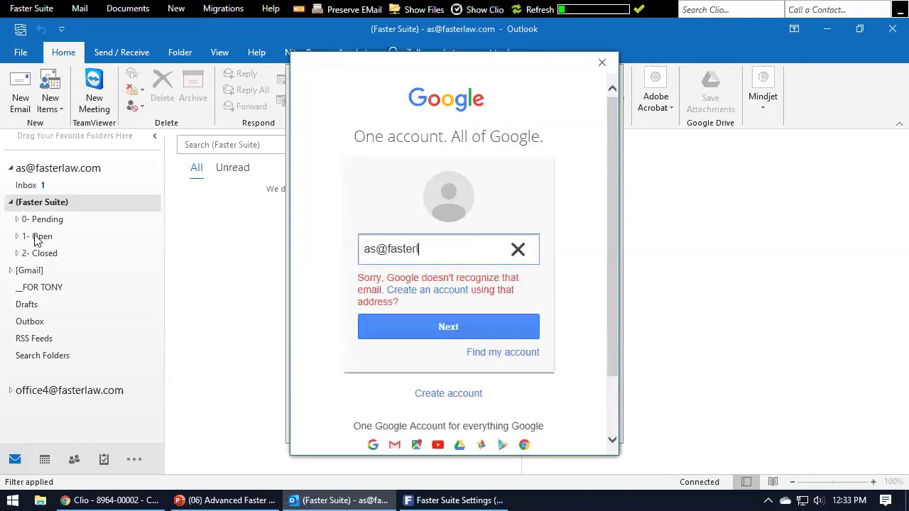
click(428, 327)
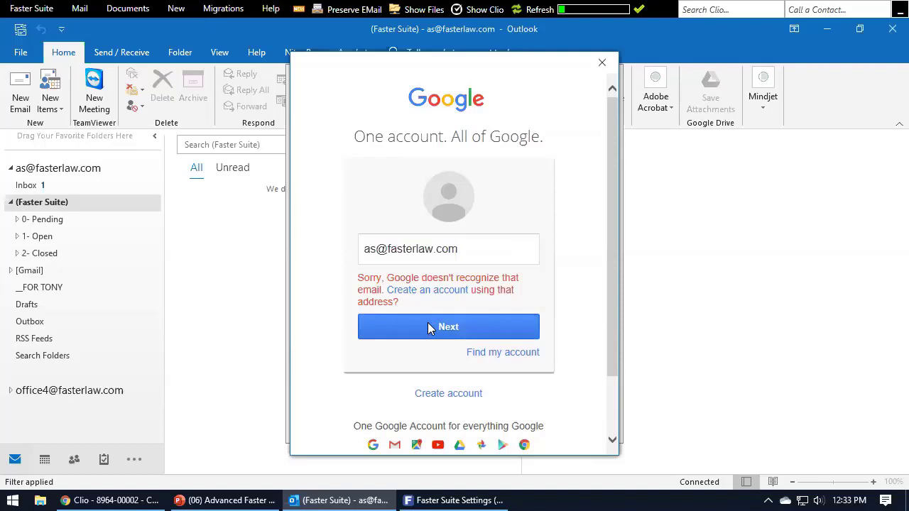
Sign in with the account password, allow Microsoft access, then close the IMAP account settings.
click(427, 291)
text(••••••••••)
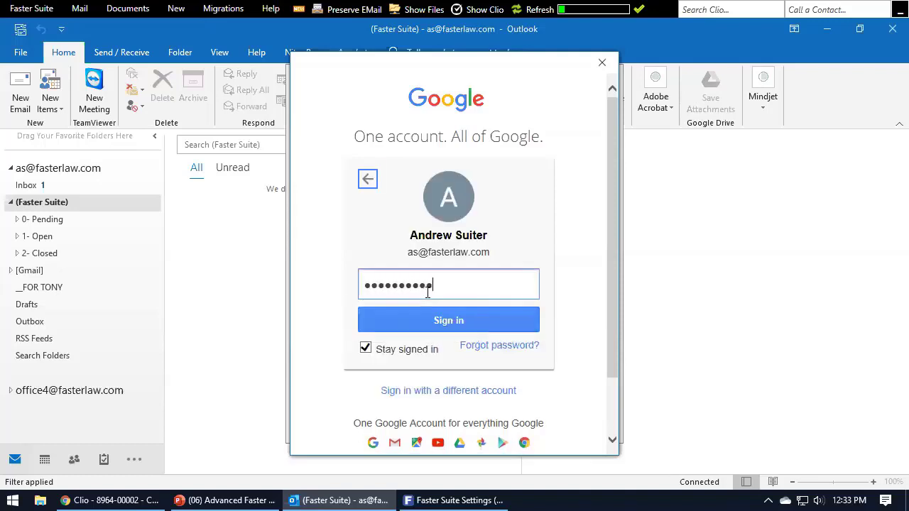
text(••)
key(Return)
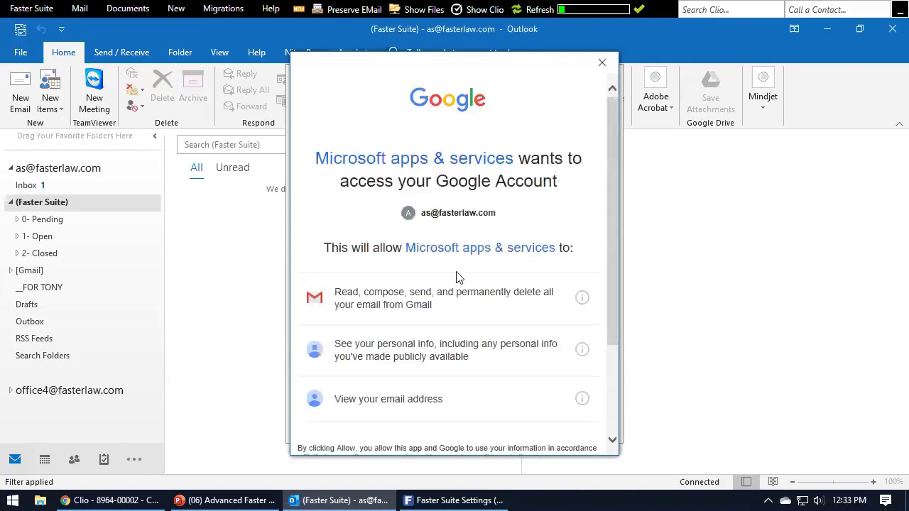
scroll(456, 277, down, 3)
click(534, 375)
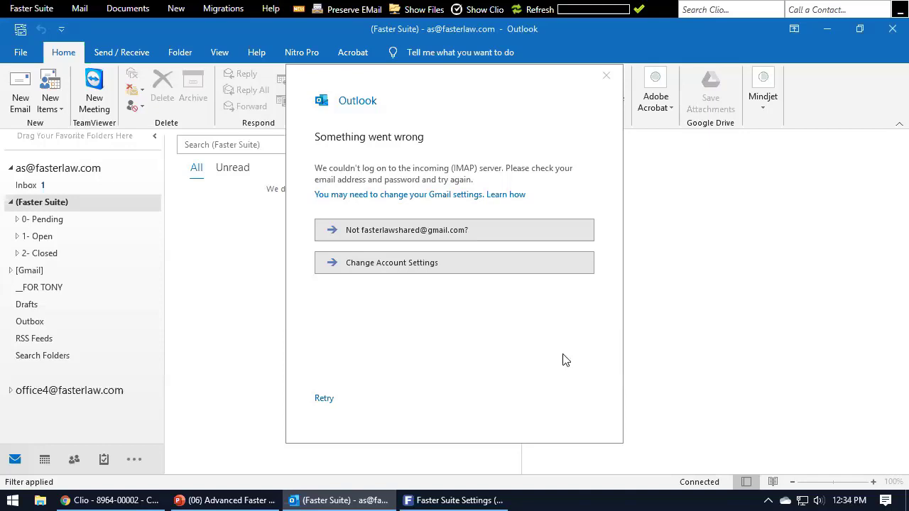
click(384, 264)
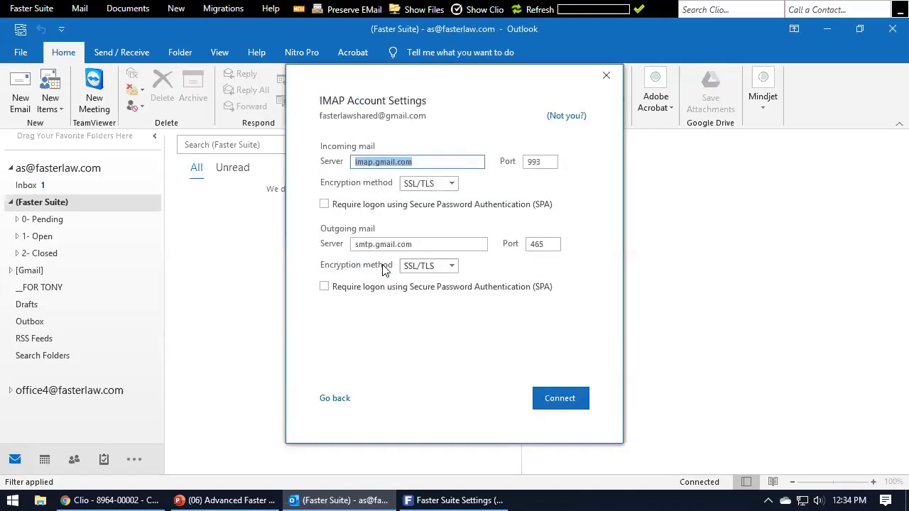
click(605, 76)
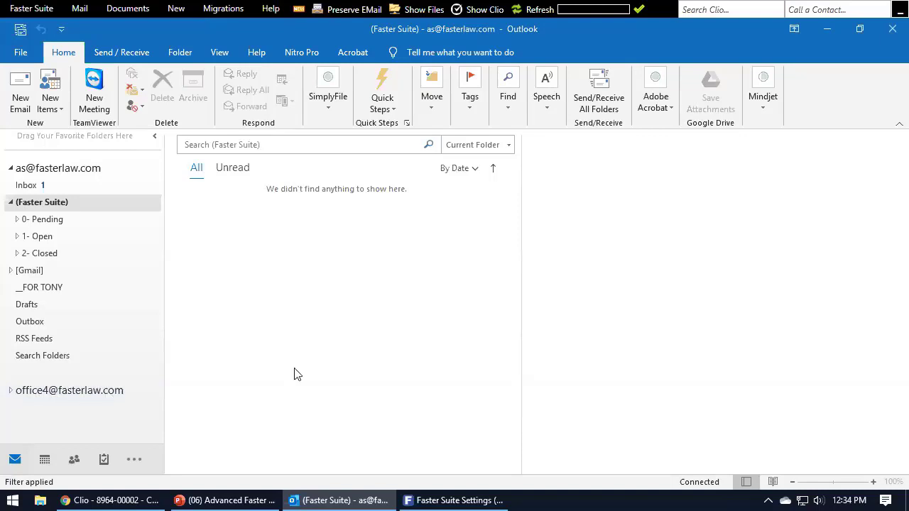
Choose the office4 account under 'And save it to', save the settings, and show the Inbox.
click(442, 499)
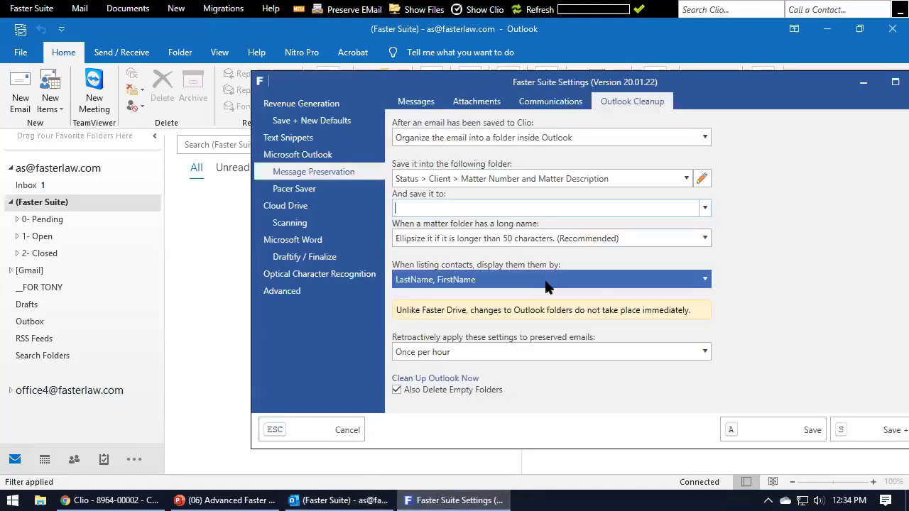
click(703, 207)
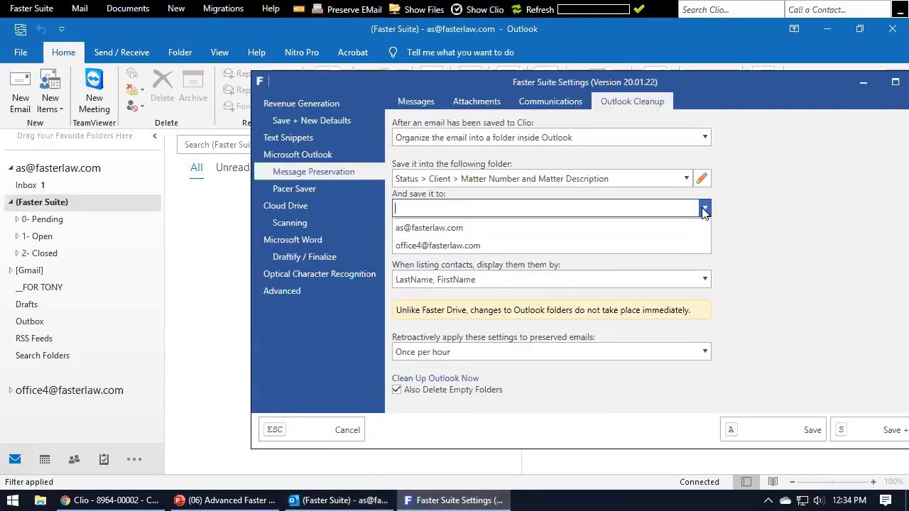
click(407, 245)
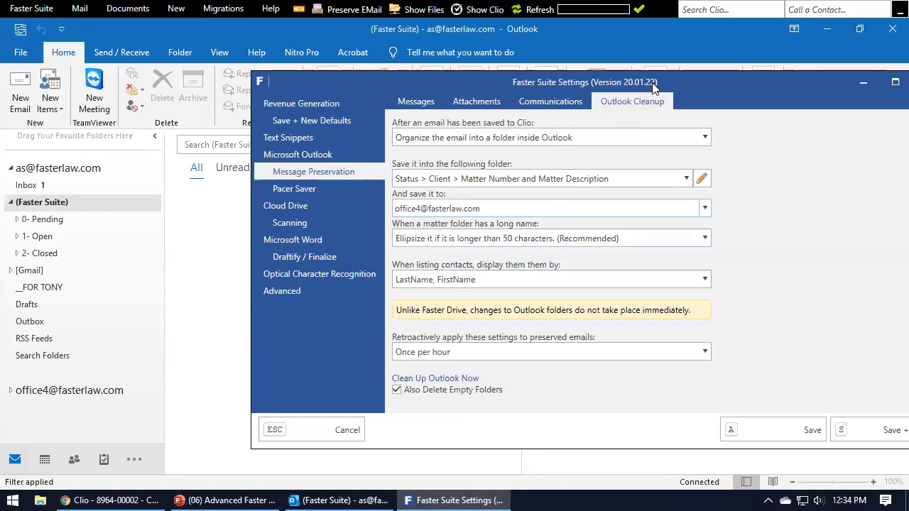
drag(651, 83, 588, 85)
click(700, 420)
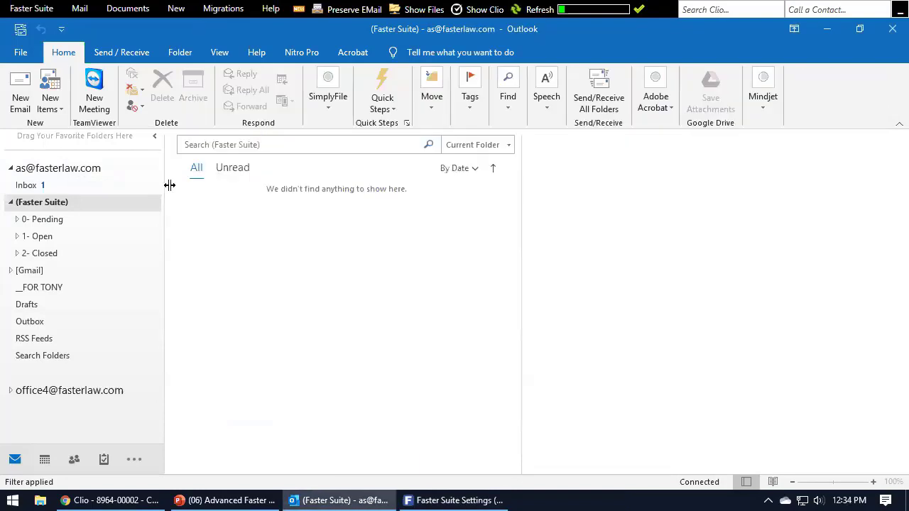
click(57, 185)
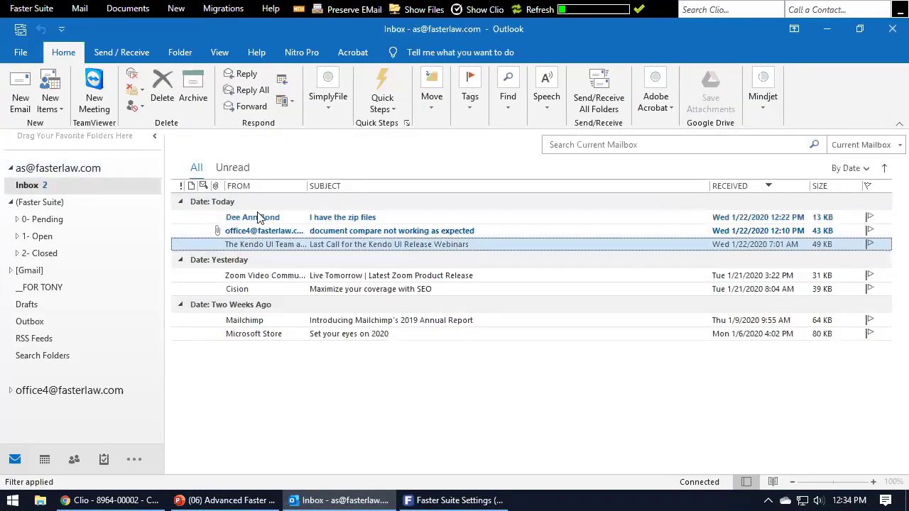
Preserve the Mailchimp announcement email to the Arson of Four Sheds matter.
click(380, 335)
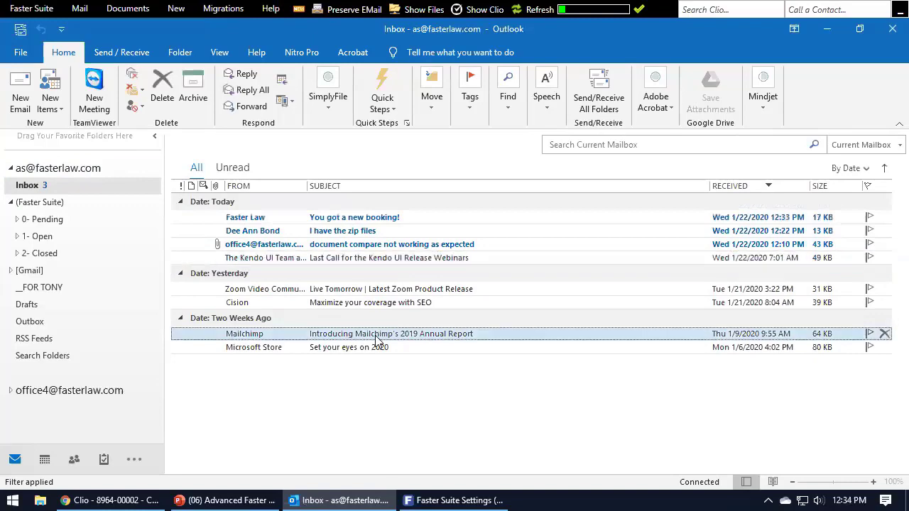
click(336, 15)
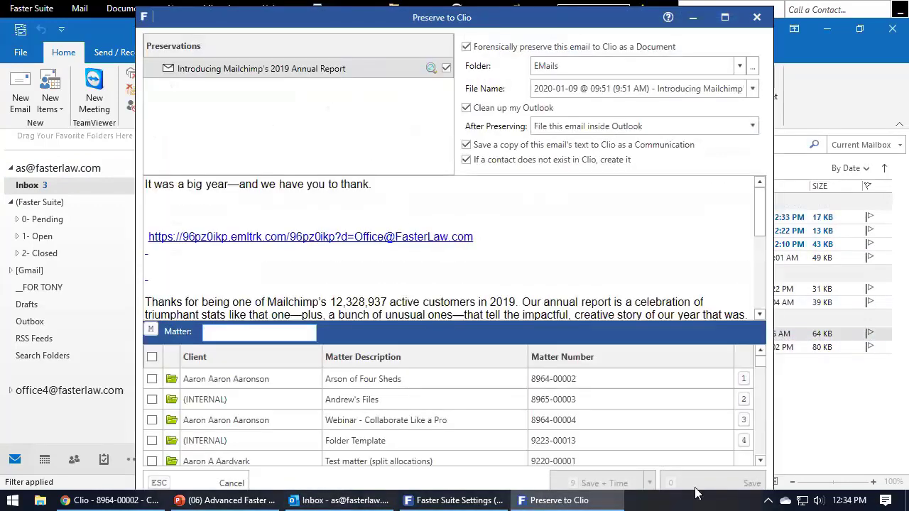
click(152, 379)
click(751, 482)
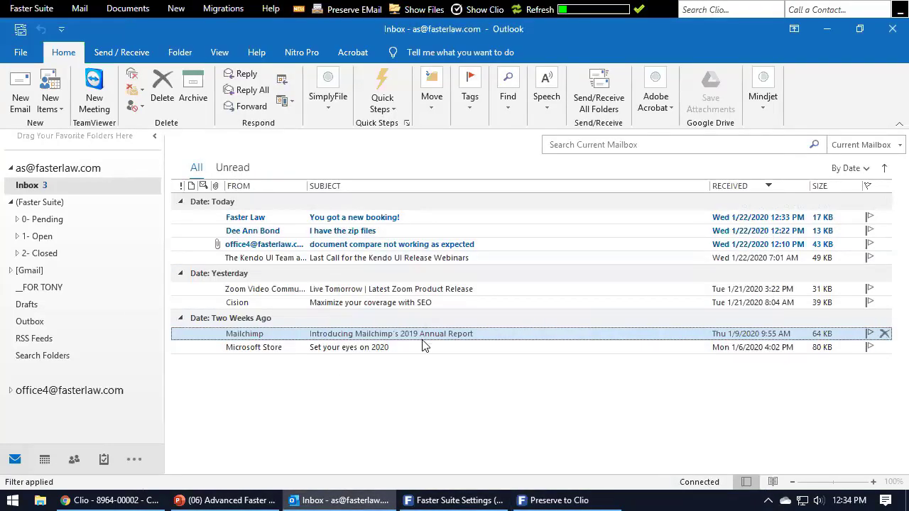
Open the second account's (Faster Suite) > 1- Open matter folder, then bring settings back.
click(10, 390)
click(12, 357)
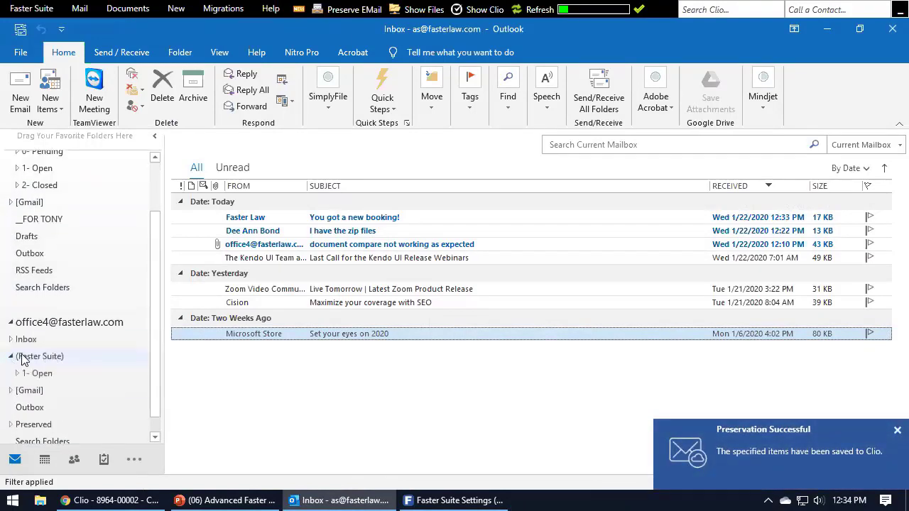
click(17, 374)
click(24, 390)
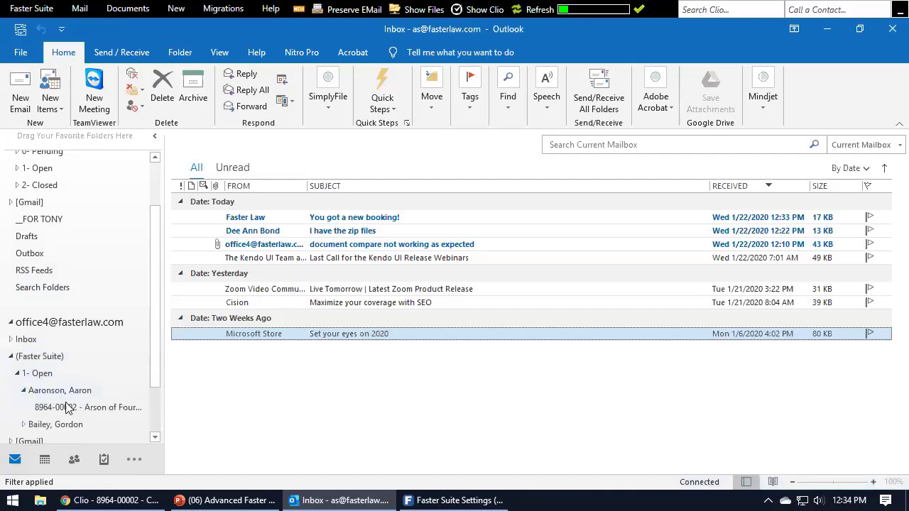
click(64, 409)
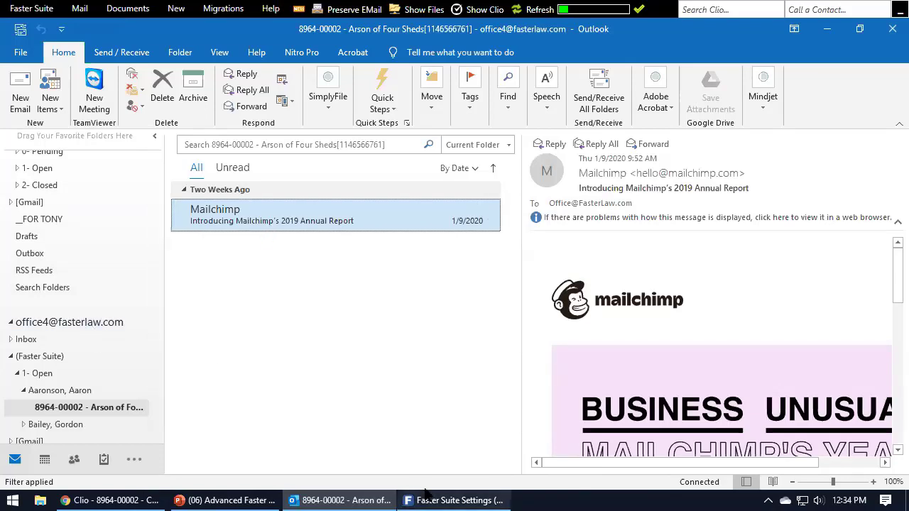
click(447, 500)
drag(515, 85, 638, 87)
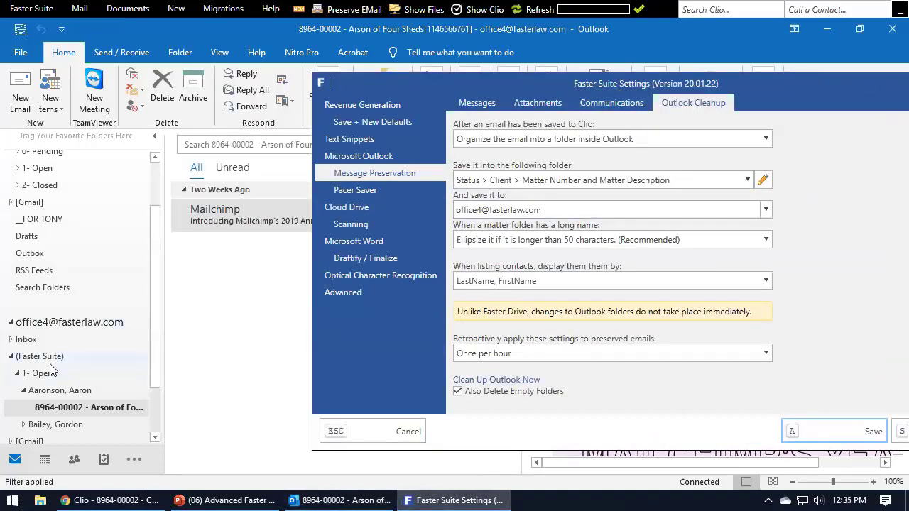
Show the Microsoft Outlook Prompting tab in Faster Suite Settings.
scroll(82, 355, up, 2)
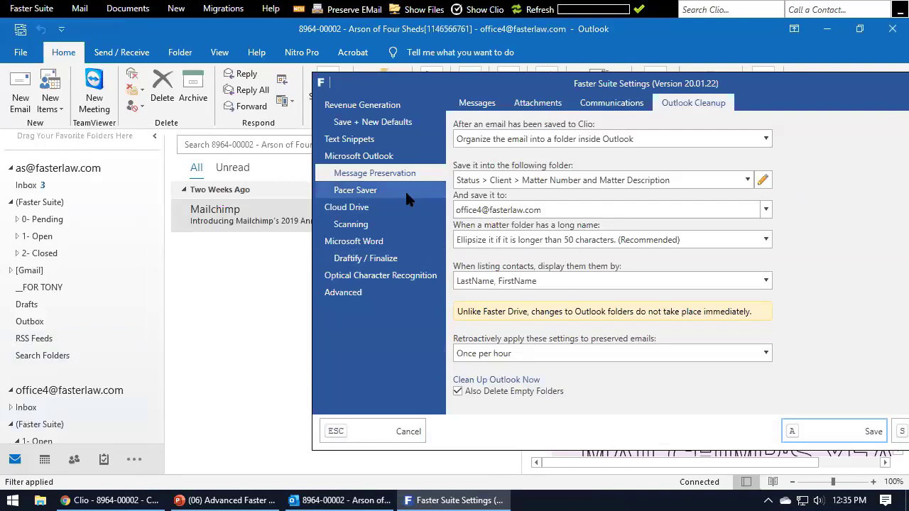
click(389, 156)
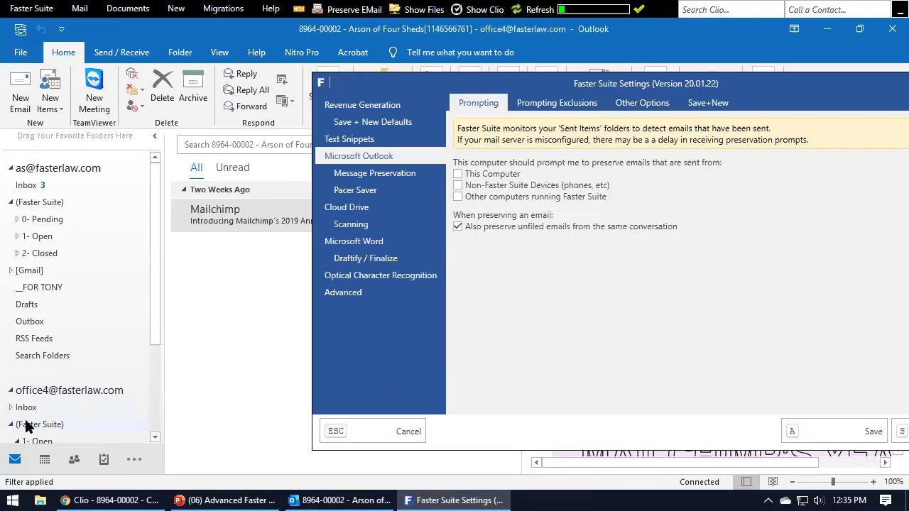
Compare the Prompting Exclusions lists with the prompting options and bring the settings window fully into view.
click(580, 107)
click(477, 100)
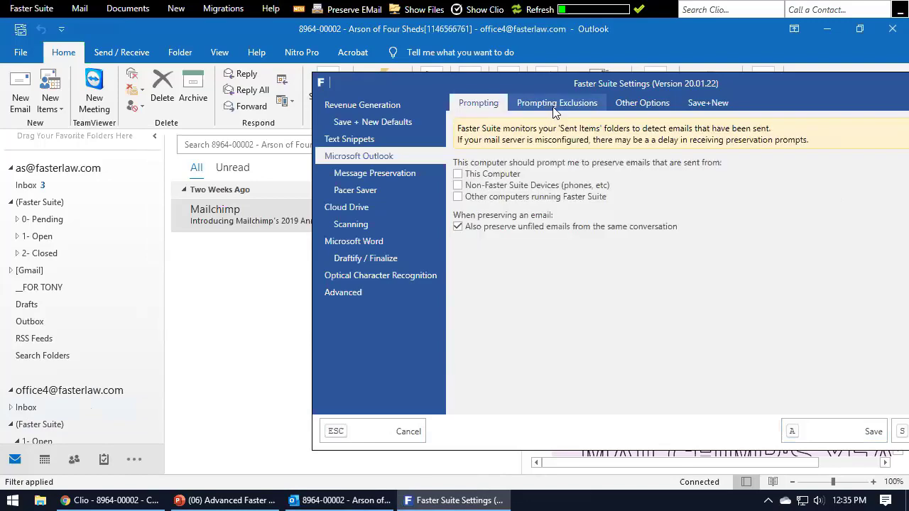
click(554, 108)
click(479, 103)
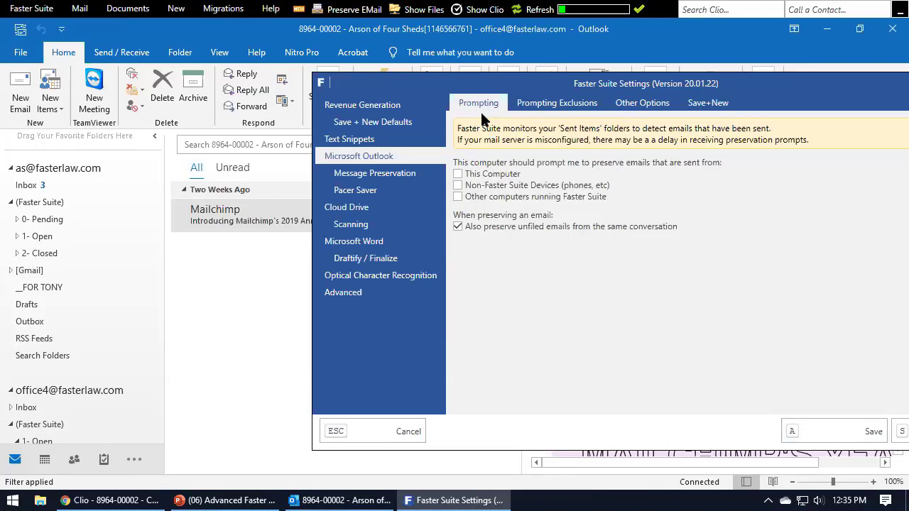
click(538, 107)
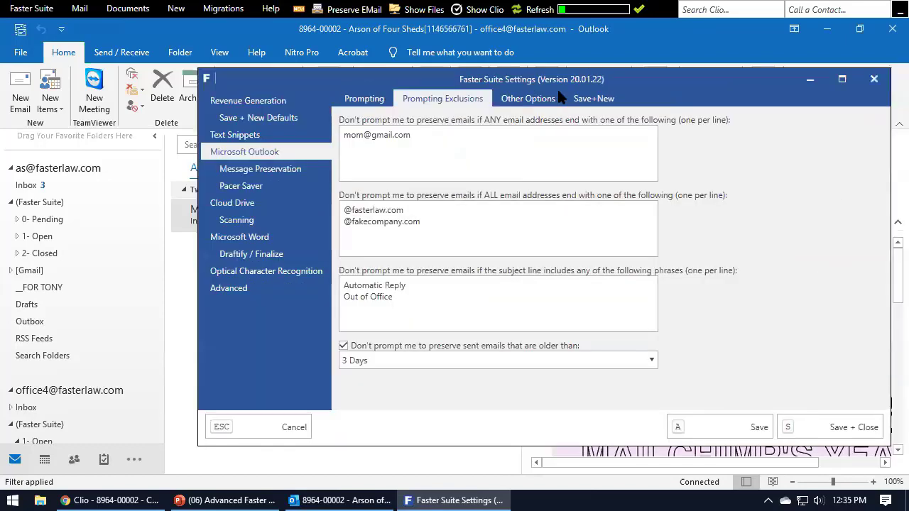
drag(639, 89, 525, 85)
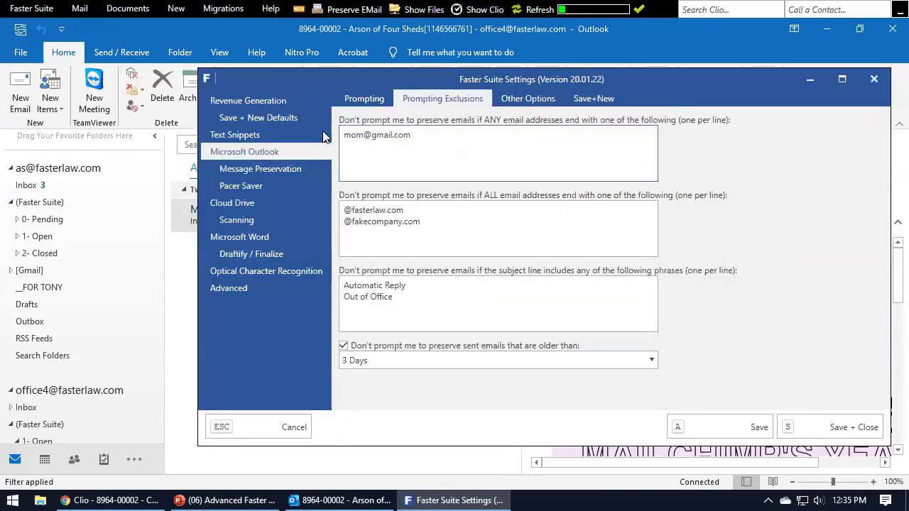
In Message Preservation, delete the fixed mailbox account from the 'And save it to' field.
click(271, 168)
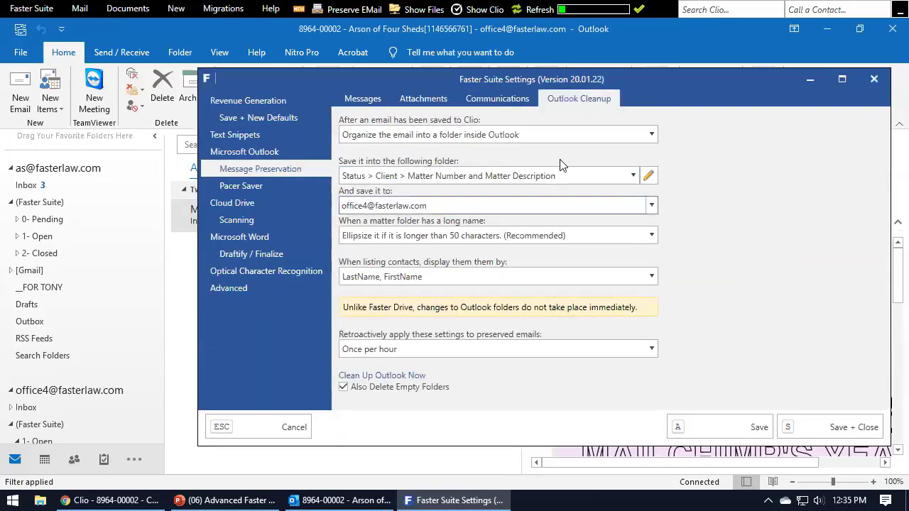
click(652, 206)
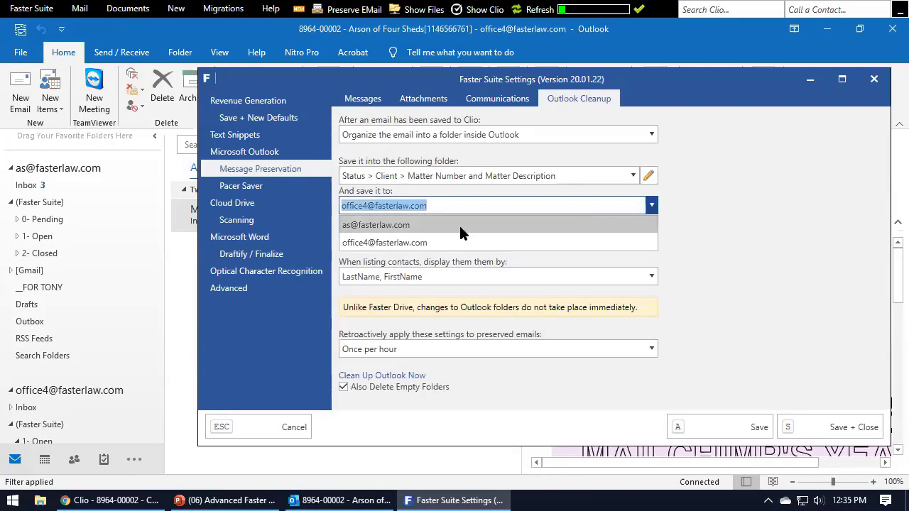
click(692, 200)
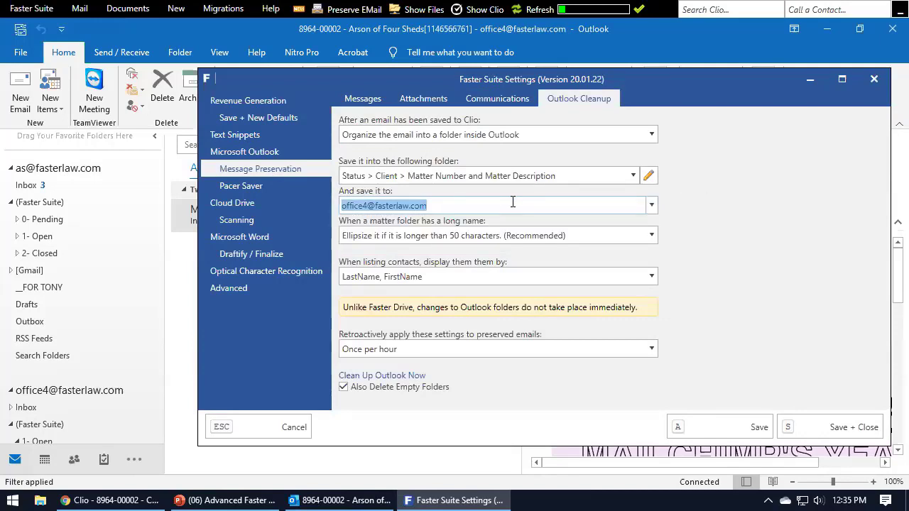
click(651, 205)
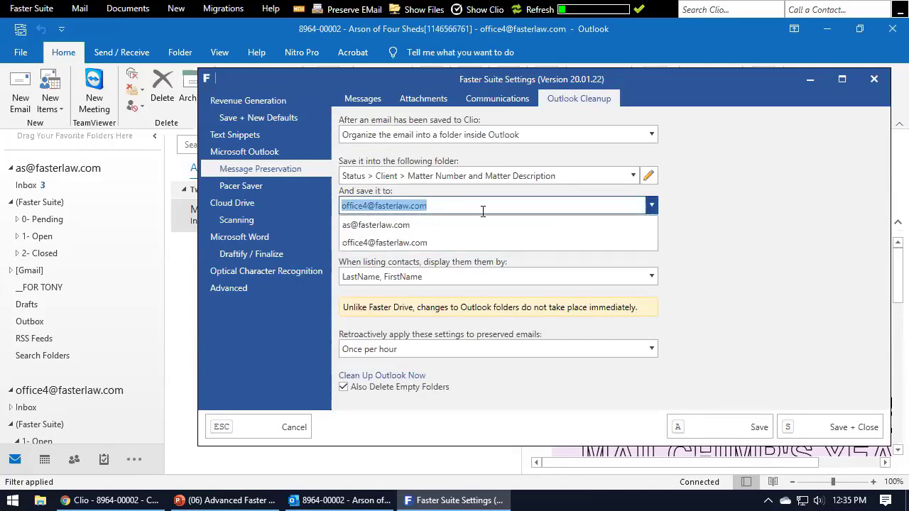
click(697, 214)
drag(555, 210, 149, 214)
key(Delete)
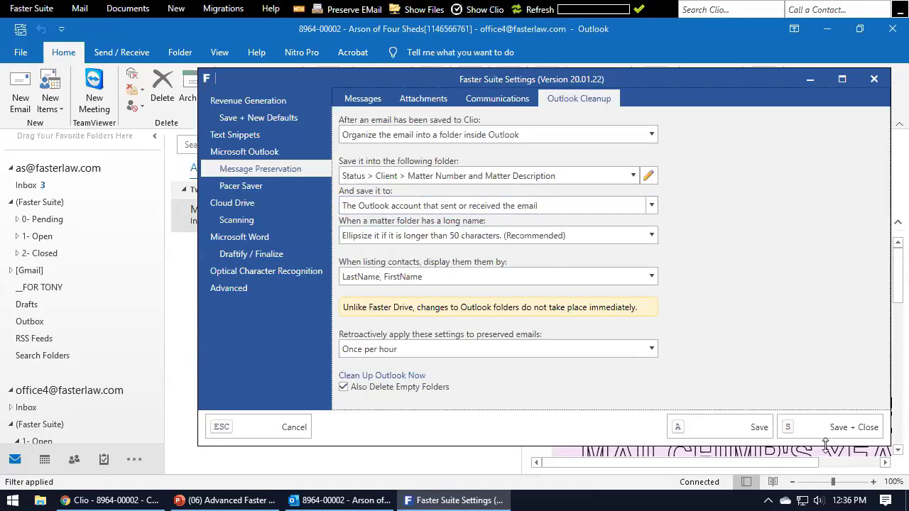
Save + Close the Faster Suite settings and bring the Episode 6 training slides to the front.
click(874, 80)
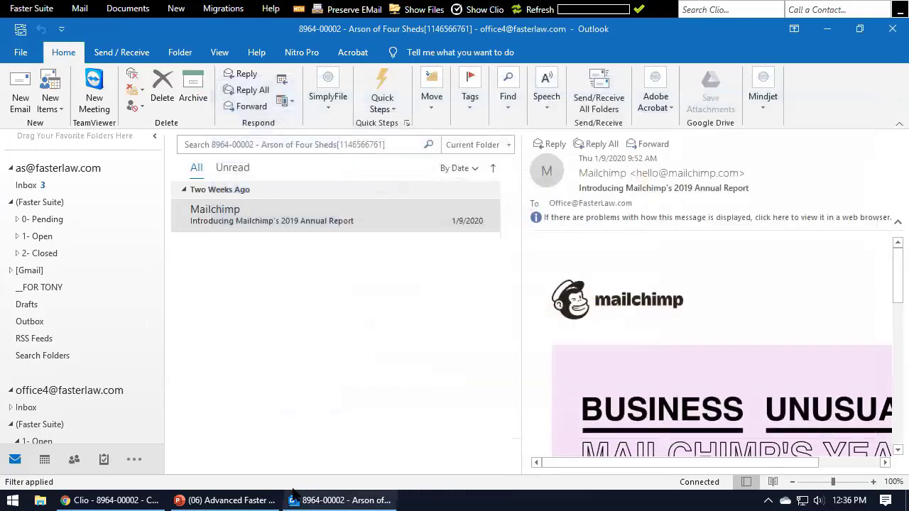
click(221, 500)
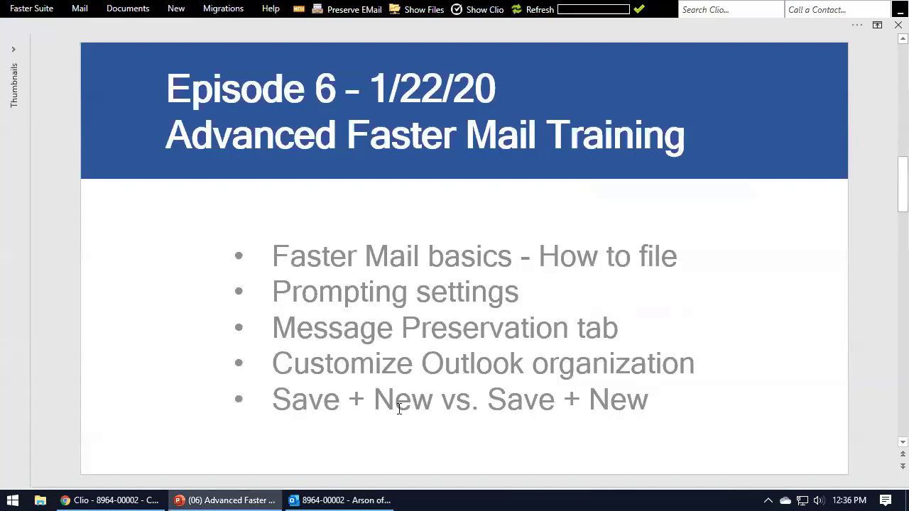
Reopen Faster Suite Settings and look over the Time Entry Defaults under Save + New Defaults.
click(31, 9)
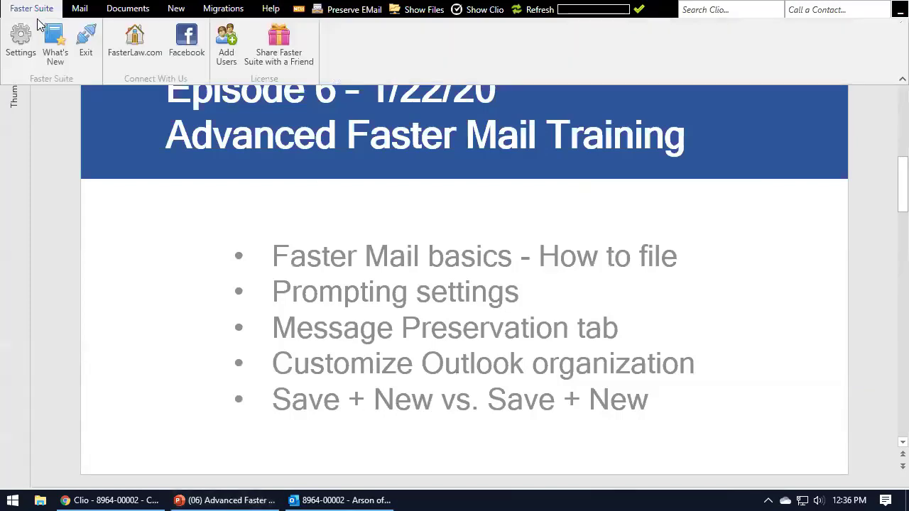
click(29, 43)
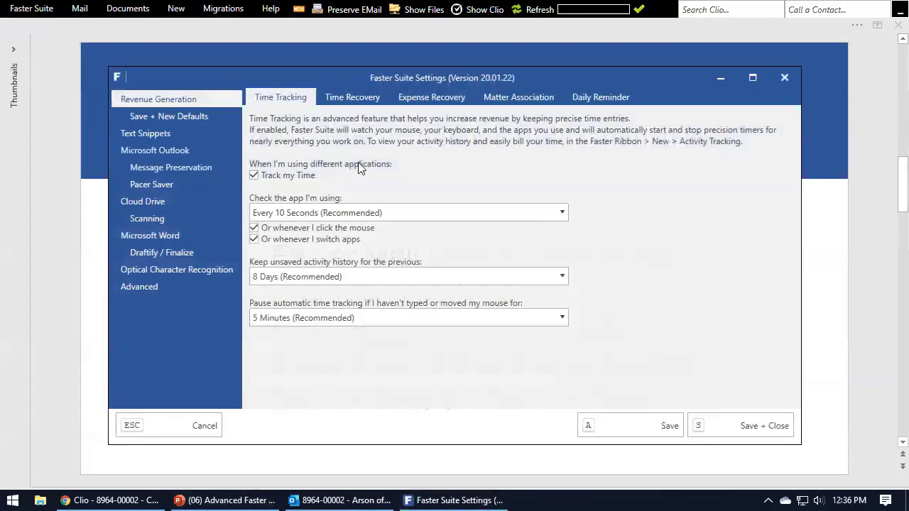
click(149, 118)
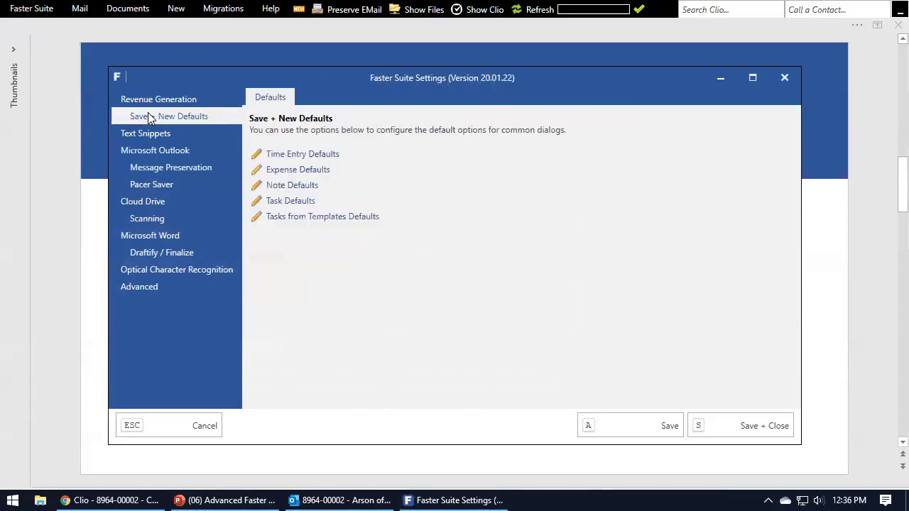
click(303, 155)
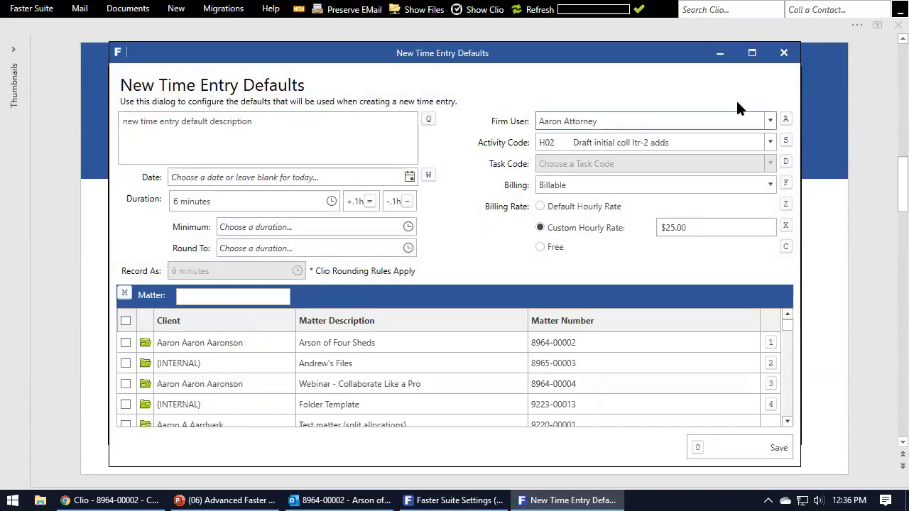
click(784, 52)
On the Microsoft Outlook Save+New tab, highlight the default subject and message lines, then return to Save + New Defaults.
click(177, 153)
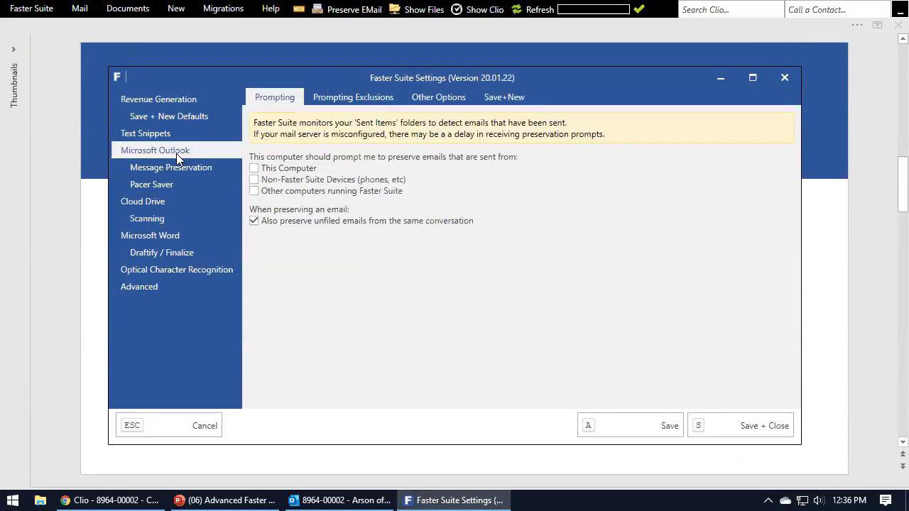
click(504, 97)
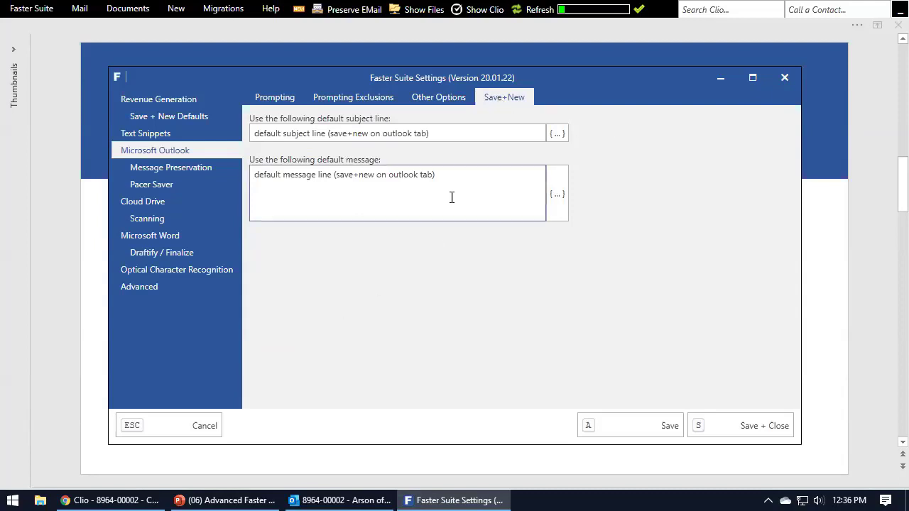
drag(455, 132, 222, 137)
click(473, 192)
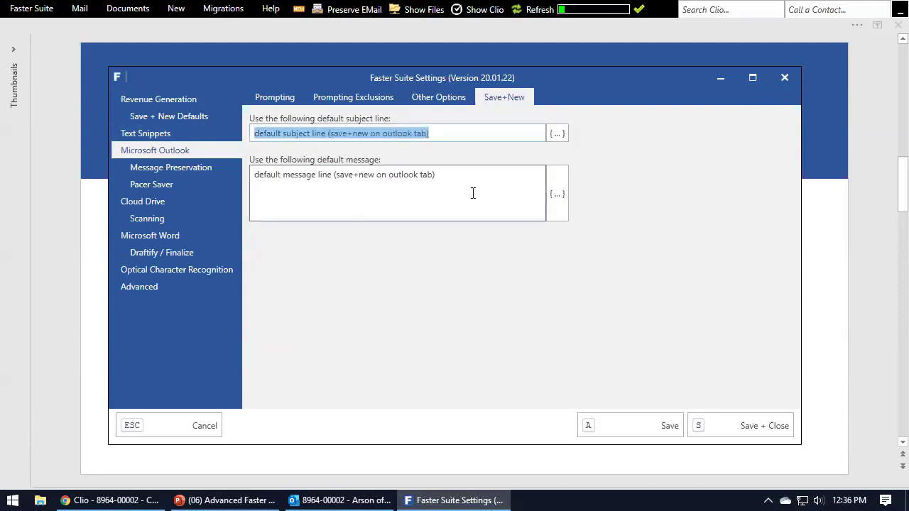
drag(483, 193, 209, 201)
click(416, 179)
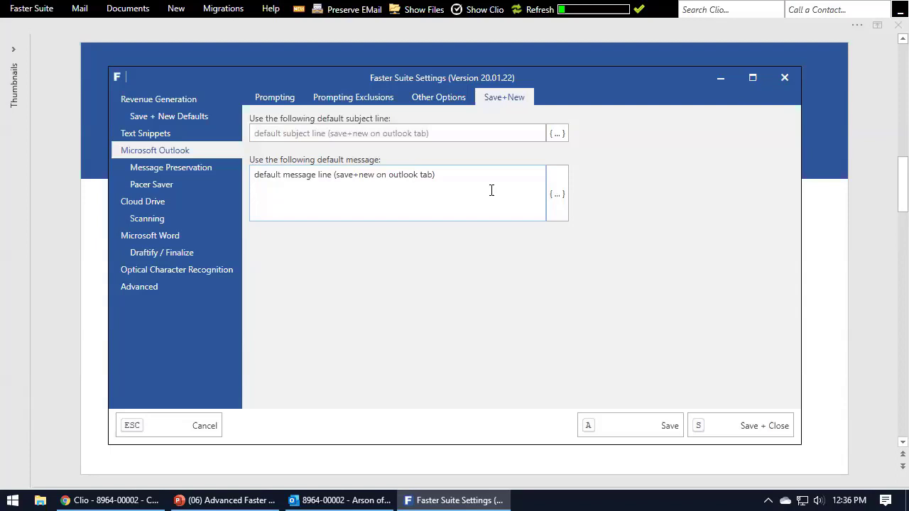
click(190, 116)
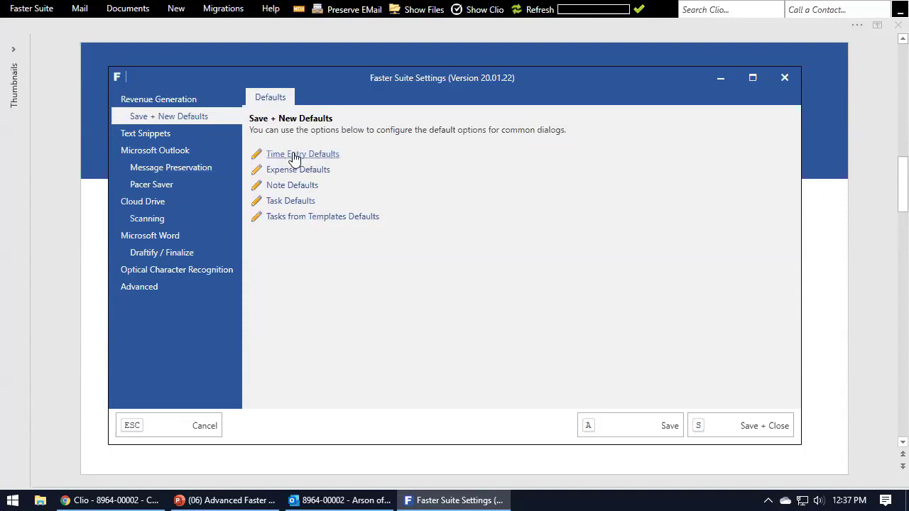
Go back to the Outlook Save+New defaults and highlight the subject and message lines again.
click(165, 152)
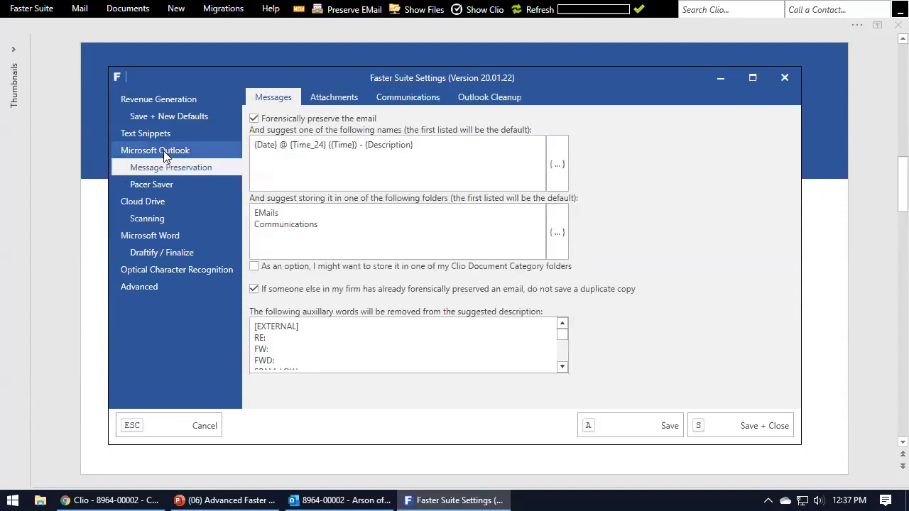
click(164, 151)
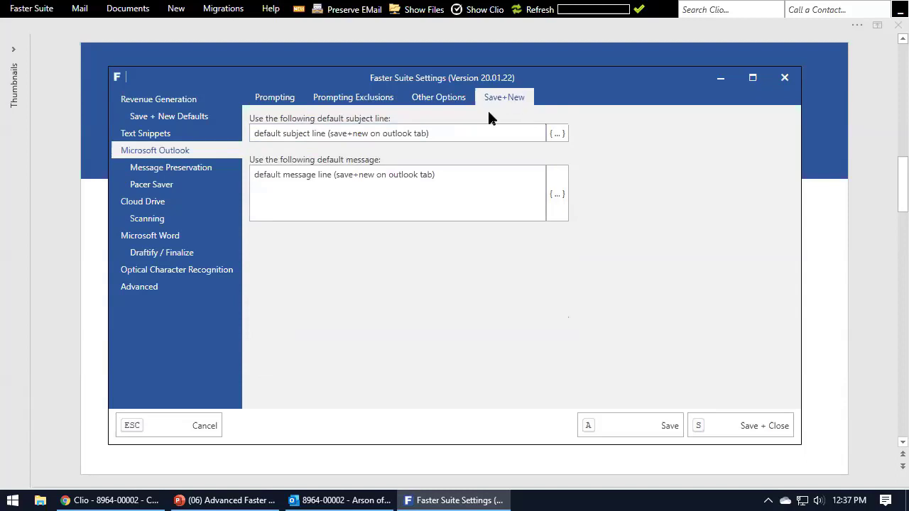
drag(445, 133, 253, 133)
drag(437, 171, 224, 170)
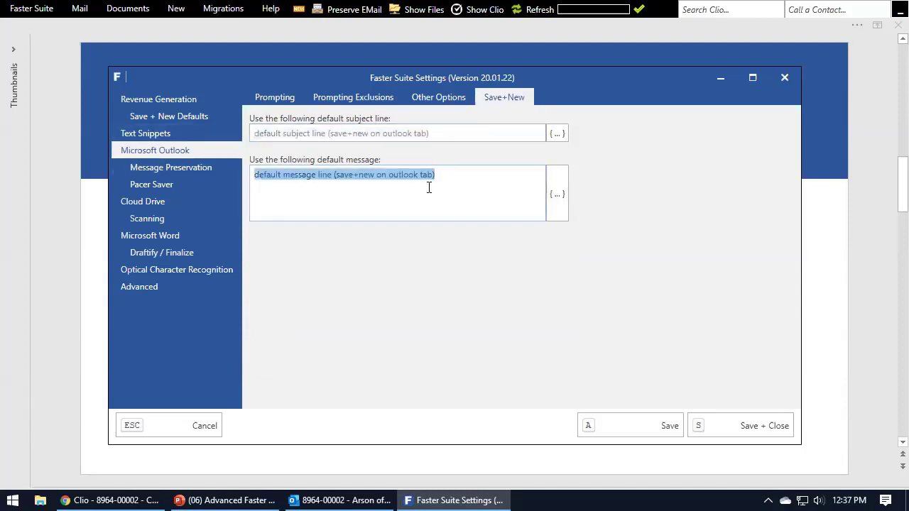
click(442, 188)
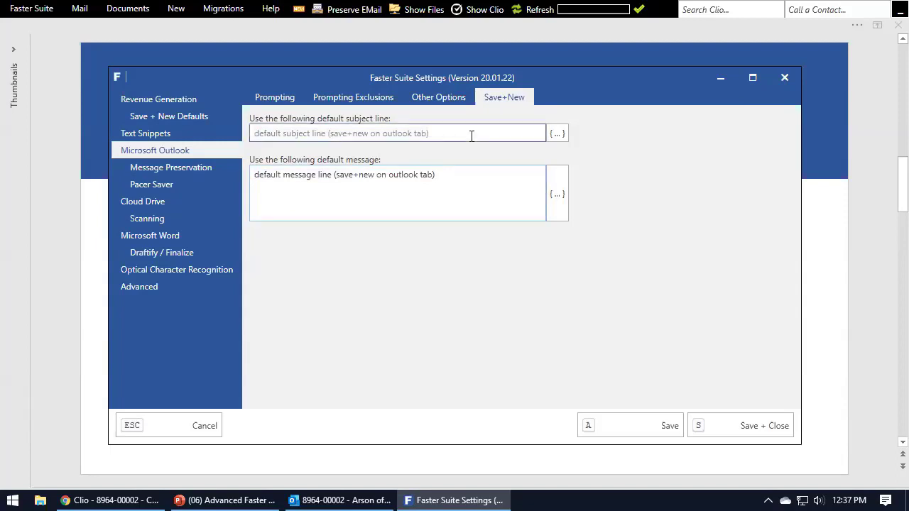
drag(473, 136, 178, 142)
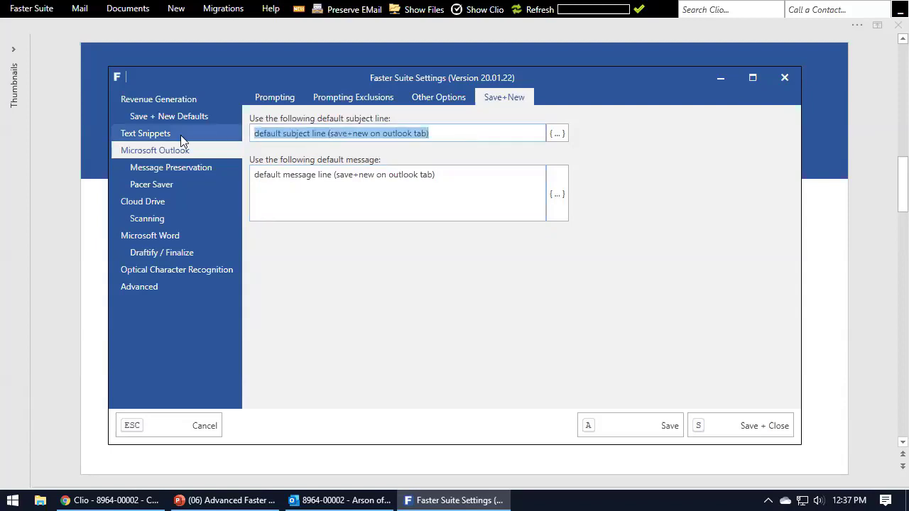
click(435, 129)
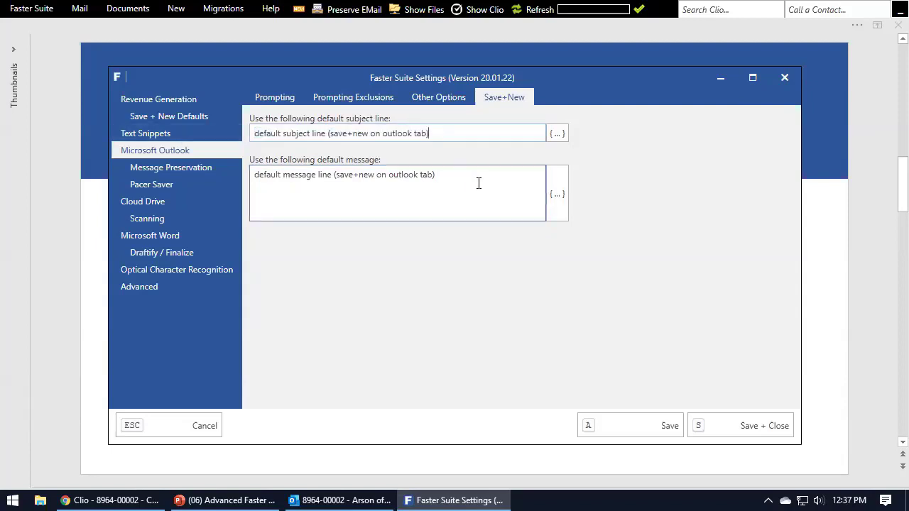
drag(479, 183, 227, 184)
click(334, 193)
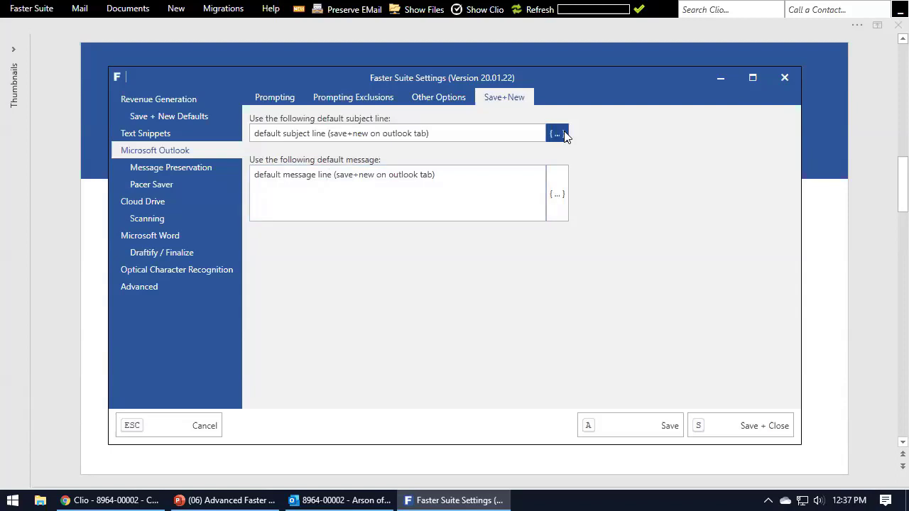
Inspect the {...} token lists for the subject and message, then return to Save + New Defaults.
click(558, 134)
click(601, 177)
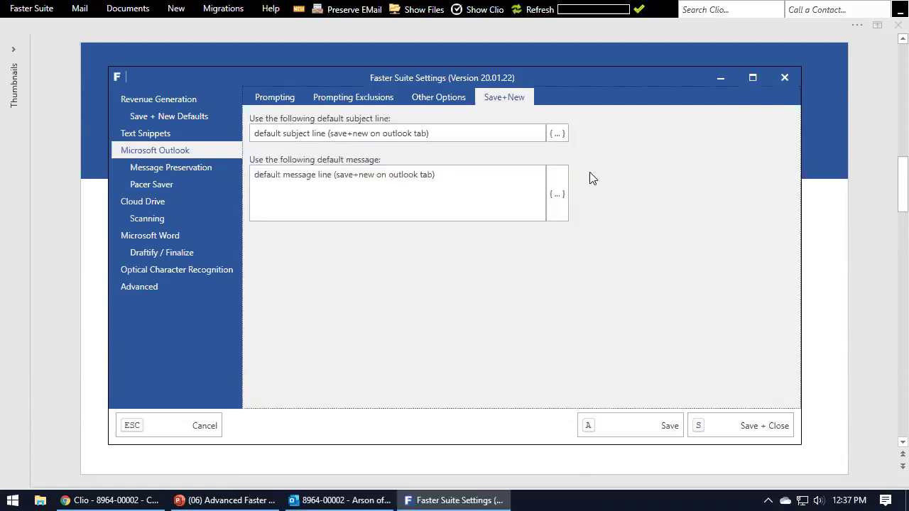
click(548, 191)
click(596, 253)
click(196, 118)
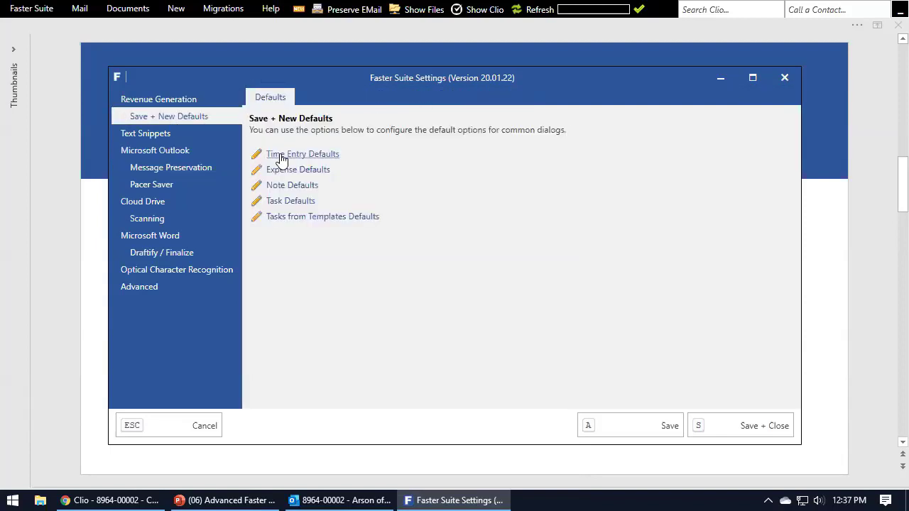
click(179, 8)
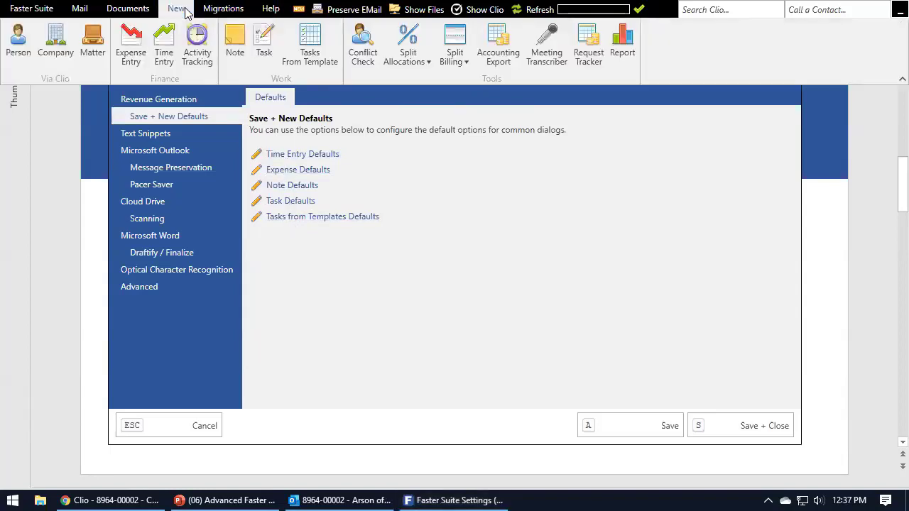
click(164, 51)
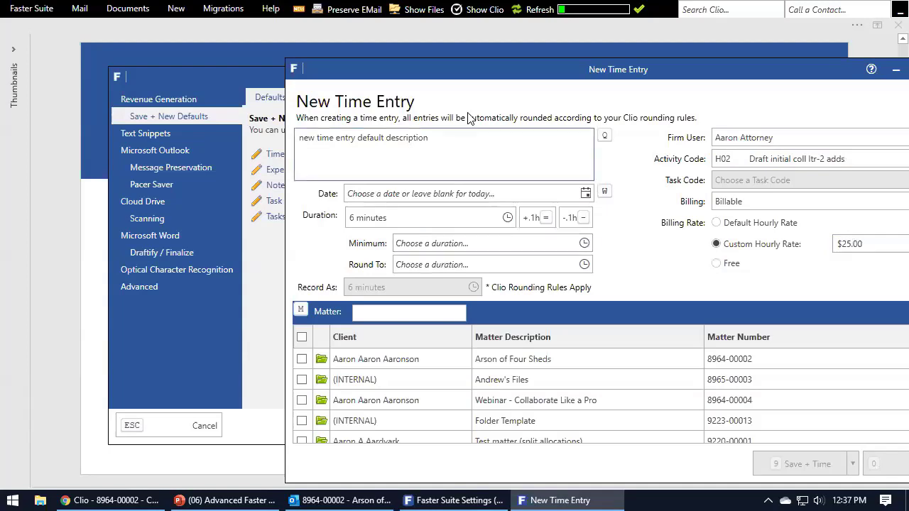
drag(693, 71, 556, 97)
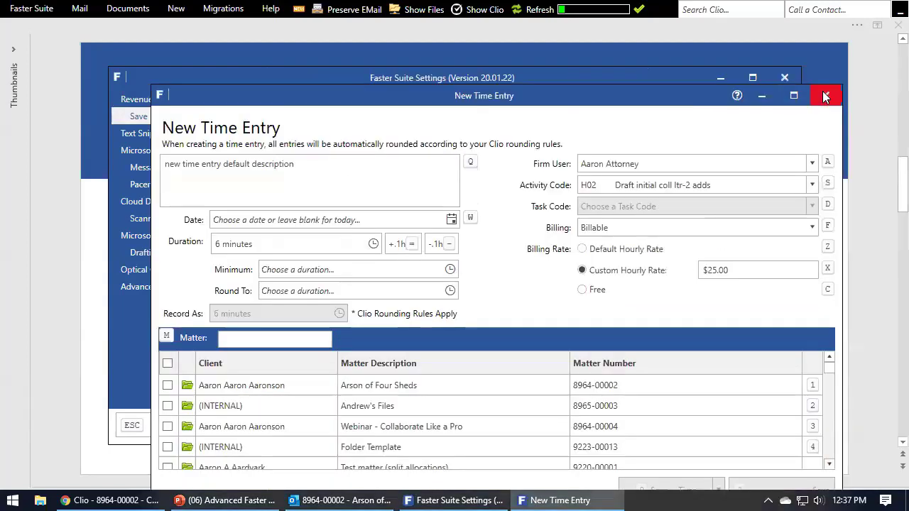
click(824, 94)
click(301, 155)
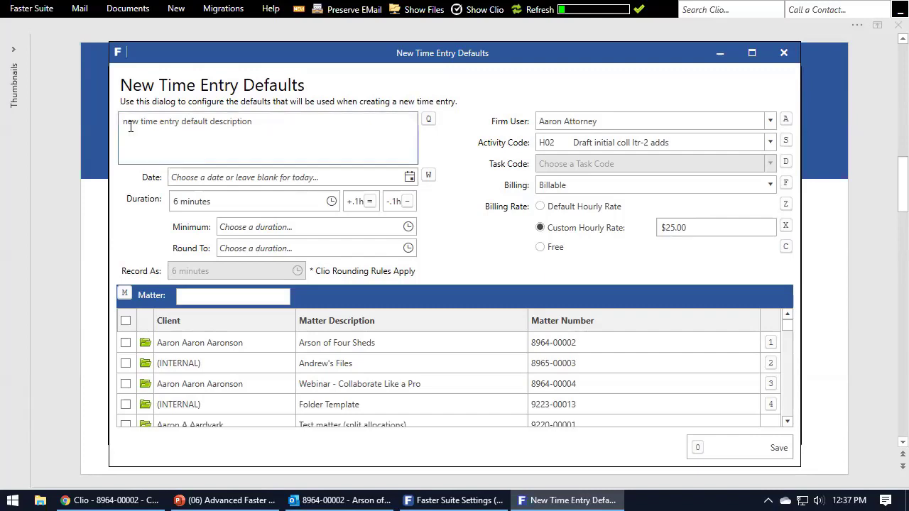
click(786, 54)
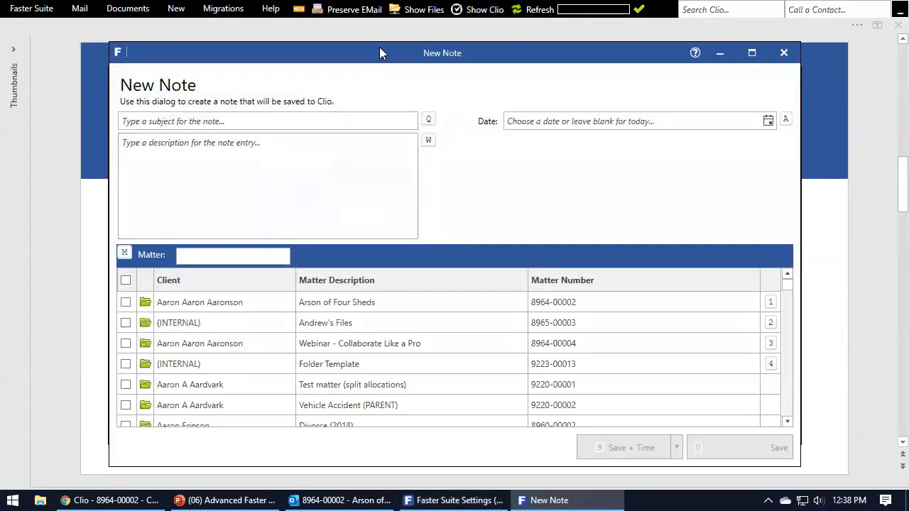
drag(380, 47, 648, 86)
drag(588, 88, 362, 58)
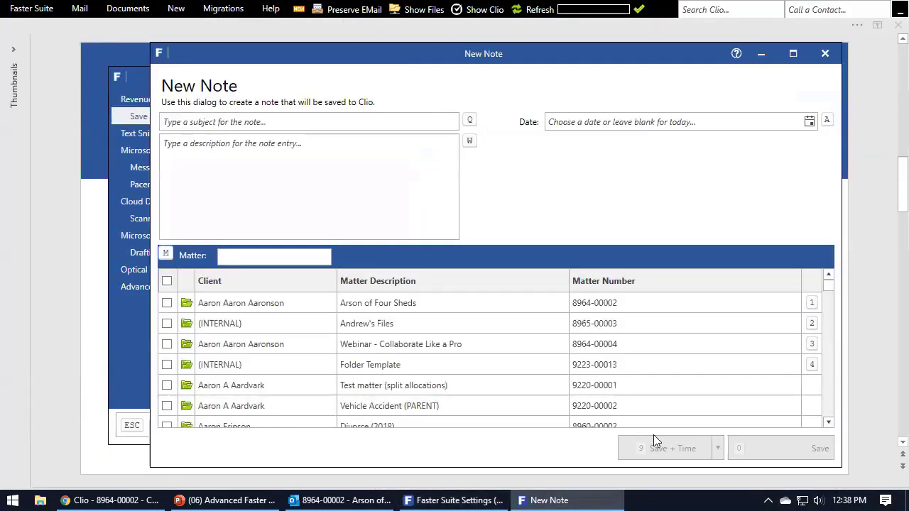
click(187, 346)
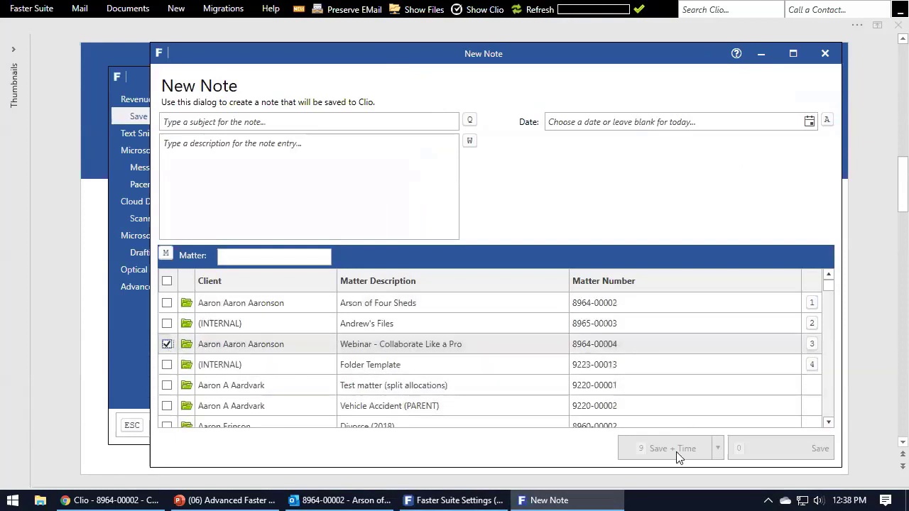
click(825, 55)
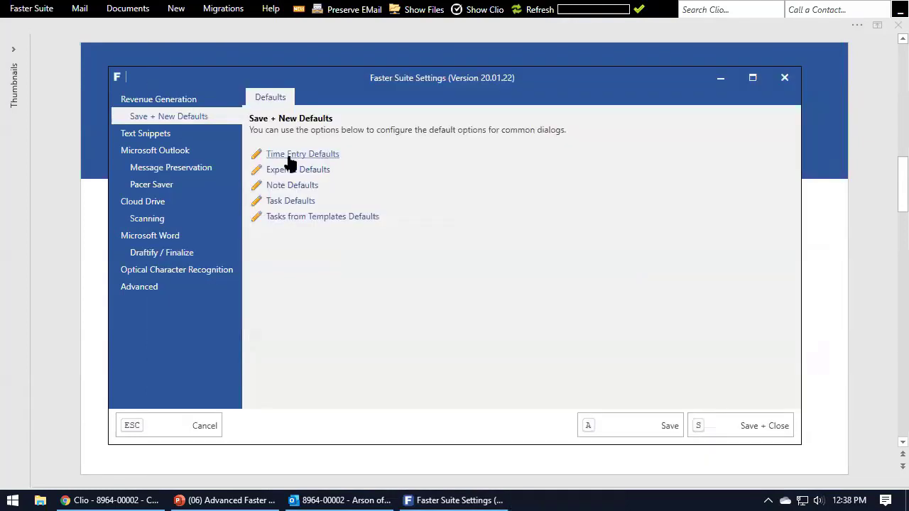
Close Faster Suite Settings from the Outlook page and page down PowerPoint to the 'Questions?' slide.
click(167, 150)
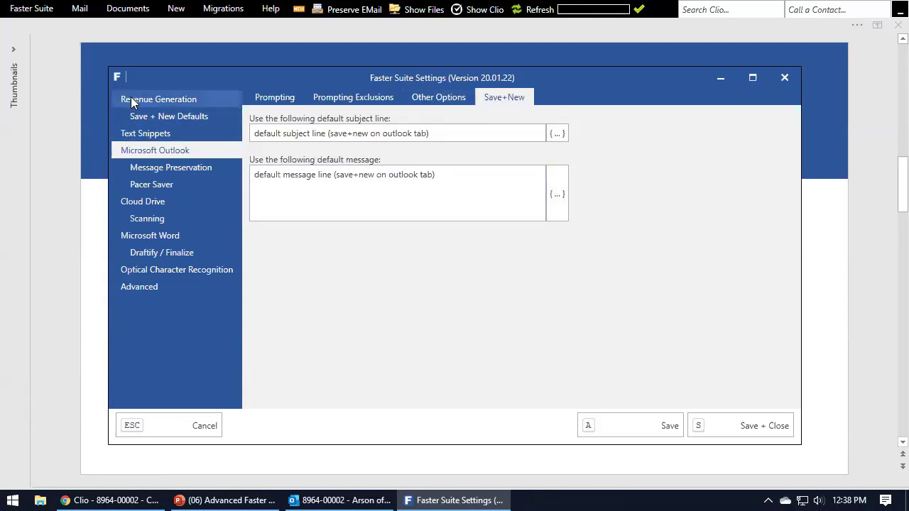
click(790, 82)
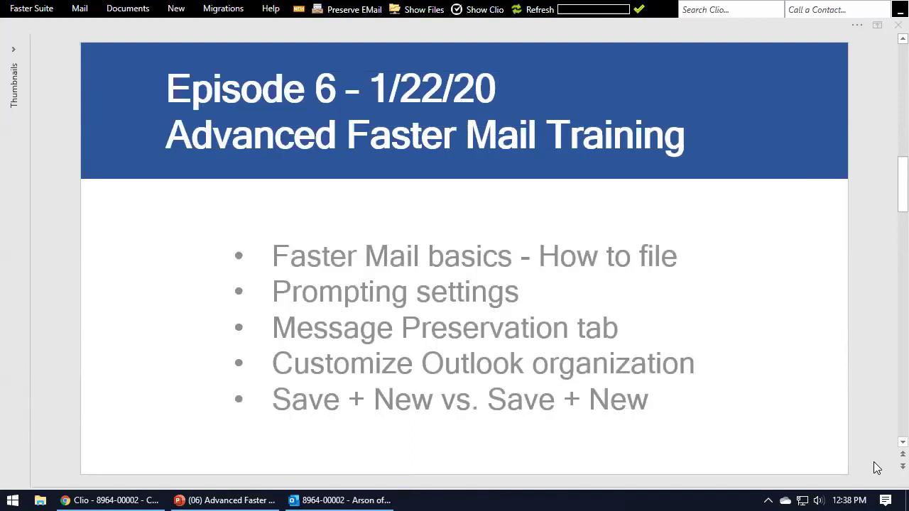
click(883, 456)
key(Page_Down)
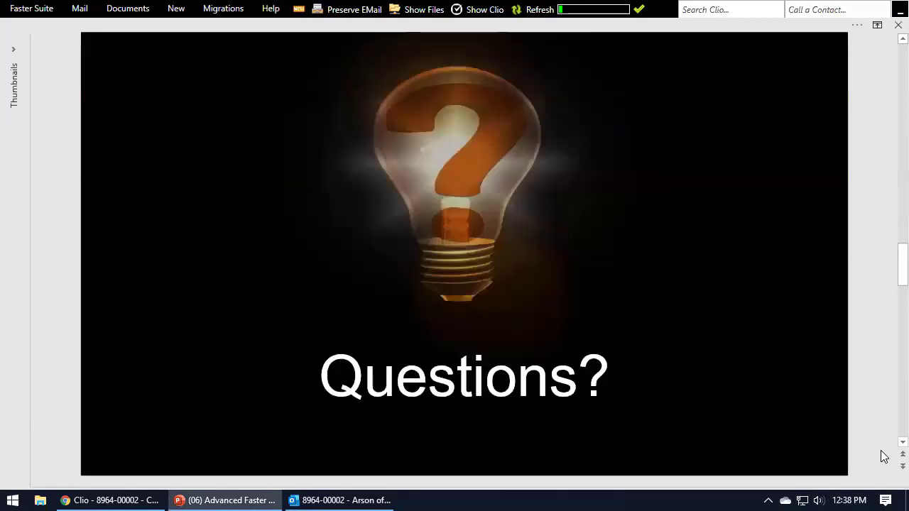